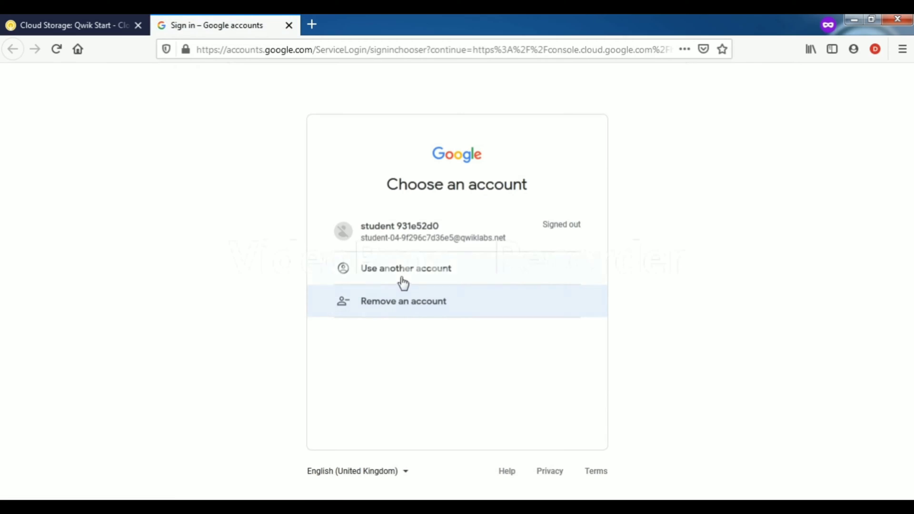
# Sign in to Google with a different account, using the student username and the account password provided by the lab
pyautogui.click(408, 280)
pyautogui.hotkey('ctrl', 'v')
pyautogui.press('Return')
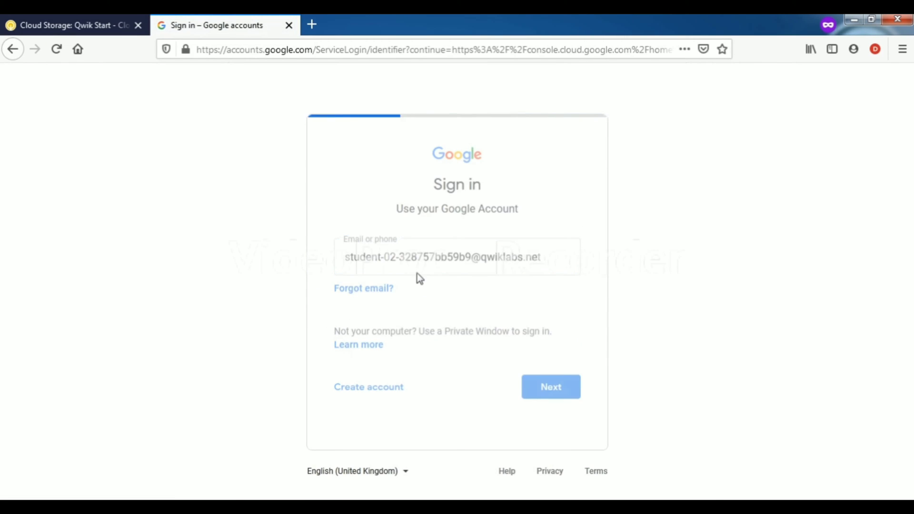
pyautogui.click(72, 24)
pyautogui.click(188, 339)
pyautogui.hotkey('ctrl', 'Tab')
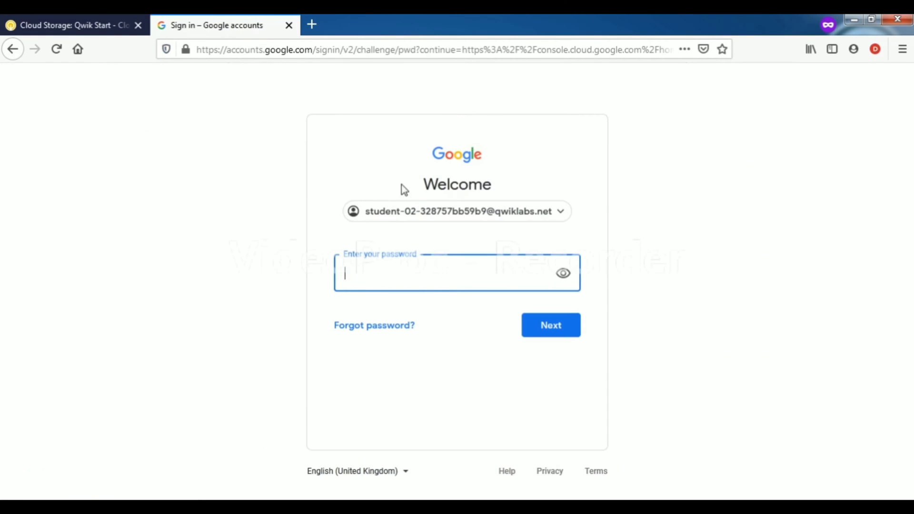
pyautogui.hotkey('ctrl', 'v')
pyautogui.press('Return')
# Review the lab instructions from the overview down to the Create a Bucket section
pyautogui.click(96, 22)
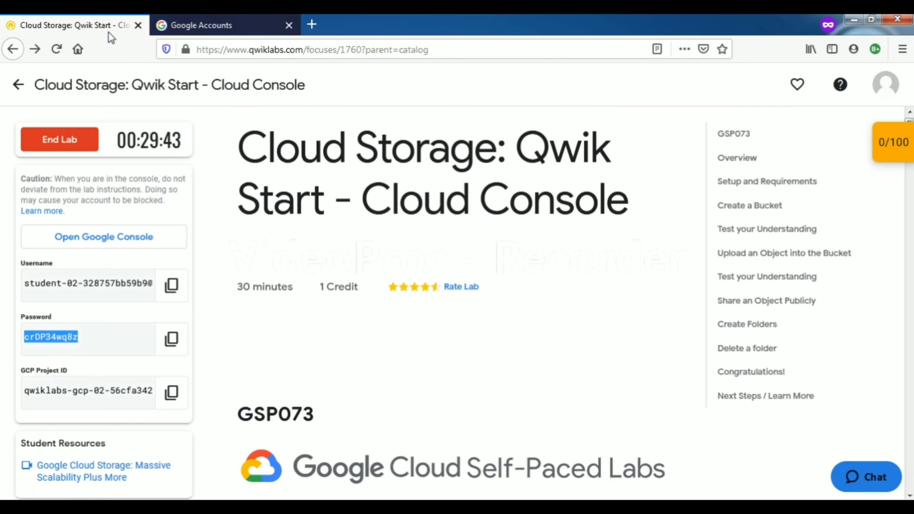
pyautogui.click(380, 214)
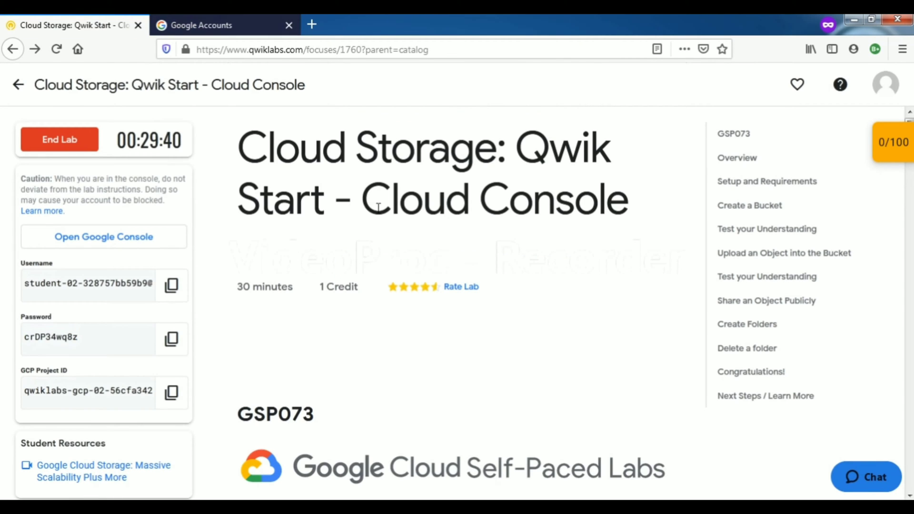
pyautogui.scroll(-2, 380, 214)
pyautogui.scroll(-10, 380, 214)
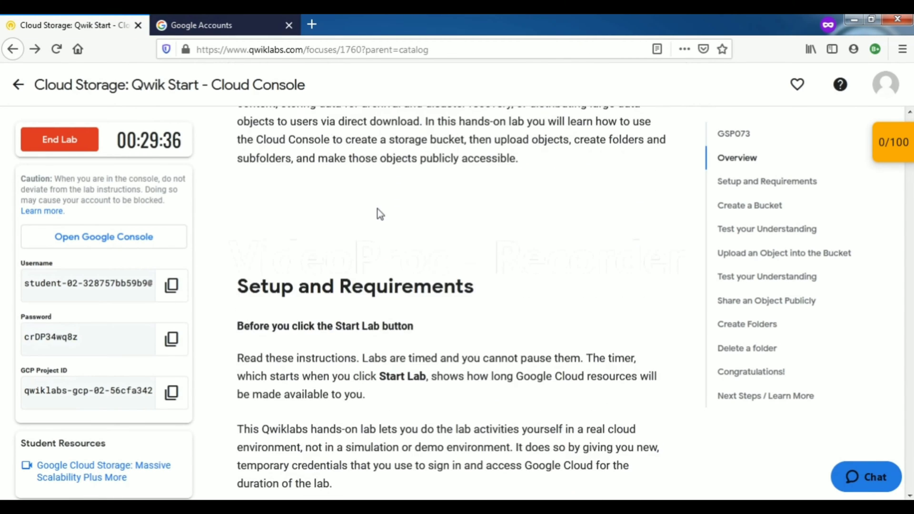
pyautogui.scroll(-15, 379, 214)
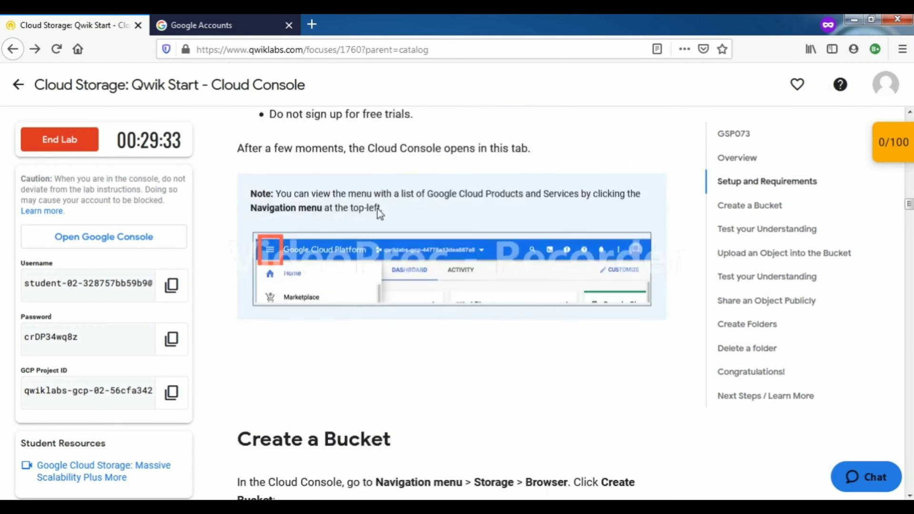
pyautogui.scroll(-8, 379, 208)
pyautogui.scroll(2, 379, 208)
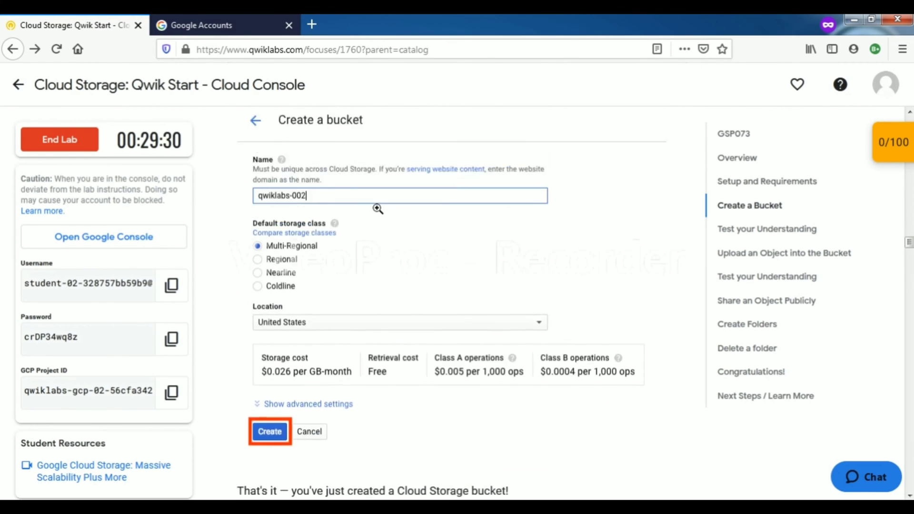
# Accept the new Google account's terms and confirm its recovery options without adding a phone number or e-mail
pyautogui.click(205, 26)
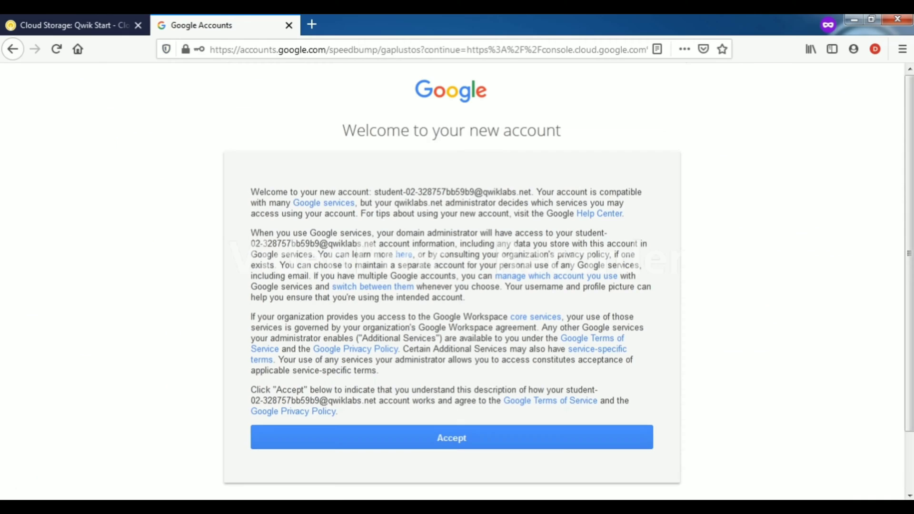
pyautogui.click(381, 434)
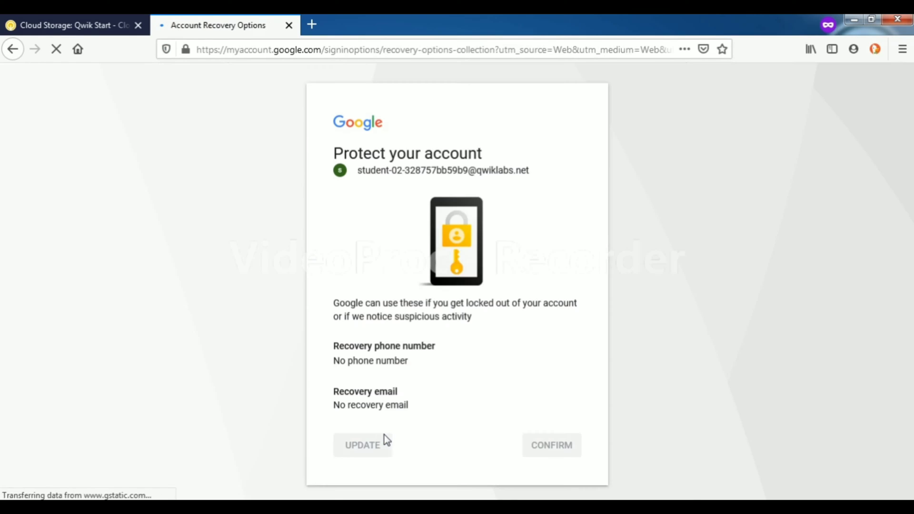
pyautogui.click(548, 444)
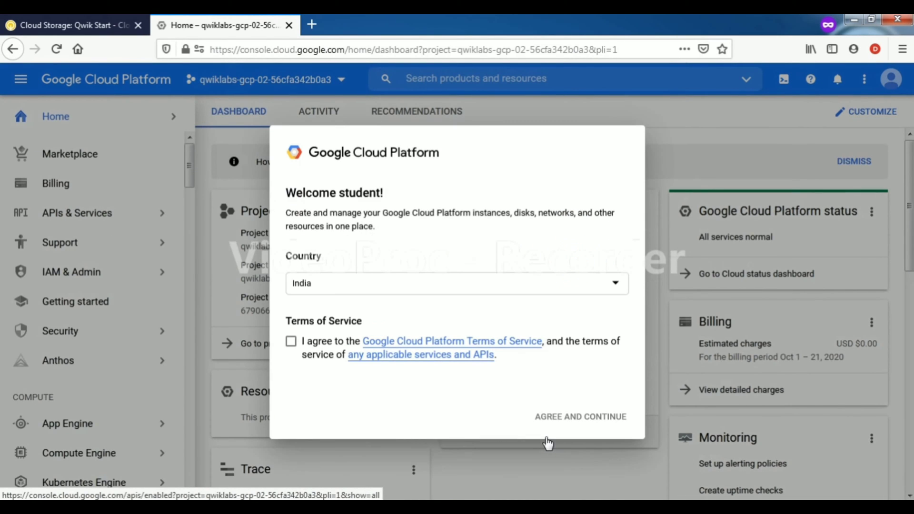
# Agree to the Google Cloud Platform Terms of Service and collapse the console's navigation menu
pyautogui.click(322, 342)
pyautogui.click(559, 418)
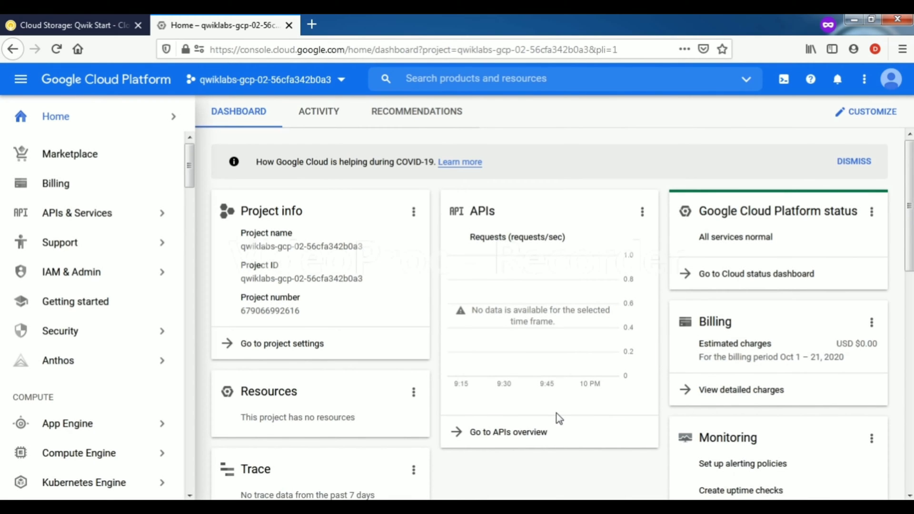
pyautogui.click(21, 79)
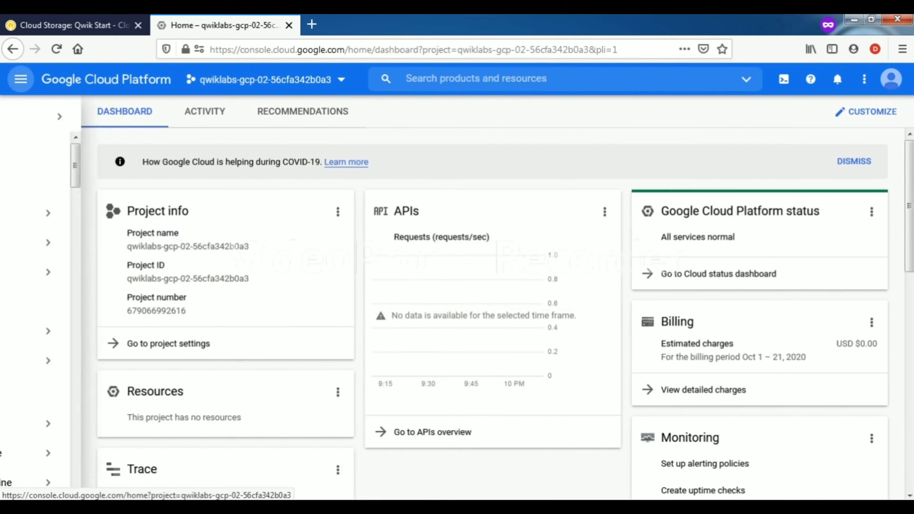
# Review the lab's Create a Bucket section for the console path, naming rules, storage class and location
pyautogui.click(76, 23)
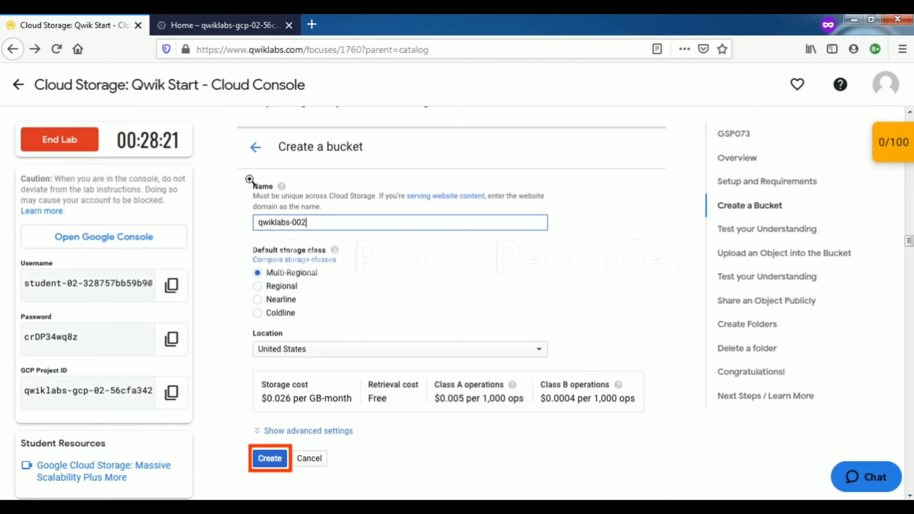
pyautogui.scroll(-10, 327, 262)
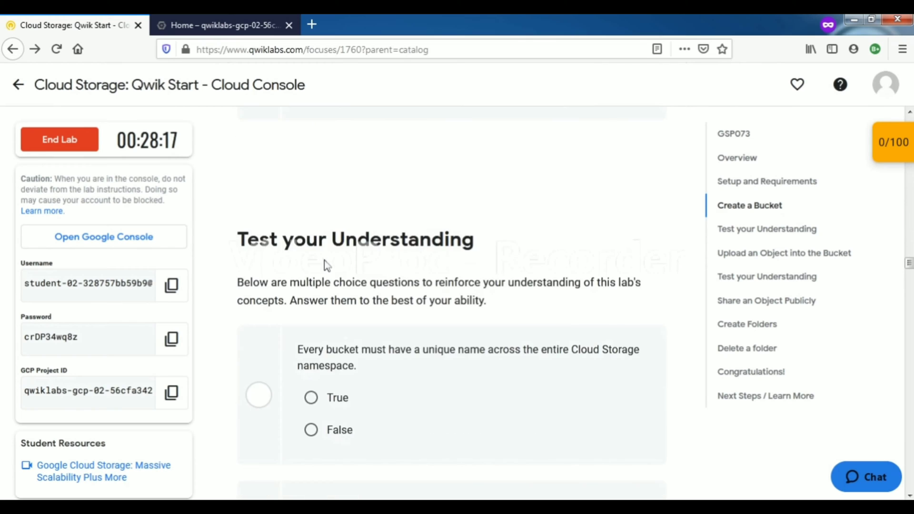
pyautogui.scroll(10, 327, 265)
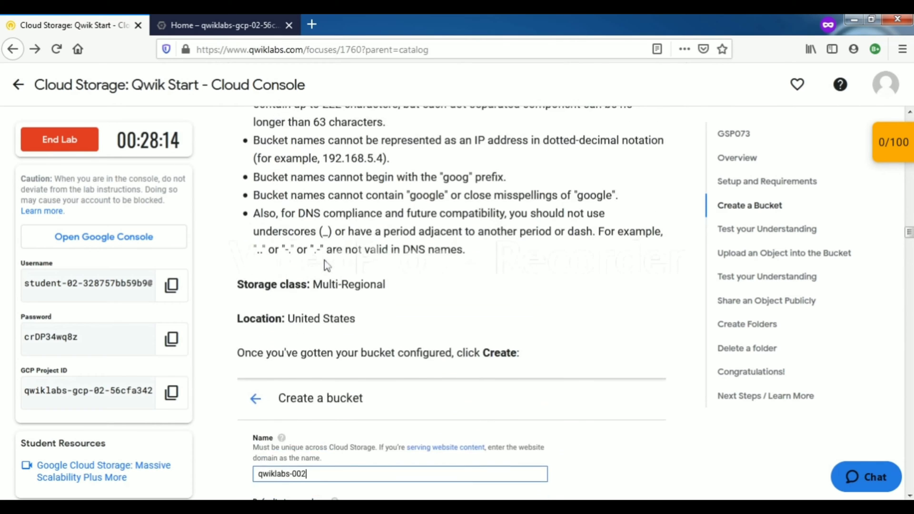
pyautogui.scroll(8, 327, 266)
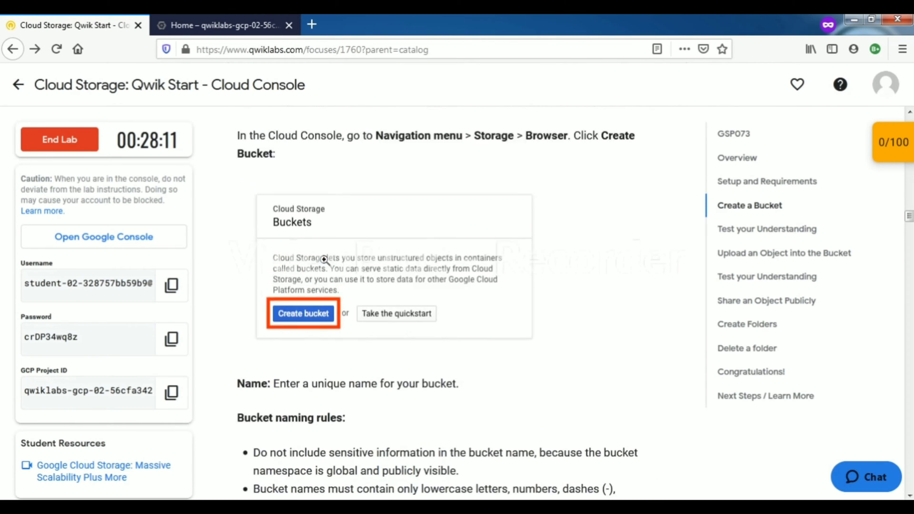
pyautogui.scroll(10, 325, 262)
pyautogui.scroll(-6, 324, 265)
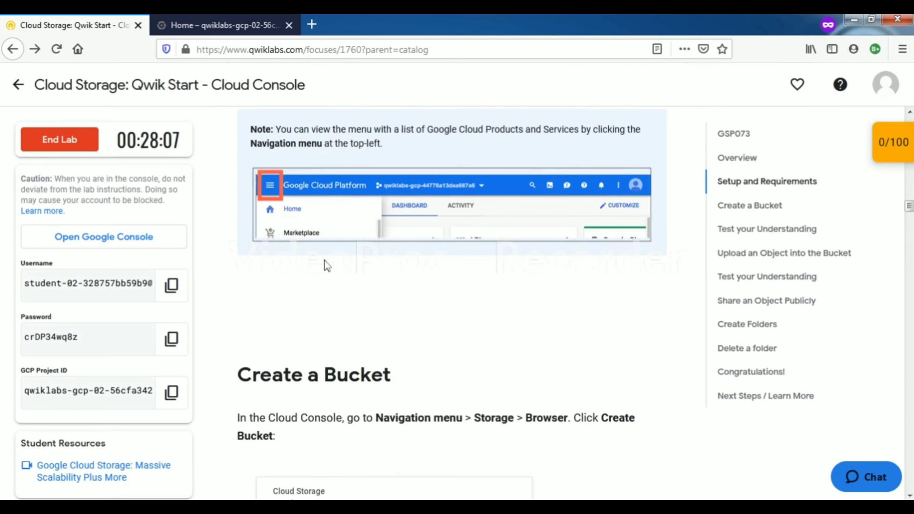
# Return to the Cloud Console and open the Storage browser for the lab project
pyautogui.click(218, 19)
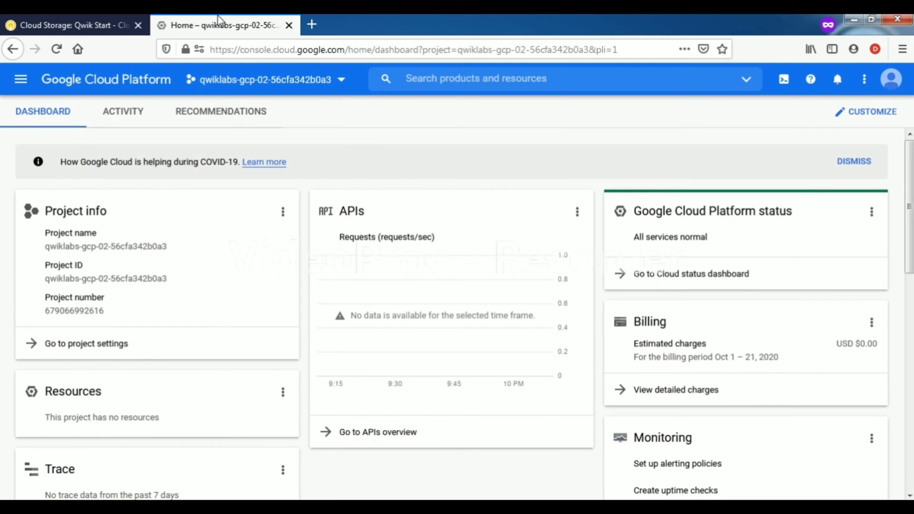
pyautogui.click(21, 79)
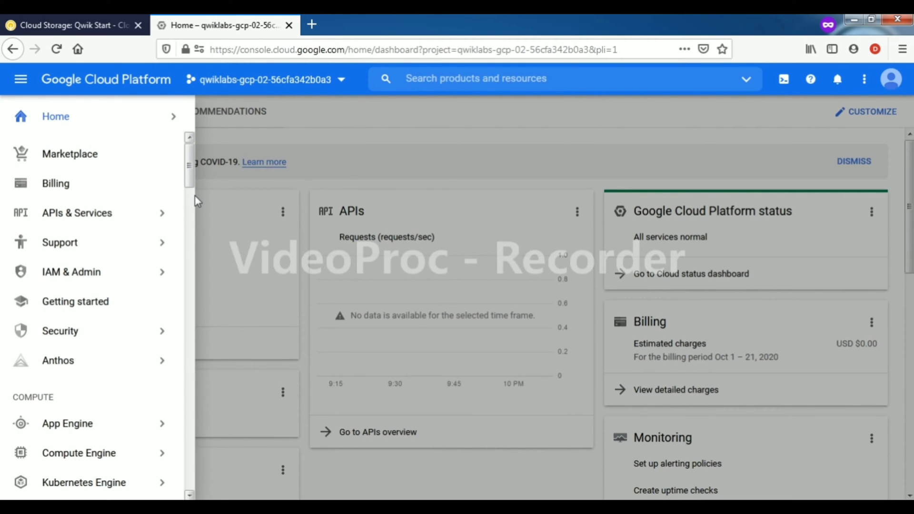
pyautogui.click(71, 25)
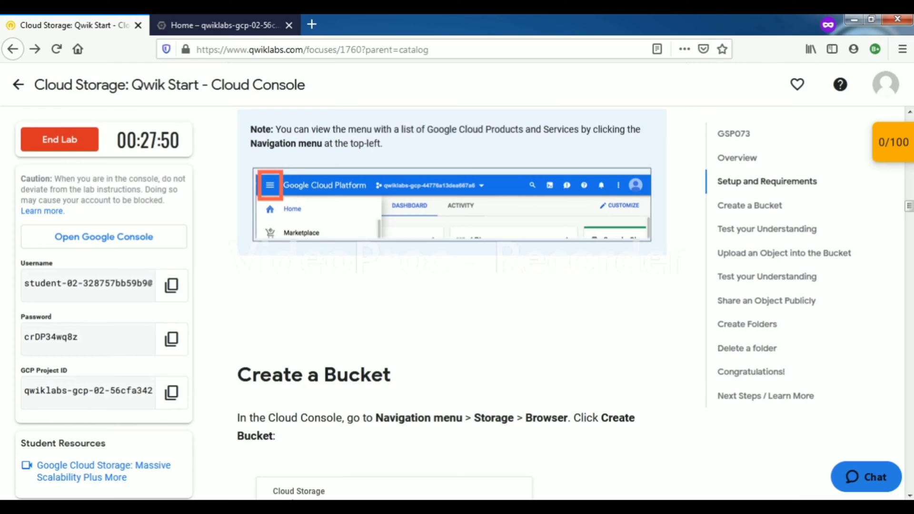
pyautogui.click(216, 25)
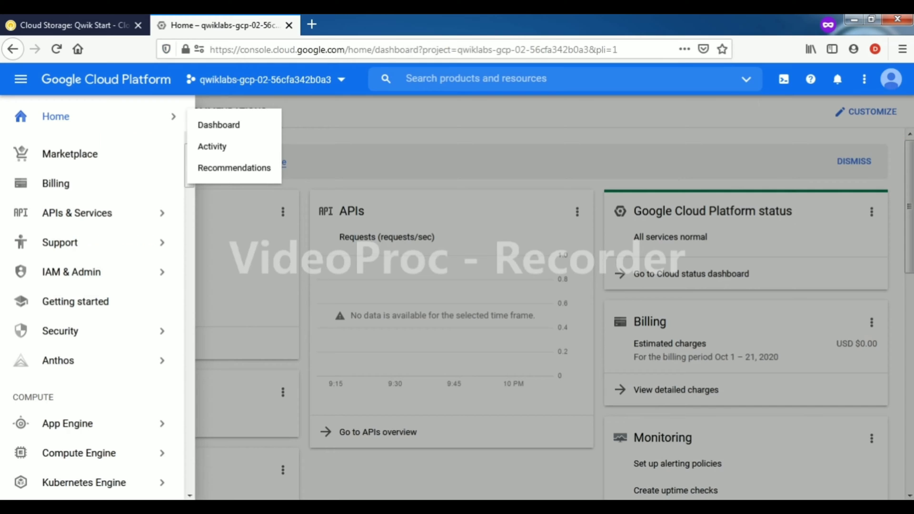
pyautogui.click(189, 196)
pyautogui.moveTo(190, 208); pyautogui.dragTo(194, 353)
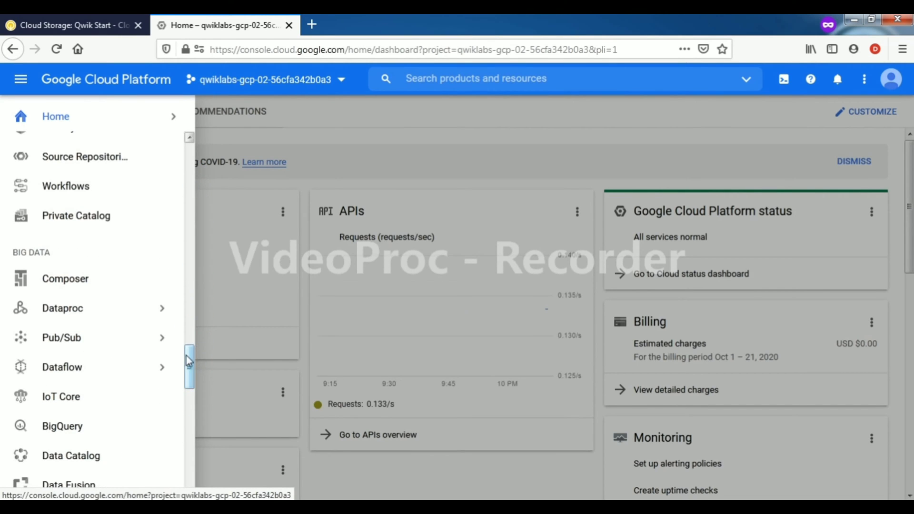
pyautogui.moveTo(189, 361)
pyautogui.mouseDown()
pyautogui.moveTo(190, 275)
pyautogui.moveTo(185, 484)
pyautogui.moveTo(197, 267)
pyautogui.mouseUp()
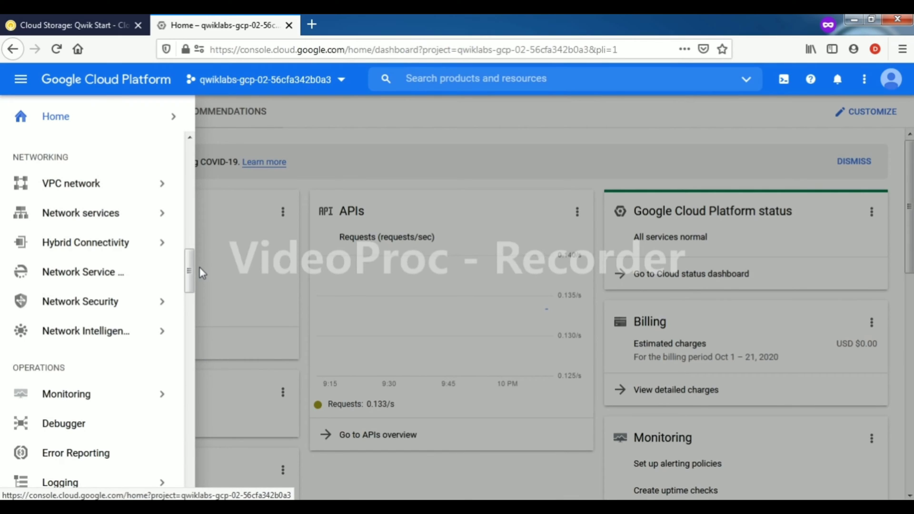
pyautogui.moveTo(189, 273); pyautogui.dragTo(189, 216)
pyautogui.click(82, 285)
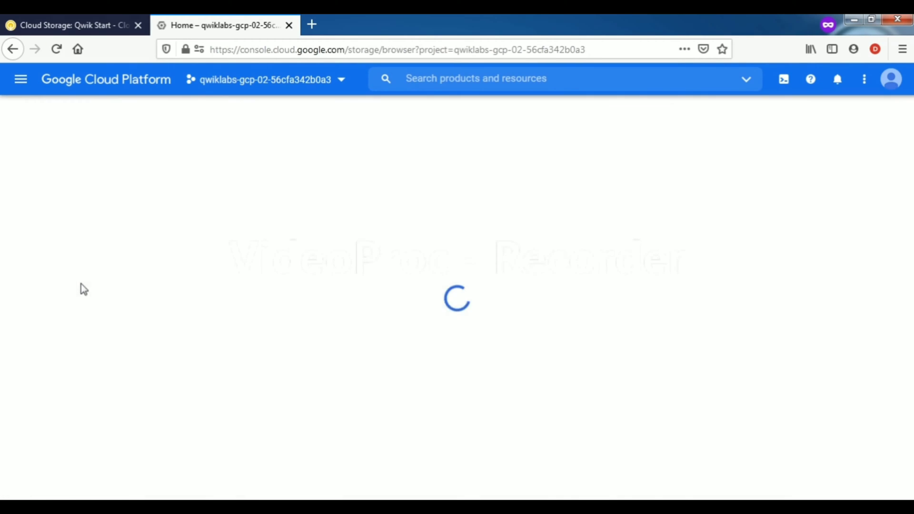
pyautogui.click(75, 26)
pyautogui.click(231, 20)
pyautogui.click(116, 26)
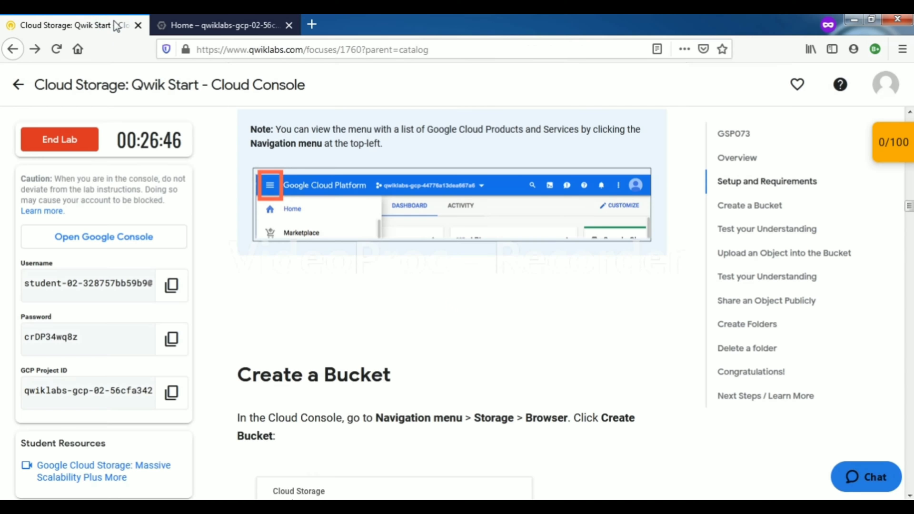
pyautogui.click(208, 22)
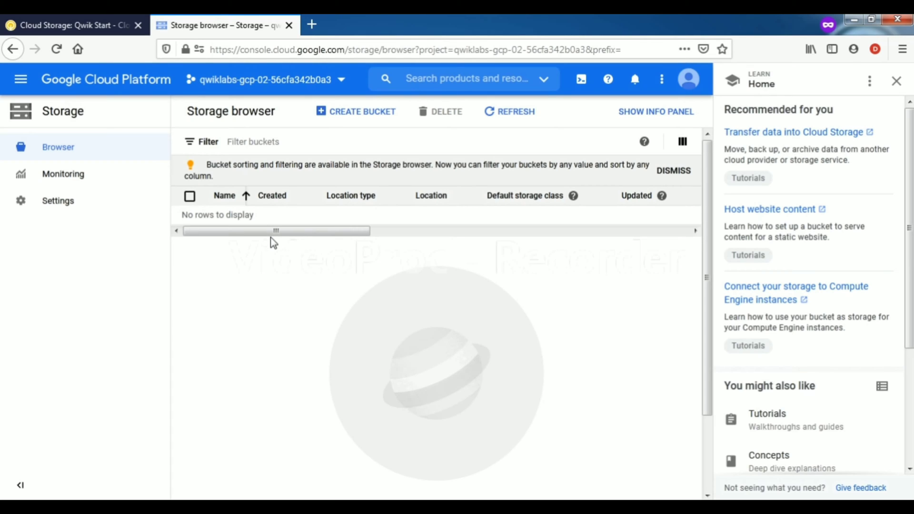
# Dismiss the Learn suggestions and start a new bucket named with the lab's GCP Project ID, qwiklabs-gcp-02-56cfa342b0a3, continuing to the location settings
pyautogui.click(898, 84)
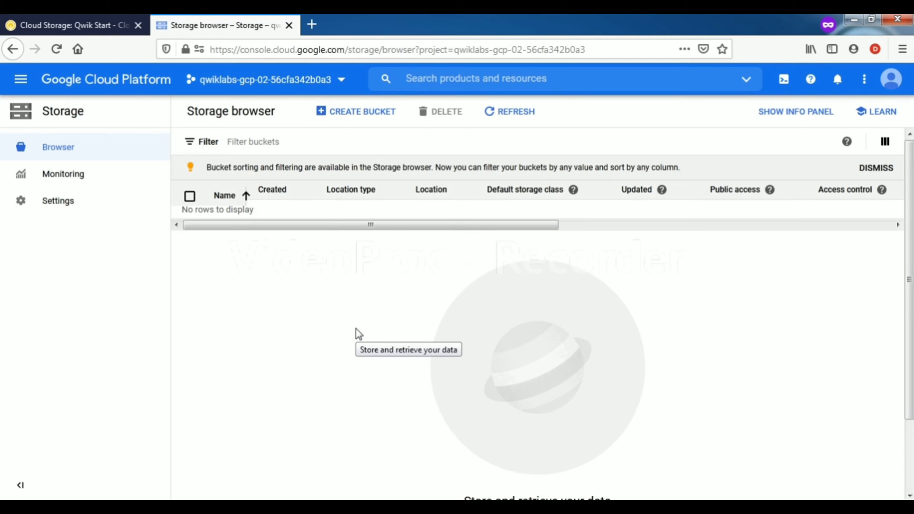
pyautogui.click(336, 113)
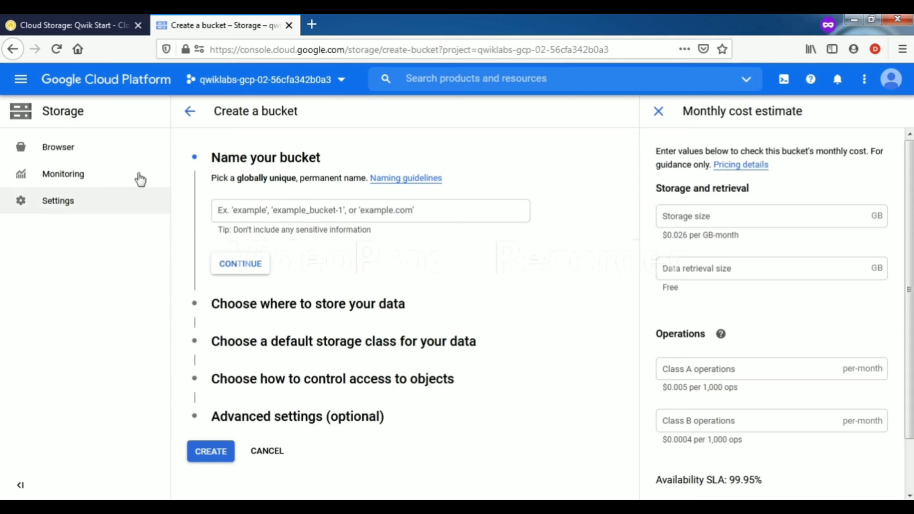
pyautogui.click(76, 25)
pyautogui.click(171, 392)
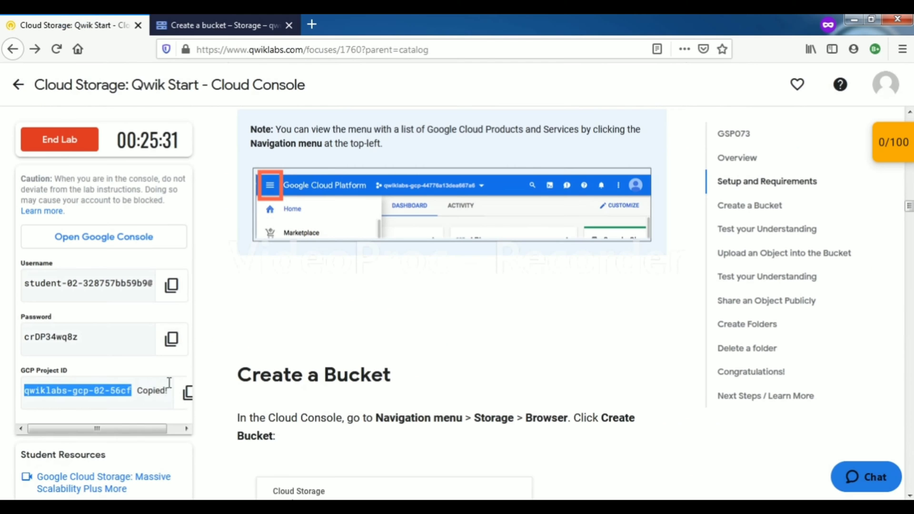
pyautogui.click(224, 25)
pyautogui.click(287, 210)
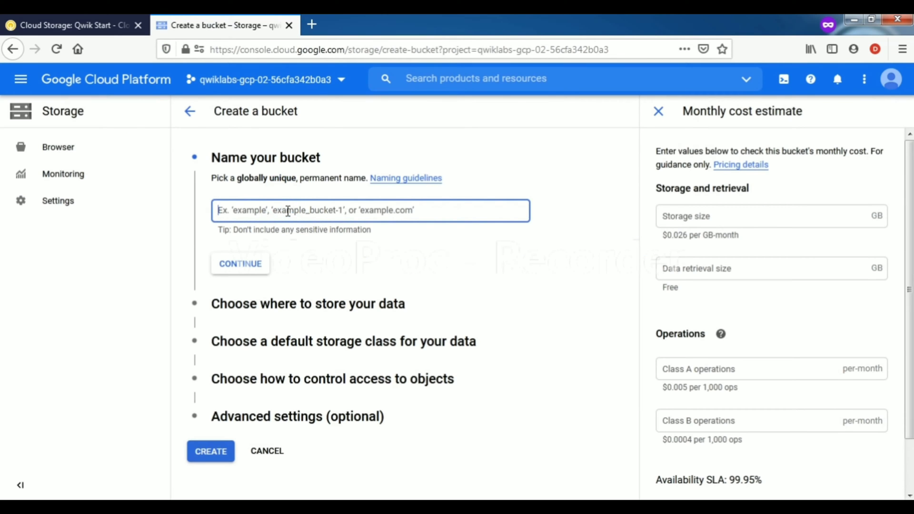
pyautogui.hotkey('ctrl', 'v')
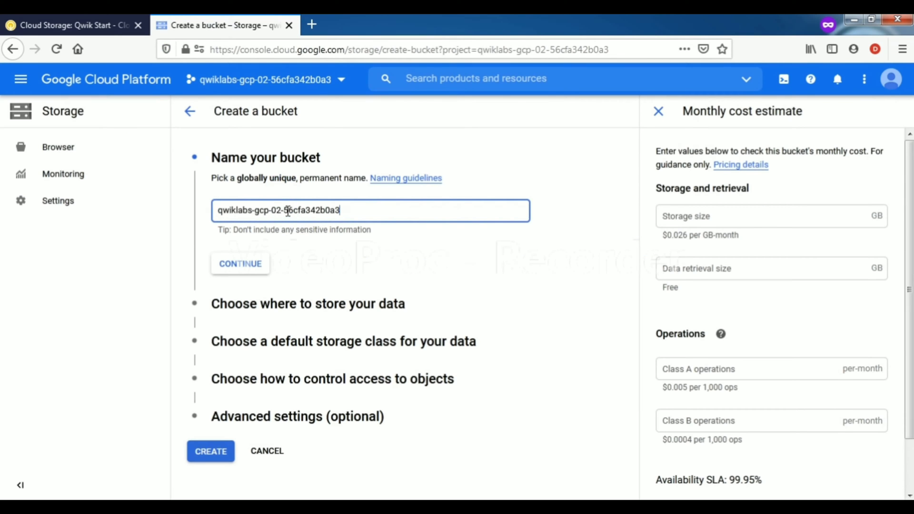
pyautogui.click(255, 266)
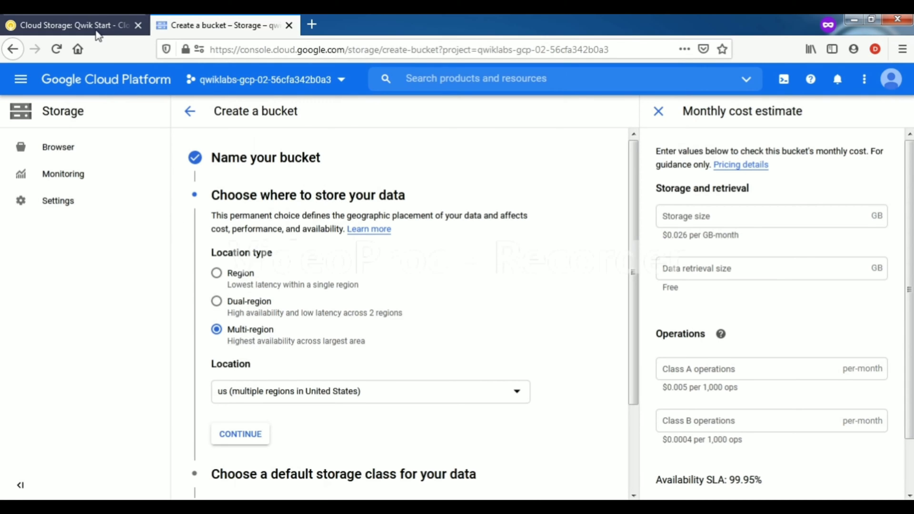
# Check the lab instructions for the storage class and location required for the bucket
pyautogui.click(97, 26)
pyautogui.click(242, 196)
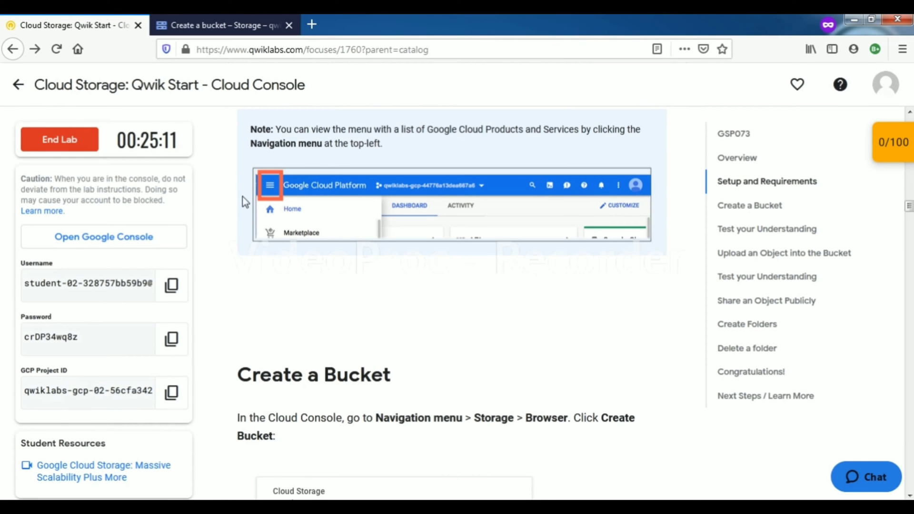
pyautogui.scroll(-10, 242, 197)
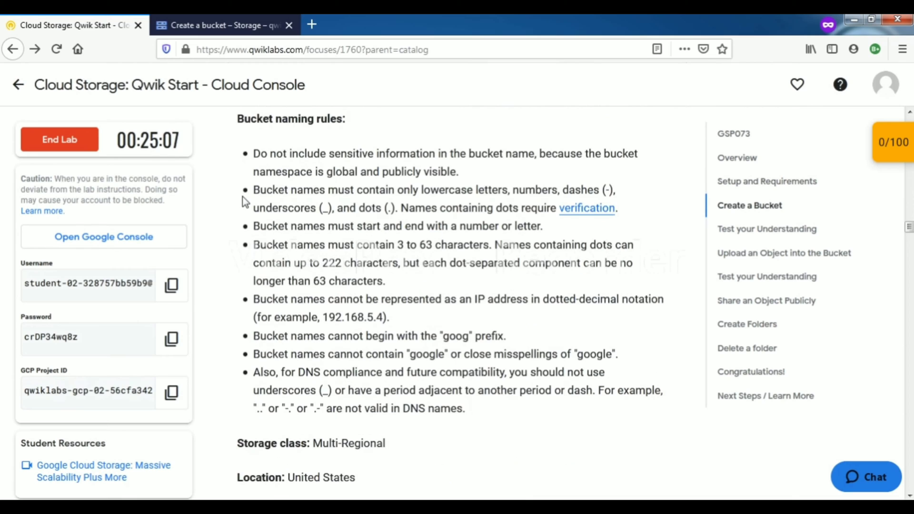
pyautogui.scroll(-6, 241, 196)
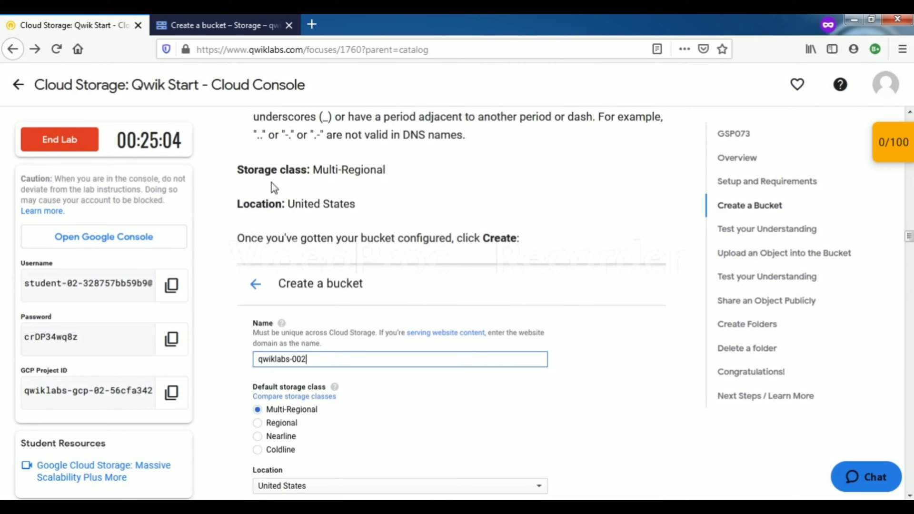
# Match the lab's required location in the bucket form: keep Multi-region, choose us (multiple regions in United States), and continue to the storage class
pyautogui.moveTo(312, 172); pyautogui.dragTo(387, 170)
pyautogui.moveTo(356, 204); pyautogui.dragTo(302, 204)
pyautogui.click(257, 26)
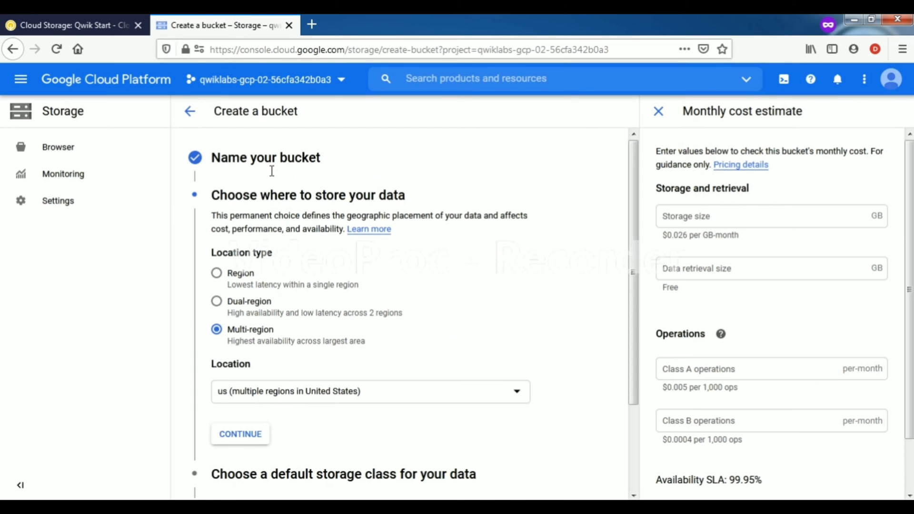
pyautogui.scroll(-2, 276, 190)
pyautogui.click(303, 334)
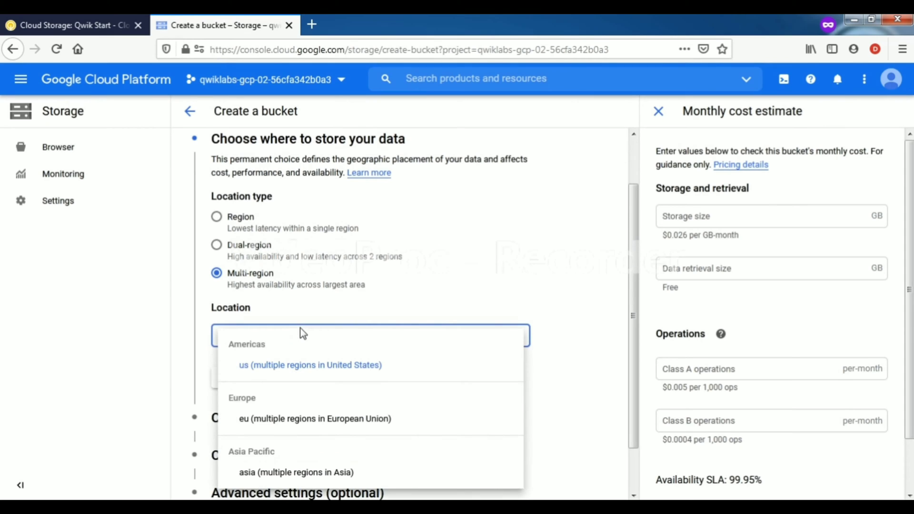
pyautogui.press('Down')
pyautogui.press('Down')
pyautogui.click(547, 312)
pyautogui.press('Down')
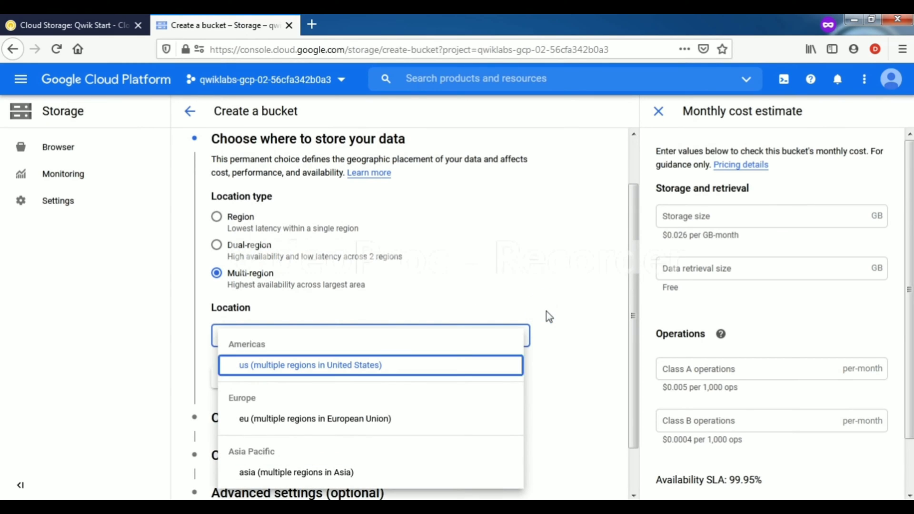
pyautogui.press('Return')
pyautogui.scroll(-2, 548, 316)
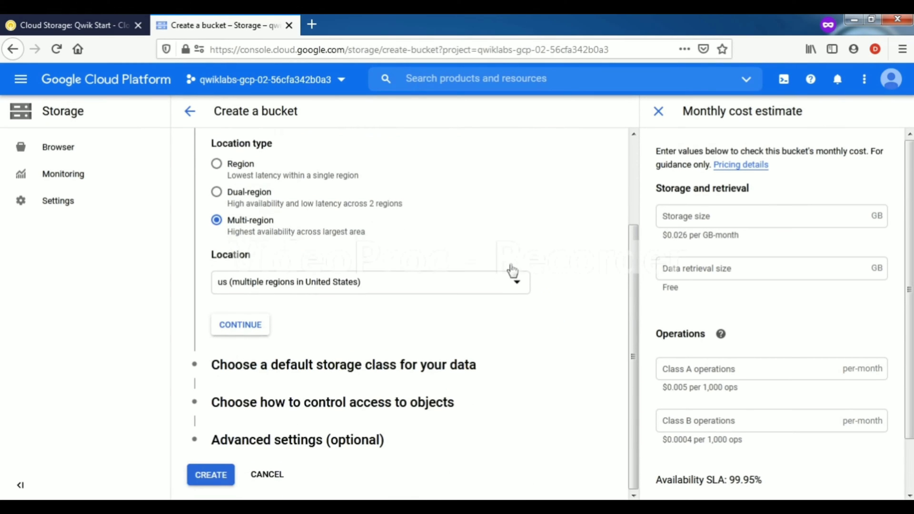
pyautogui.click(512, 272)
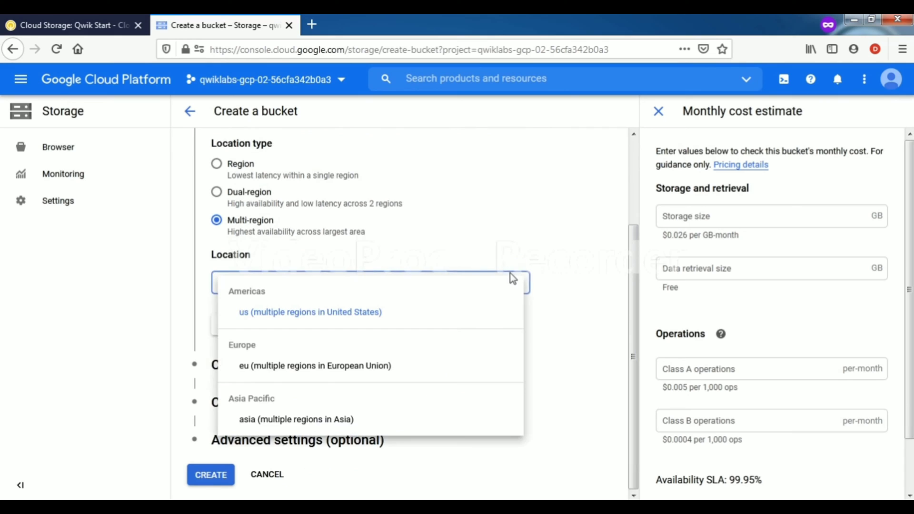
pyautogui.click(357, 319)
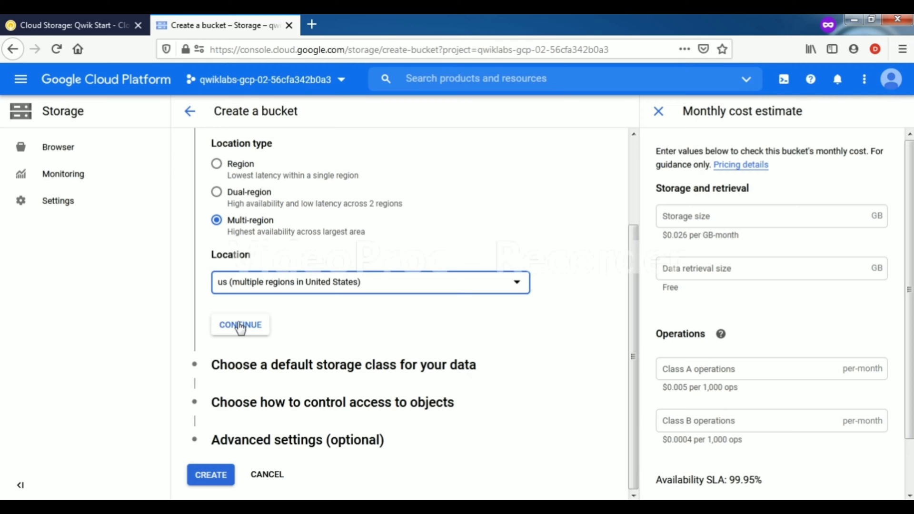
pyautogui.click(241, 326)
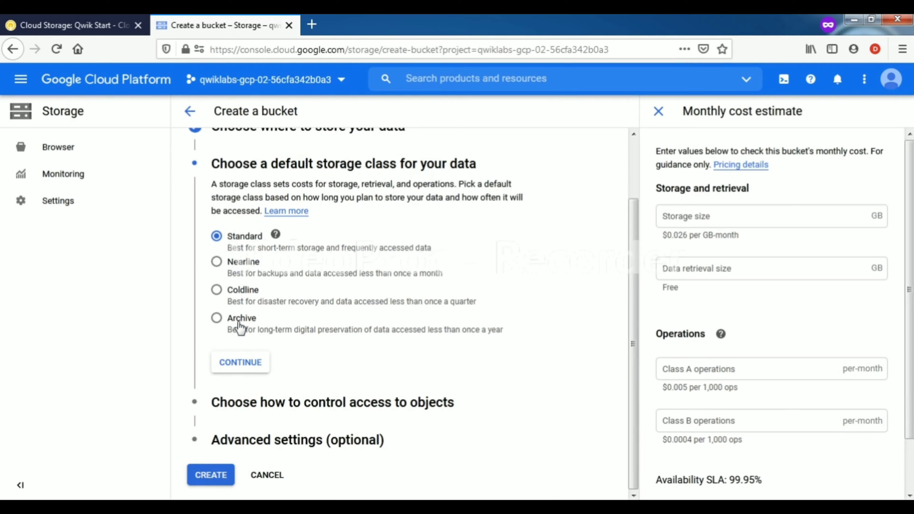
# Review the rest of the lab's bucket creation example and check progress on the Create a bucket task
pyautogui.click(72, 25)
pyautogui.scroll(-1, 255, 305)
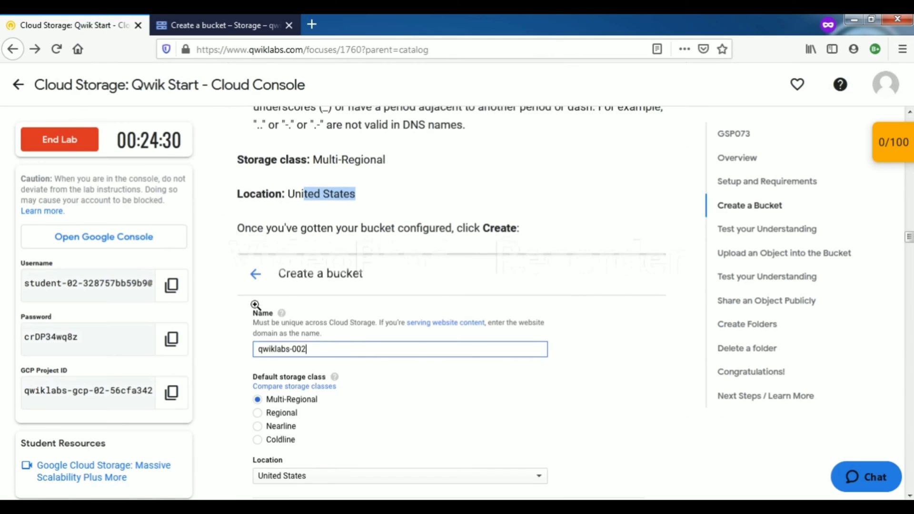
pyautogui.scroll(-3, 255, 305)
pyautogui.scroll(-8, 255, 305)
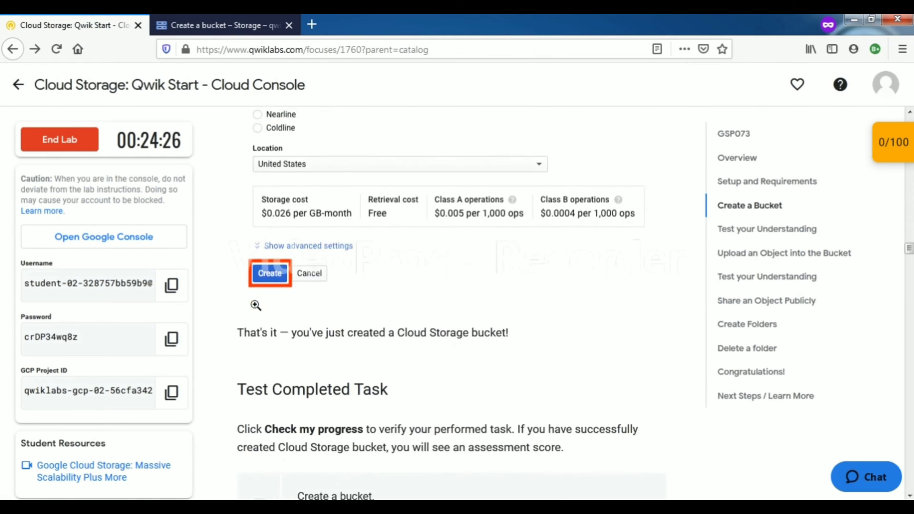
pyautogui.click(323, 268)
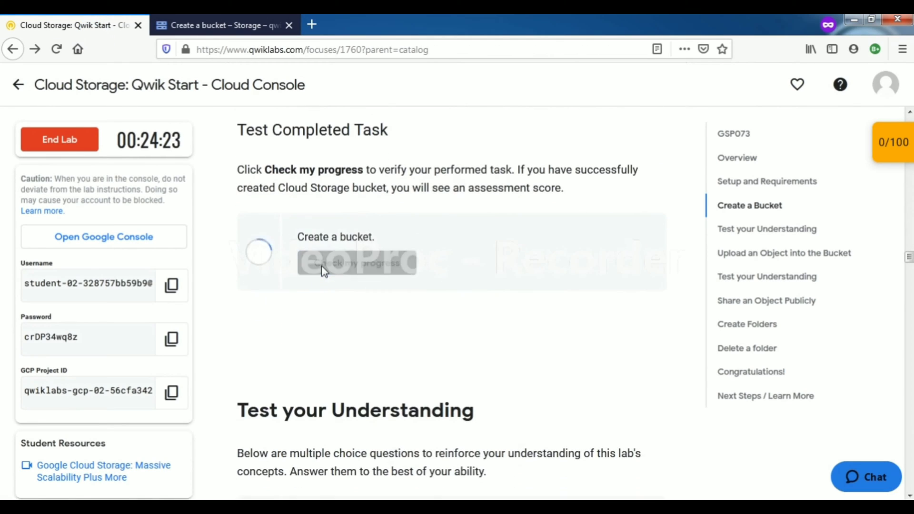
# Keep the Standard storage class and Fine-grained access control, consulting the lab's example settings, and continue to the advanced settings
pyautogui.click(224, 25)
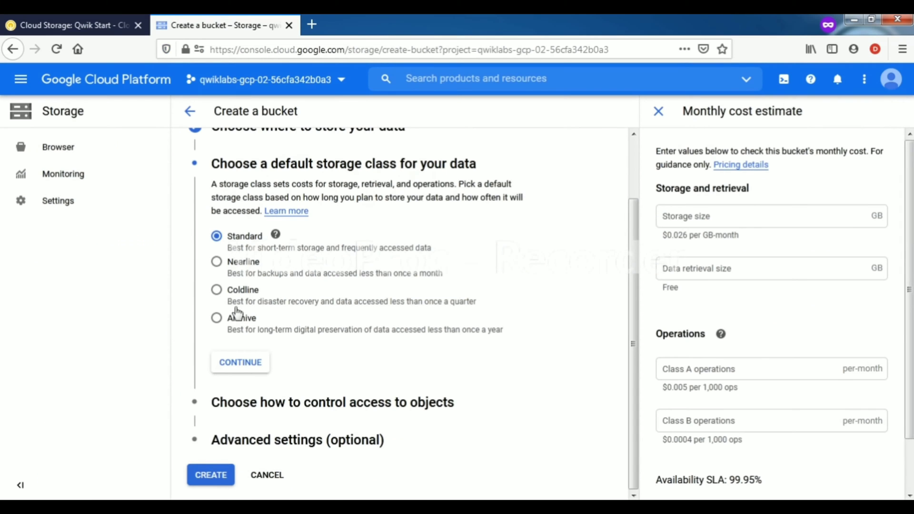
pyautogui.click(235, 366)
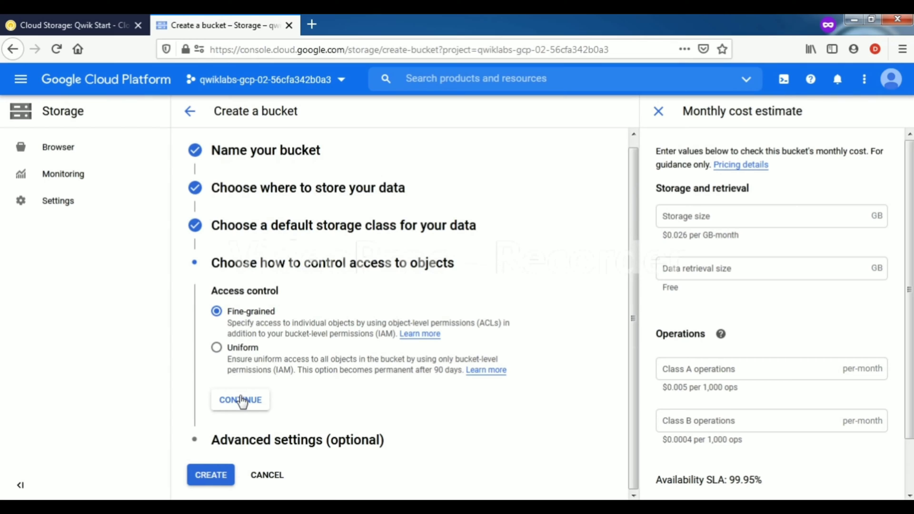
pyautogui.click(77, 25)
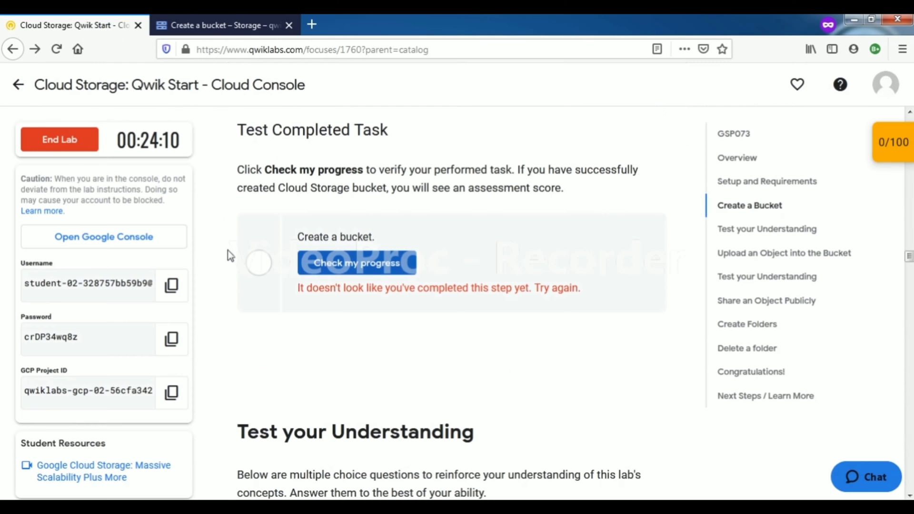
pyautogui.scroll(5, 242, 150)
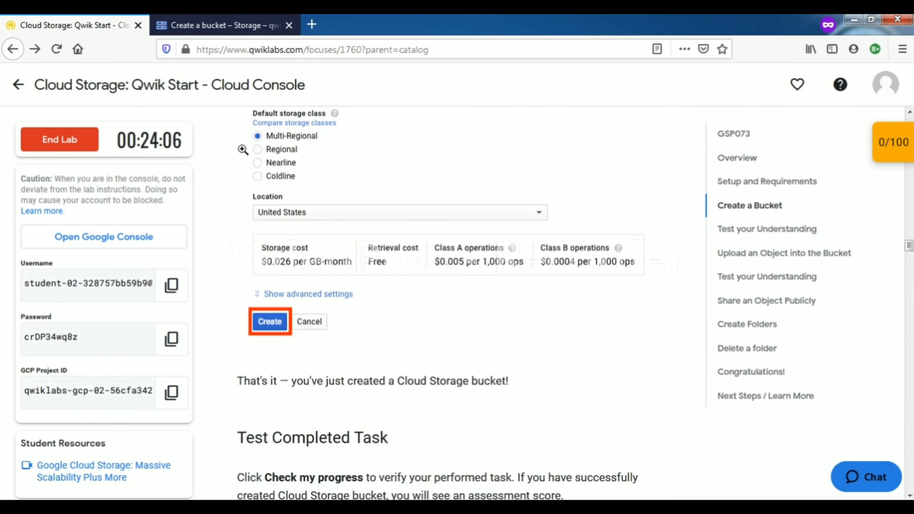
pyautogui.scroll(1, 243, 149)
pyautogui.scroll(3, 243, 149)
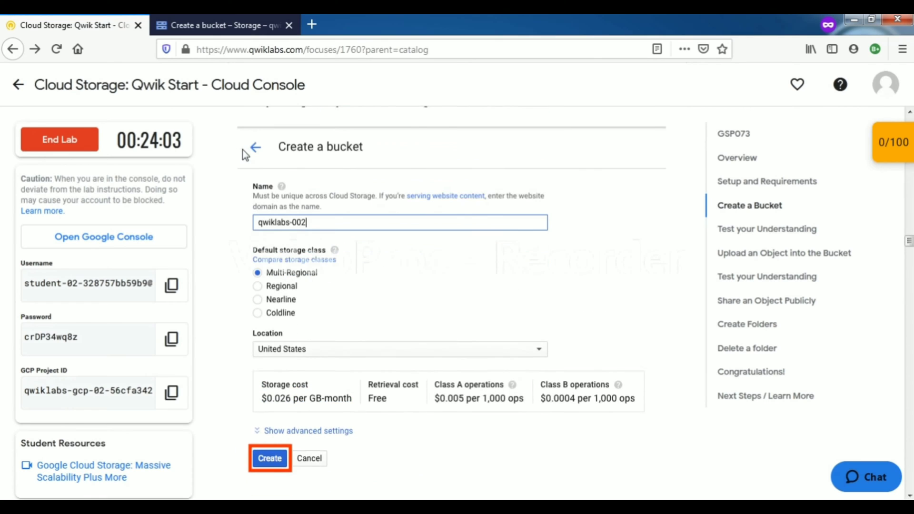
pyautogui.scroll(-3, 243, 149)
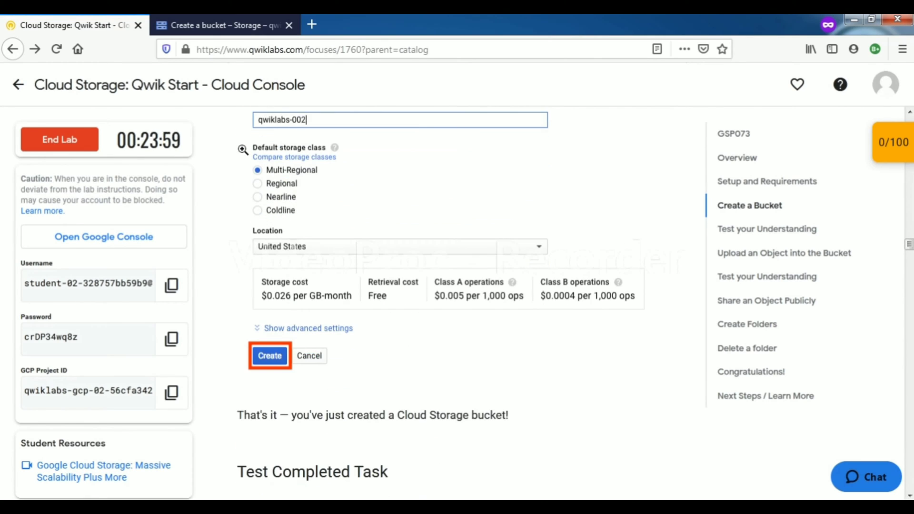
pyautogui.scroll(-1, 243, 150)
pyautogui.click(202, 21)
pyautogui.click(242, 401)
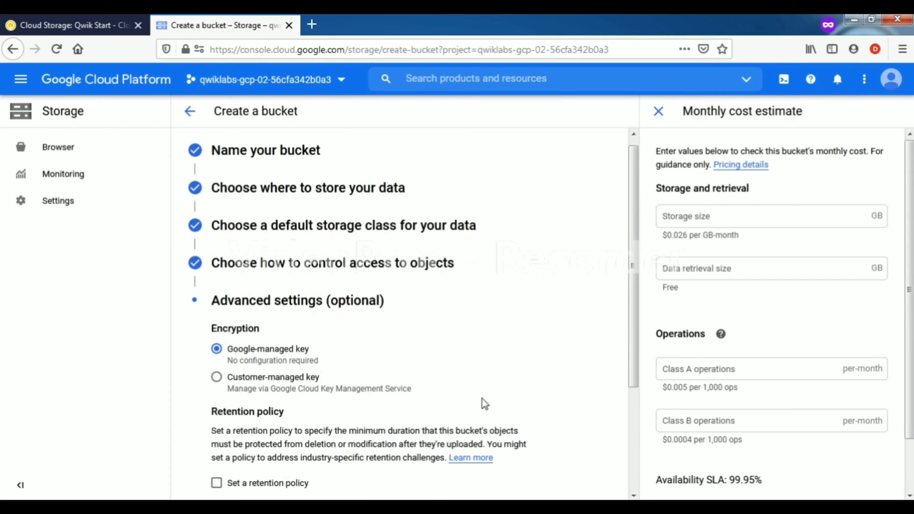
pyautogui.moveTo(634, 360); pyautogui.dragTo(633, 459)
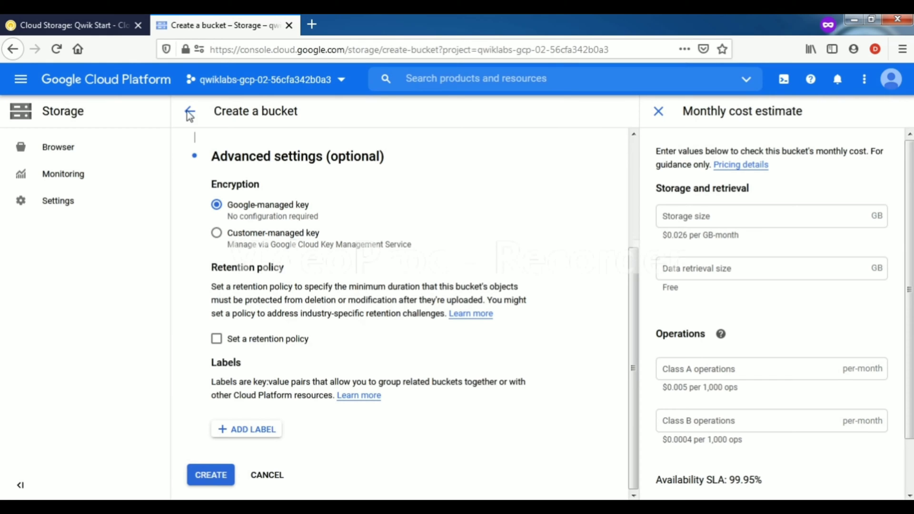
# Review the lab's Test Completed Task, Test your Understanding and Upload an Object into the Bucket sections following the bucket example
pyautogui.hotkey('ctrl', 'pageup')
pyautogui.scroll(-1, 333, 484)
pyautogui.scroll(-10, 333, 484)
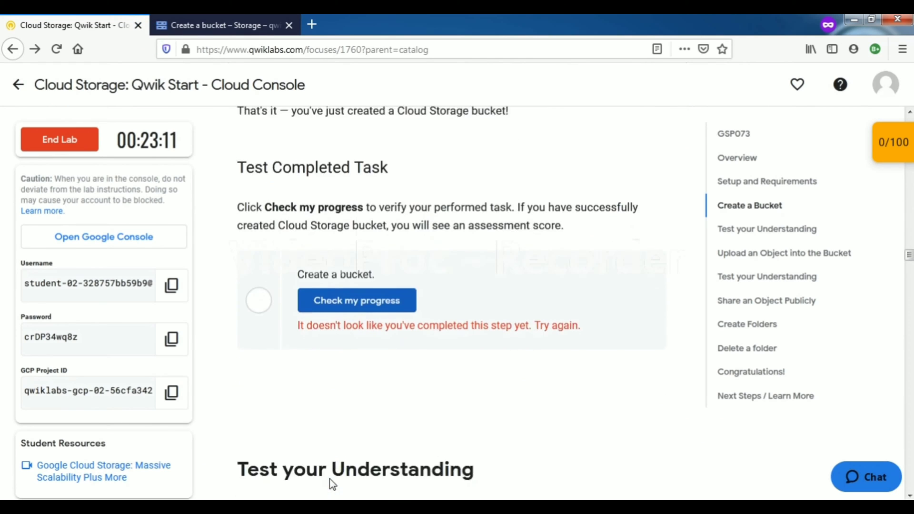
pyautogui.scroll(-10, 333, 485)
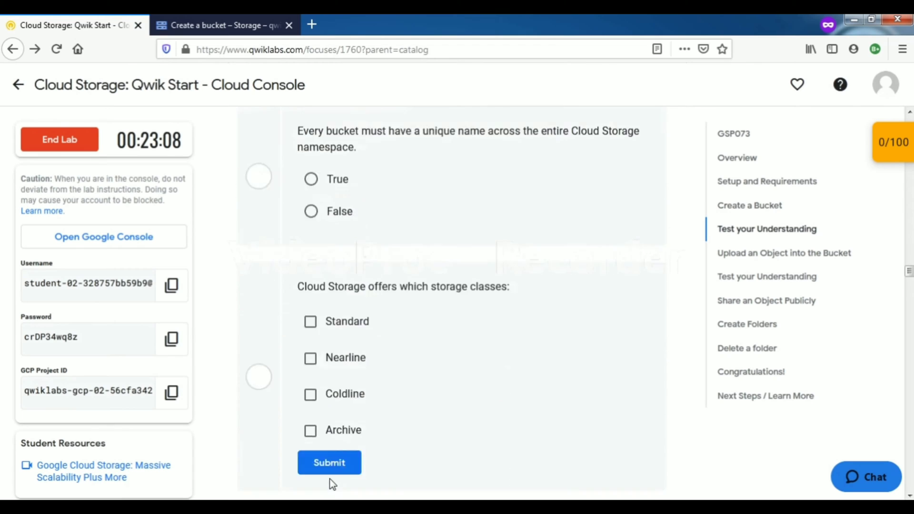
pyautogui.scroll(15, 330, 479)
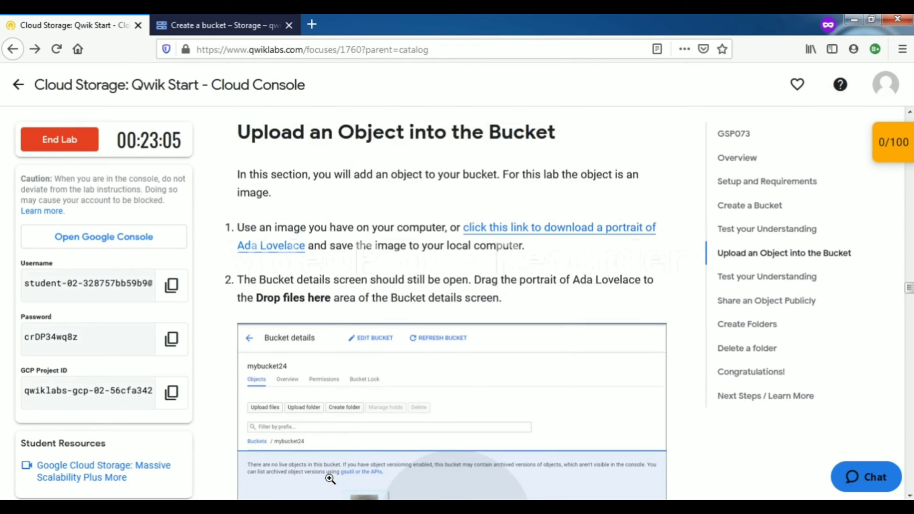
pyautogui.scroll(1, 332, 481)
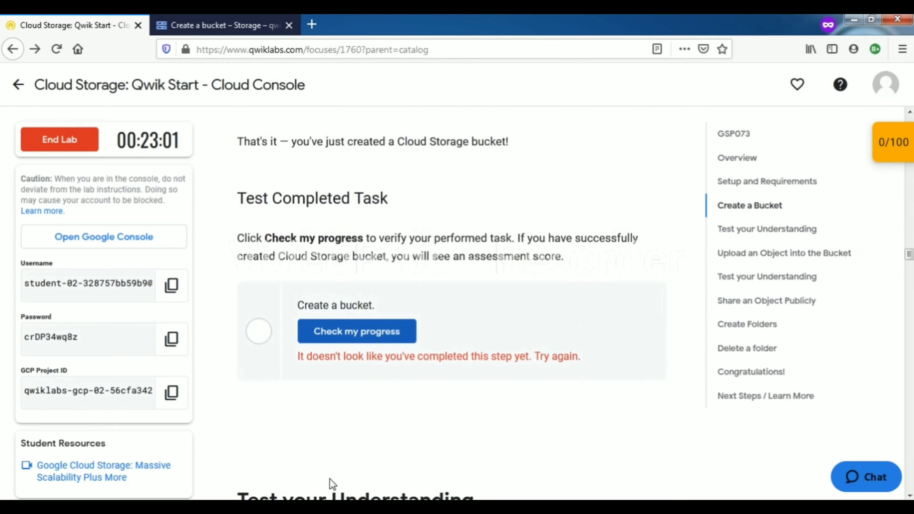
# Create the bucket with Google-managed key encryption and no retention policy, and check the lab's Create a bucket progress
pyautogui.hotkey('ctrl', 'Tab')
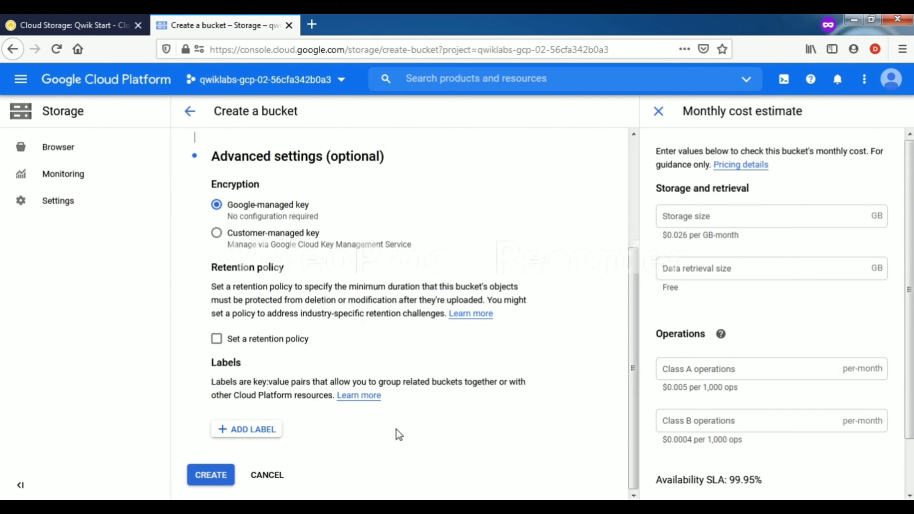
pyautogui.click(206, 480)
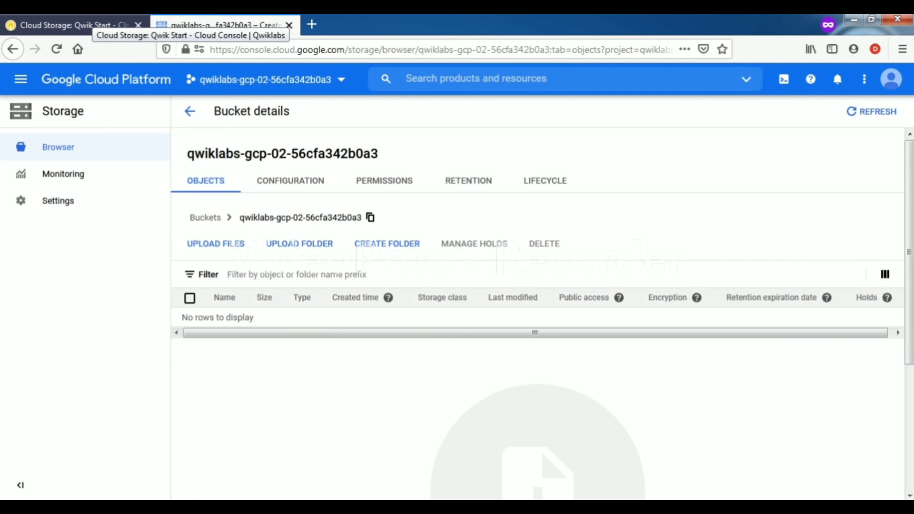
pyautogui.click(77, 25)
pyautogui.click(323, 333)
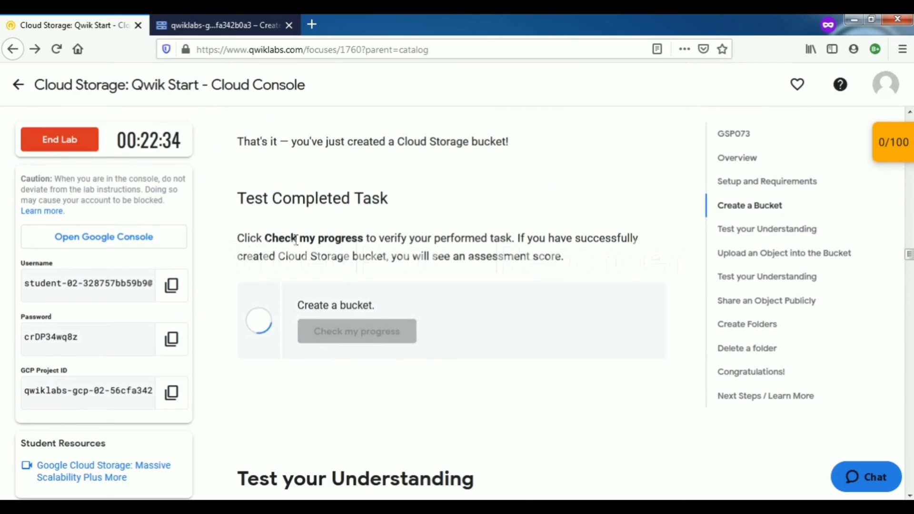
# Read through the Test your Understanding questions and the instructions for uploading an object into the bucket
pyautogui.scroll(-6, 295, 237)
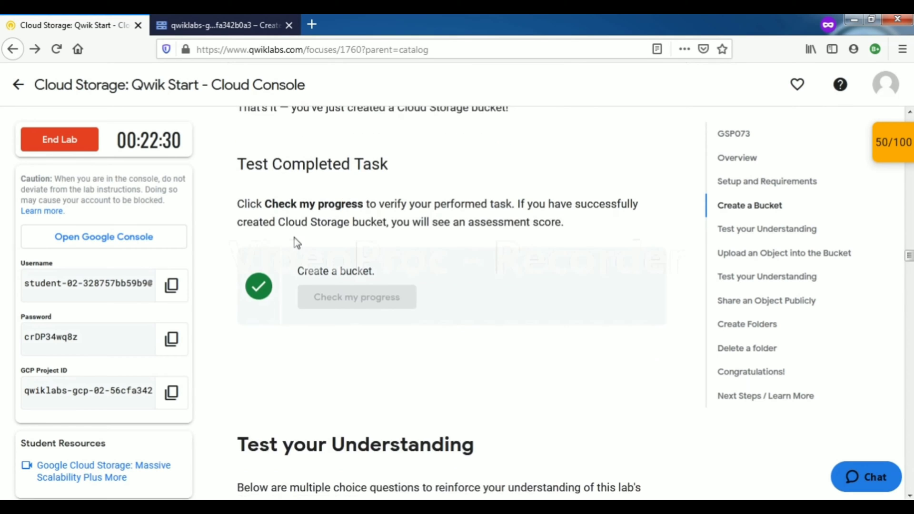
pyautogui.scroll(2, 295, 237)
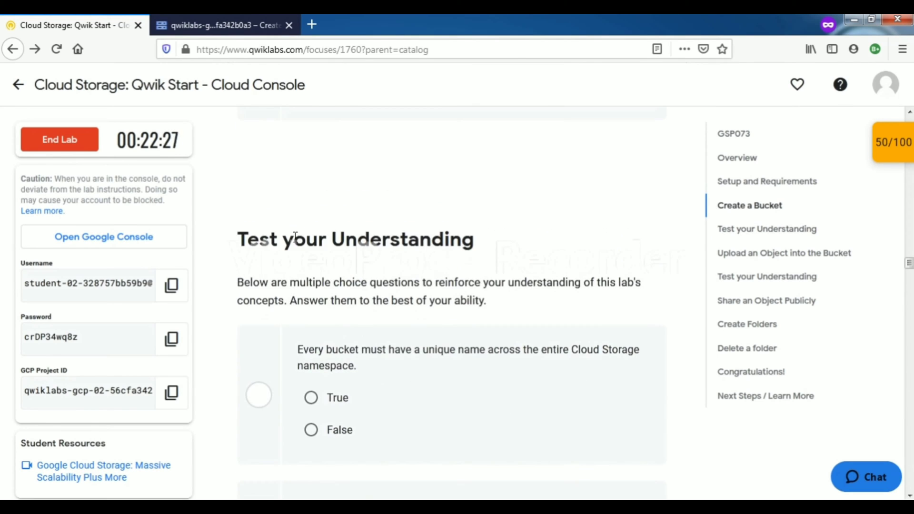
pyautogui.scroll(-3, 296, 237)
pyautogui.scroll(-6, 294, 242)
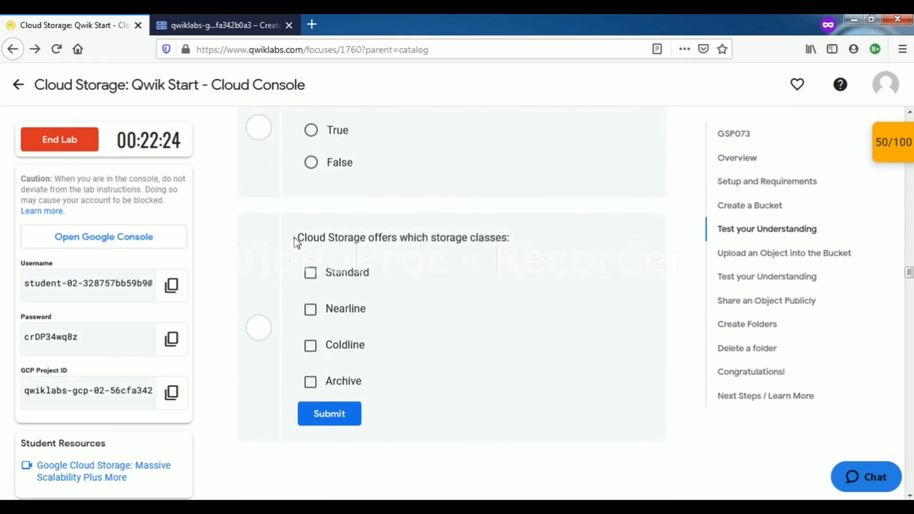
pyautogui.scroll(-8, 297, 242)
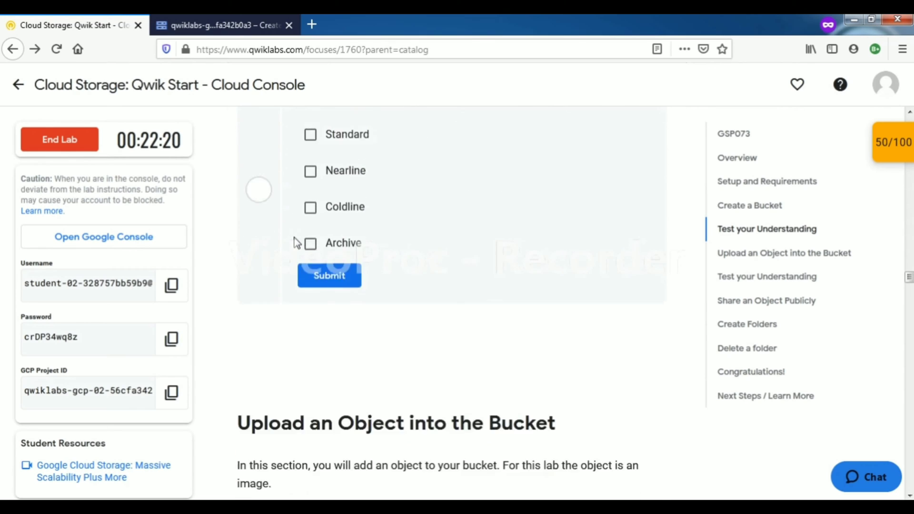
pyautogui.scroll(-3, 295, 237)
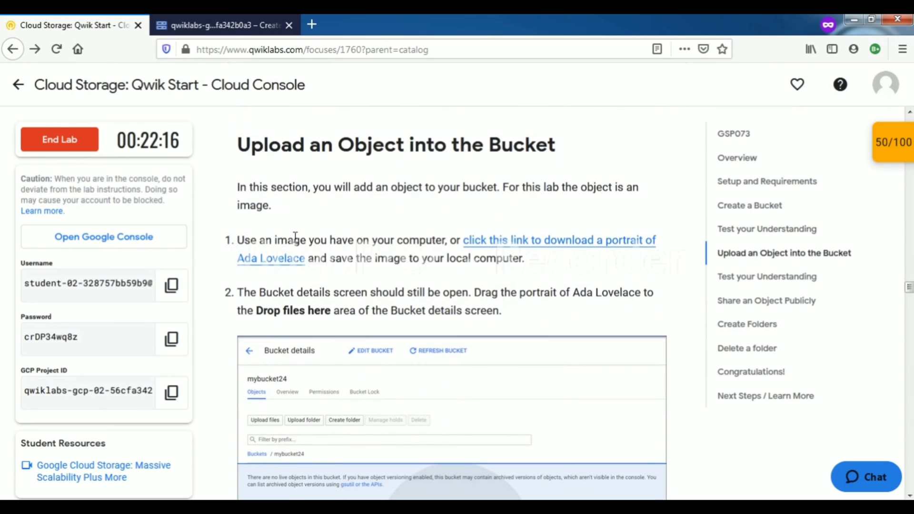
pyautogui.scroll(6, 296, 238)
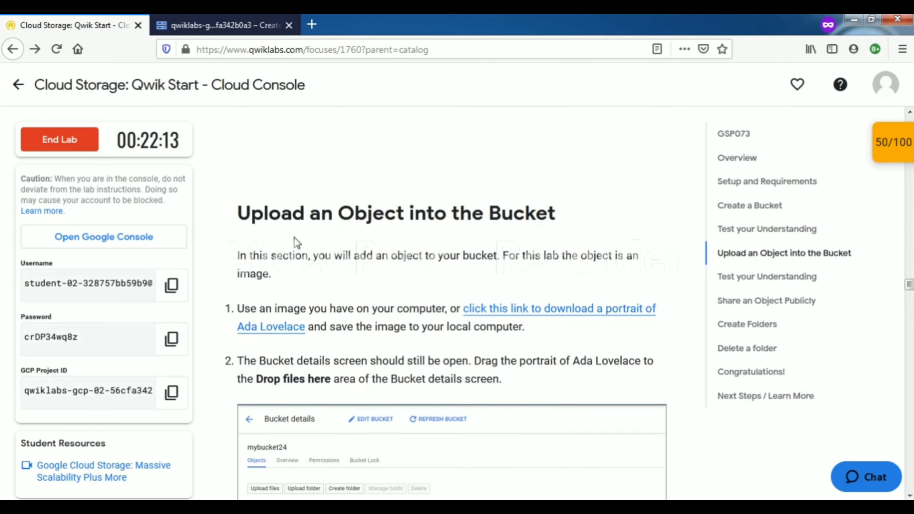
pyautogui.scroll(10, 297, 242)
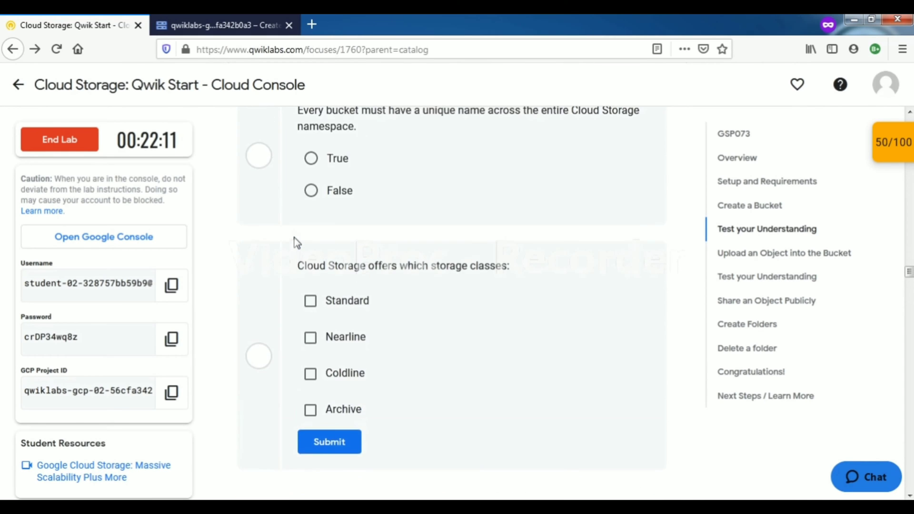
# Review the lab's checkpoint scores and answer True to the question about unique bucket names across the Cloud Storage namespace
pyautogui.click(892, 143)
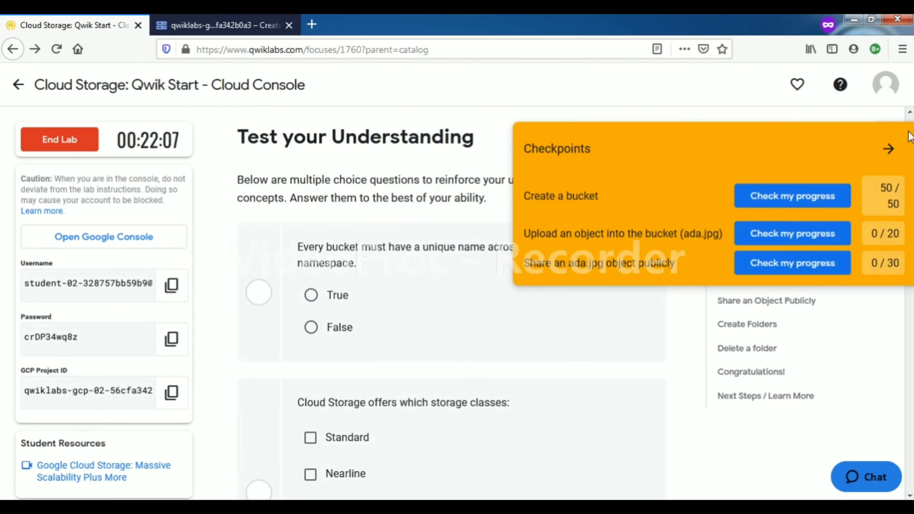
pyautogui.click(893, 152)
pyautogui.click(311, 295)
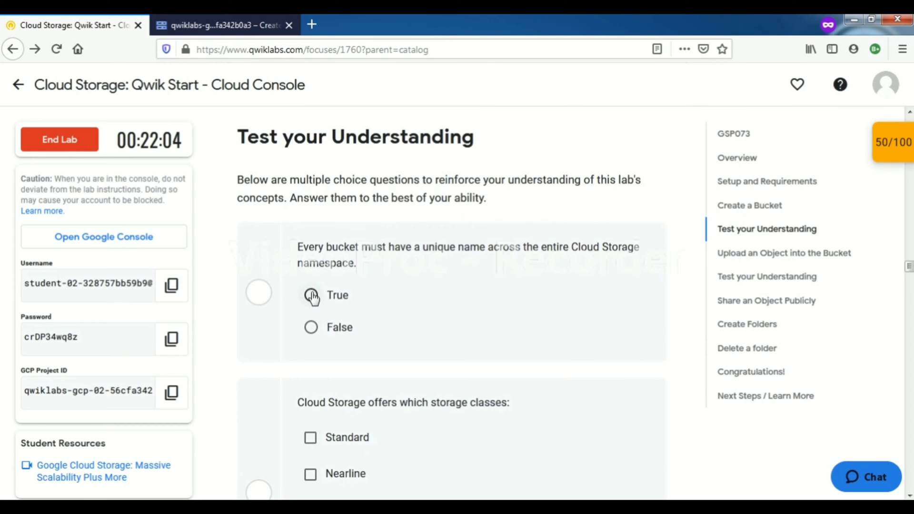
pyautogui.scroll(-3, 305, 366)
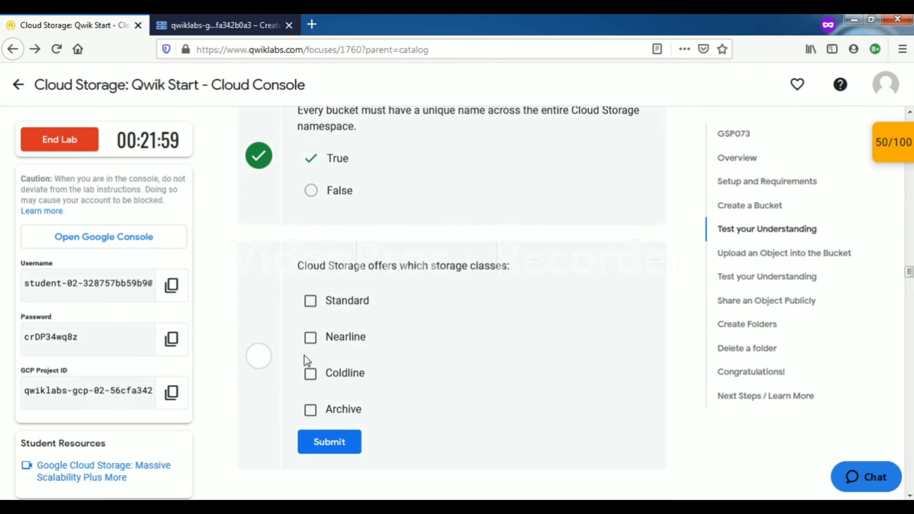
# Answer the storage classes question with Standard, Nearline, Coldline and Archive, and submit it
pyautogui.click(310, 303)
pyautogui.click(309, 348)
pyautogui.click(310, 375)
pyautogui.click(310, 410)
pyautogui.click(327, 450)
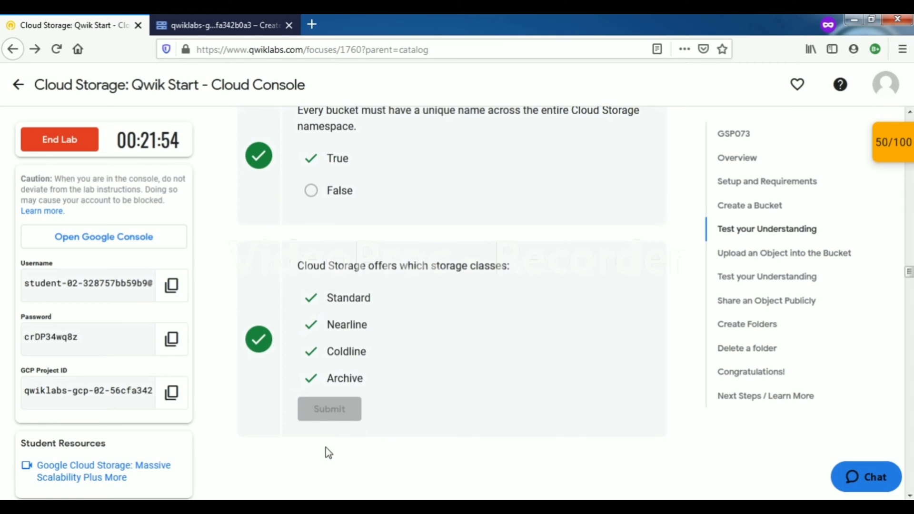
# Open the lab's Ada Lovelace portrait link and save the image to Downloads as the JPEG 800px-Ada_Lovelace_portrait
pyautogui.scroll(-4, 310, 438)
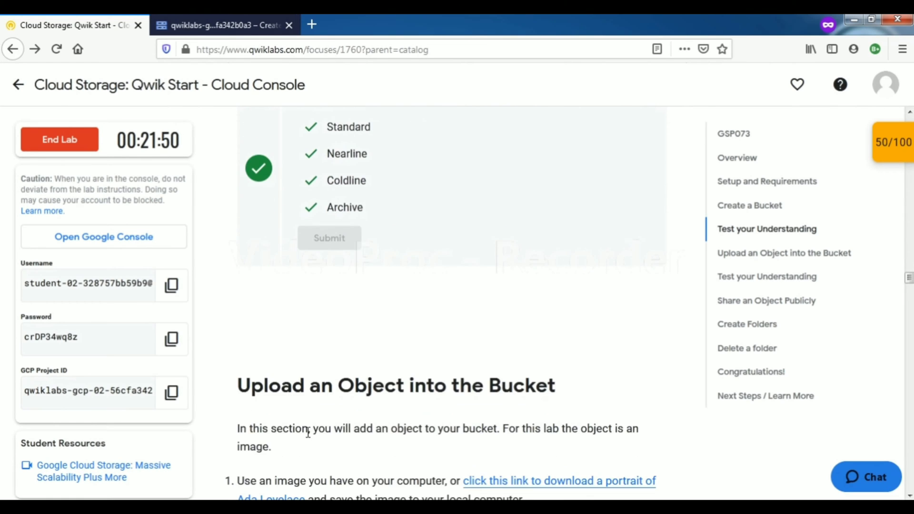
pyautogui.scroll(-1, 311, 438)
pyautogui.scroll(-8, 309, 437)
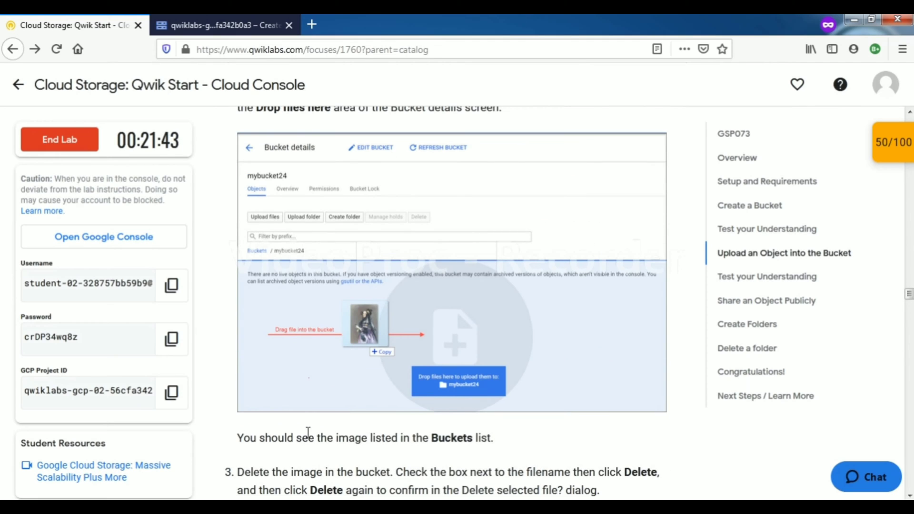
pyautogui.scroll(4, 296, 350)
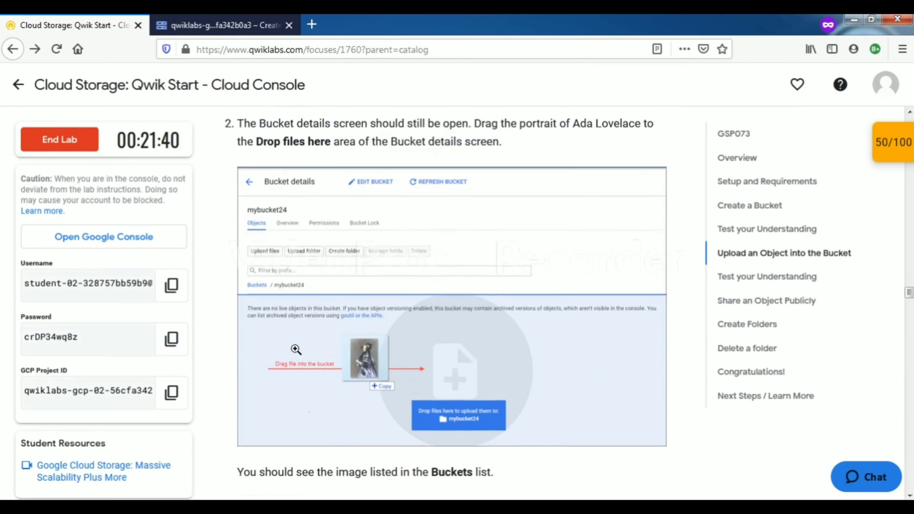
pyautogui.click(501, 249)
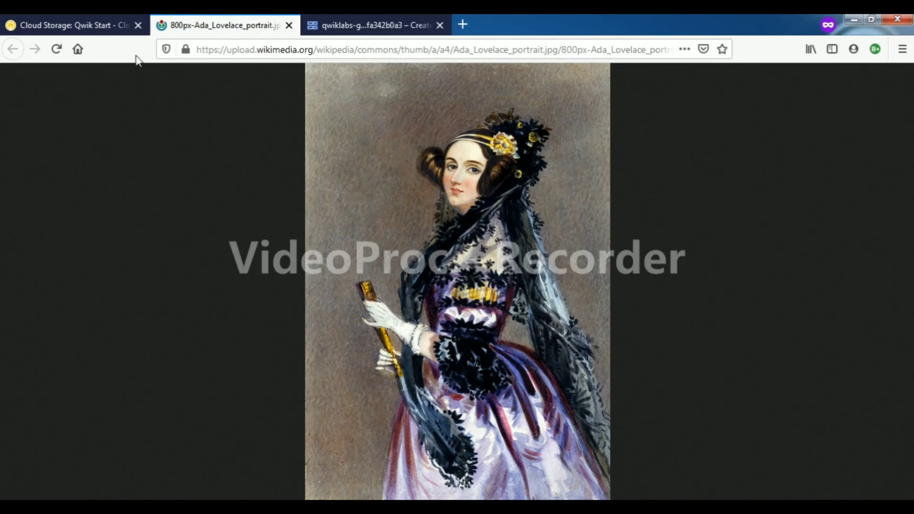
pyautogui.rightClick(215, 200)
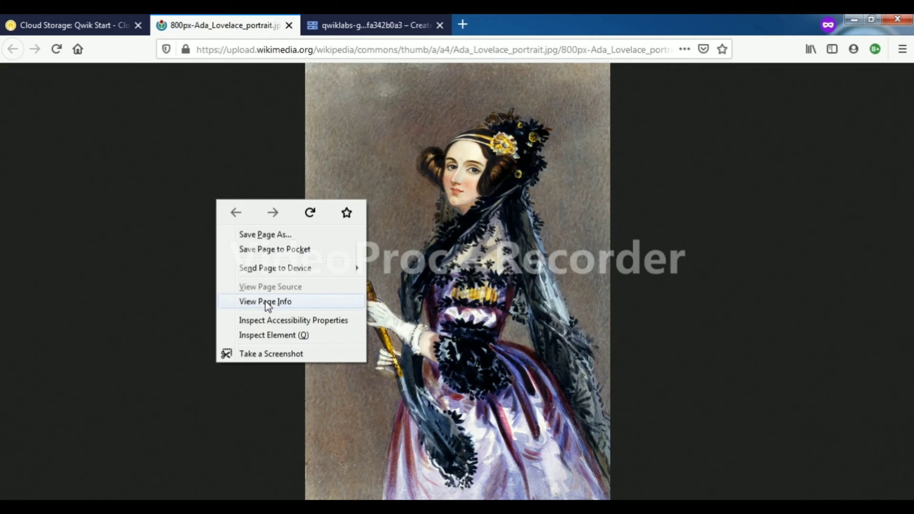
pyautogui.click(184, 223)
pyautogui.click(430, 253)
pyautogui.click(431, 253)
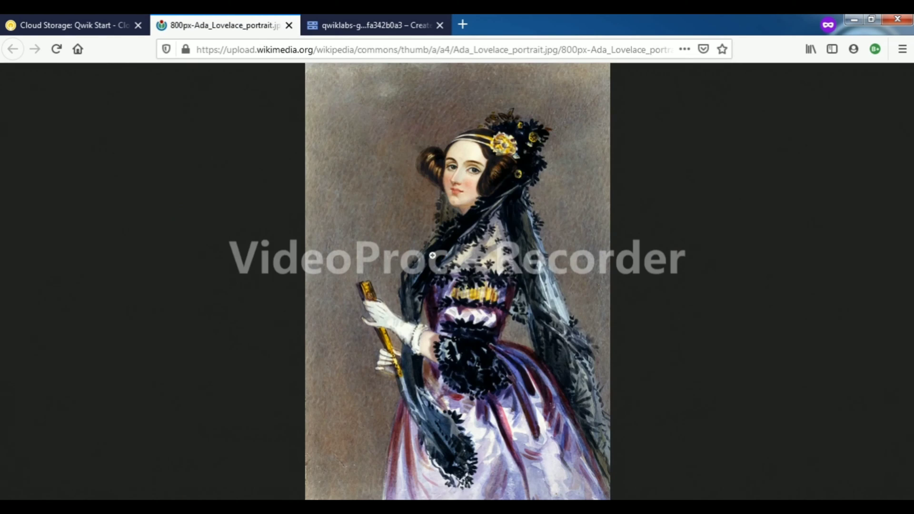
pyautogui.rightClick(434, 257)
pyautogui.click(460, 300)
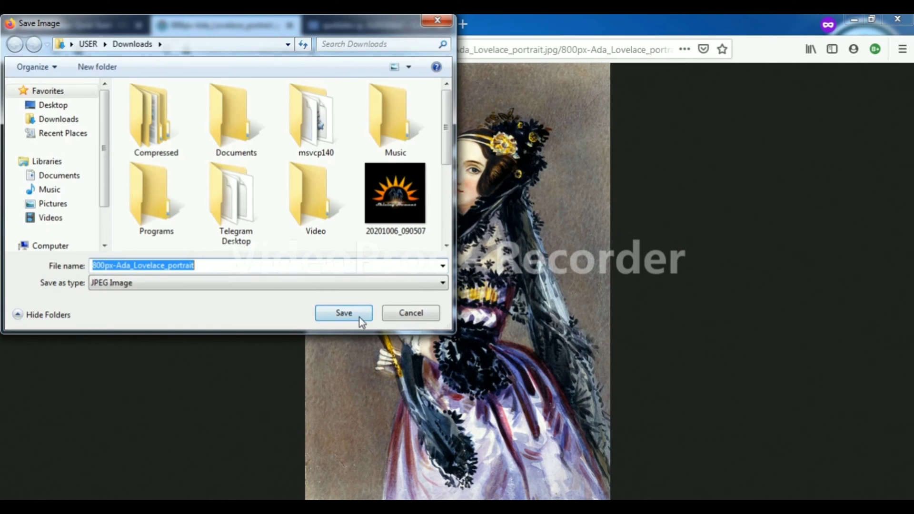
pyautogui.click(361, 319)
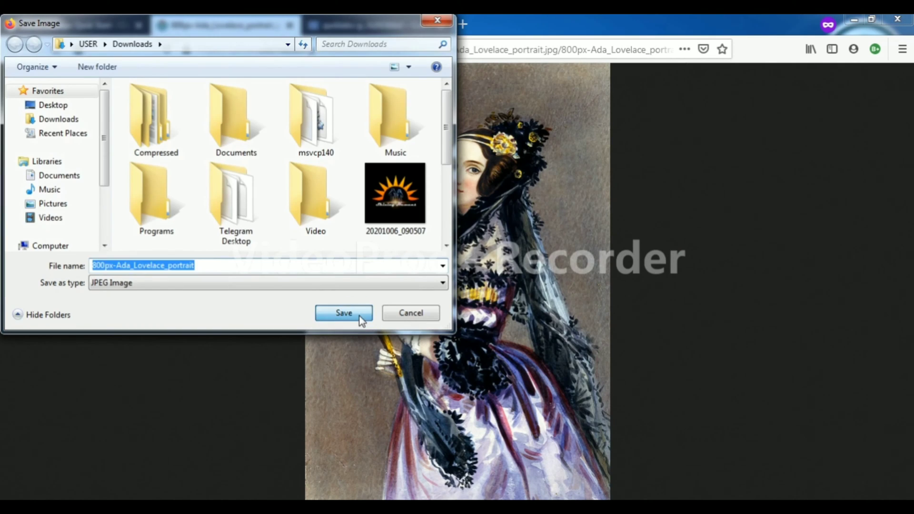
# Check the lab's instruction for adding the portrait to the bucket against the bucket's details page in the Cloud Console
pyautogui.hotkey('ctrl', 'pageup')
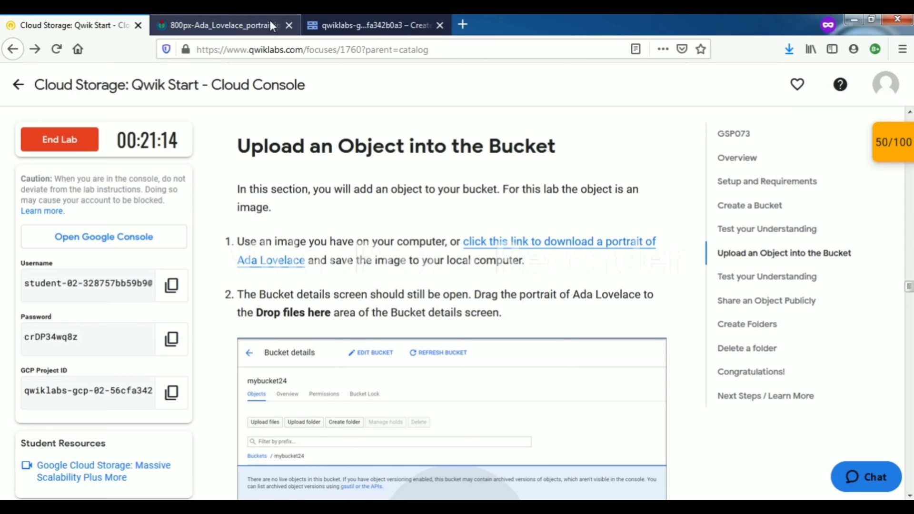
pyautogui.scroll(-4, 351, 300)
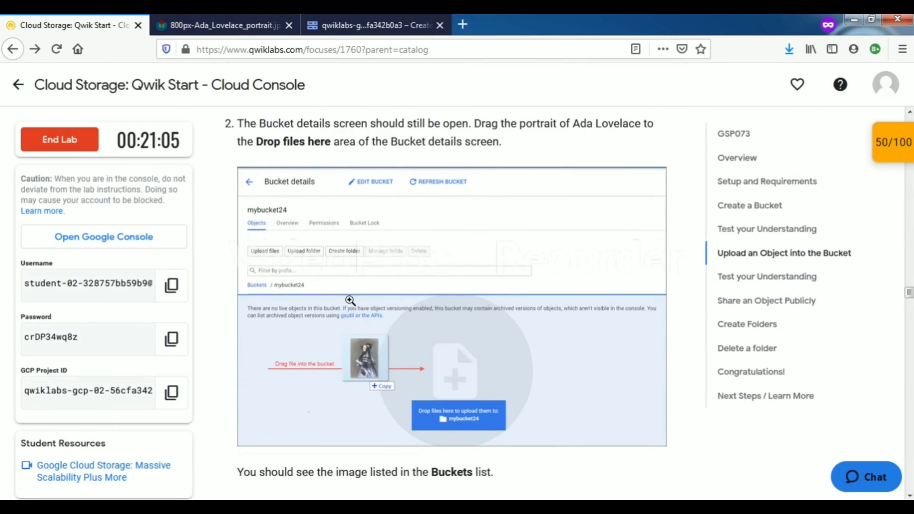
pyautogui.hotkey('ctrl', 'pagedown')
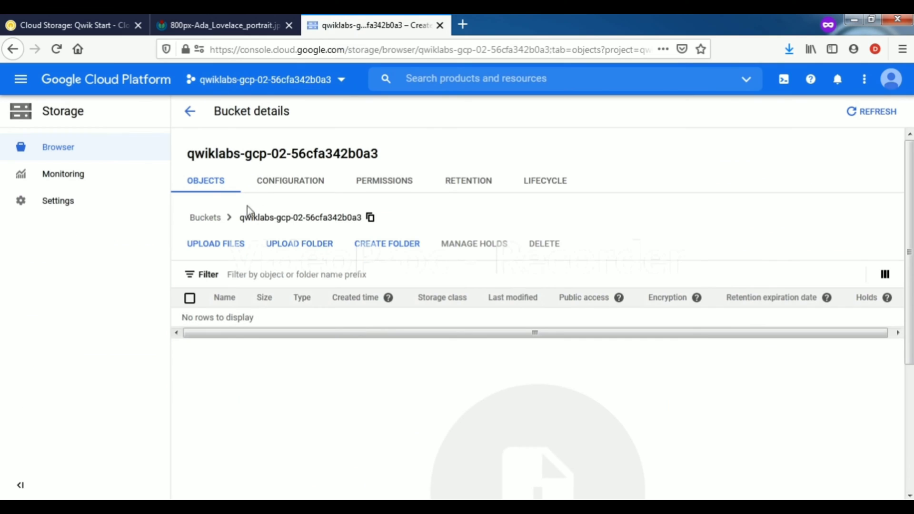
pyautogui.hotkey('ctrl', 'pagedown')
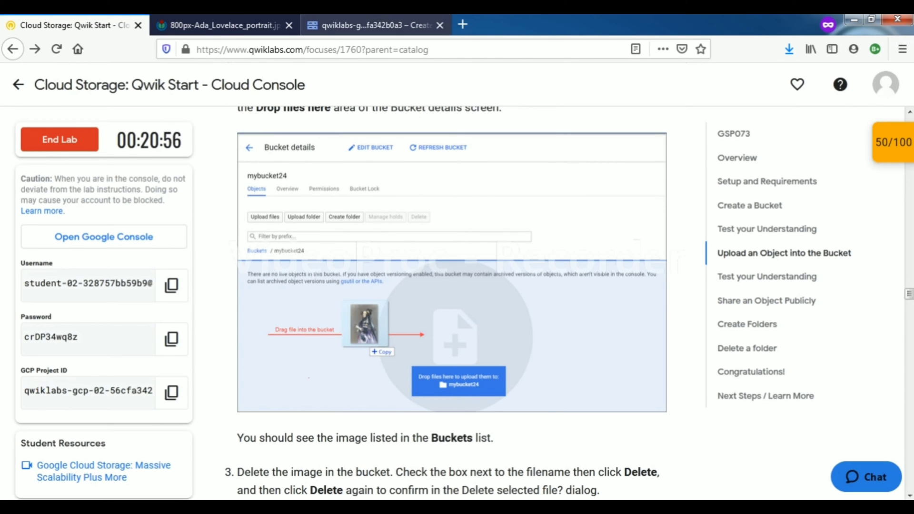
pyautogui.hotkey('ctrl', 'pageup')
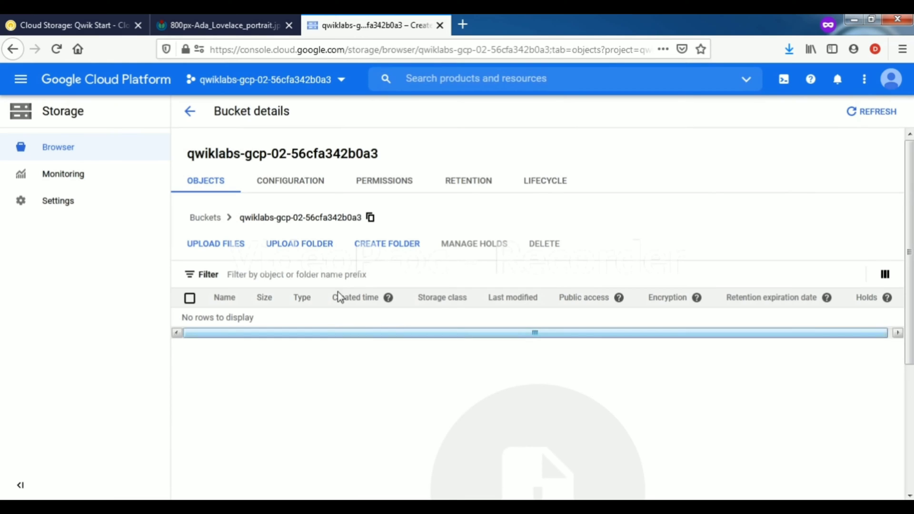
pyautogui.click(225, 244)
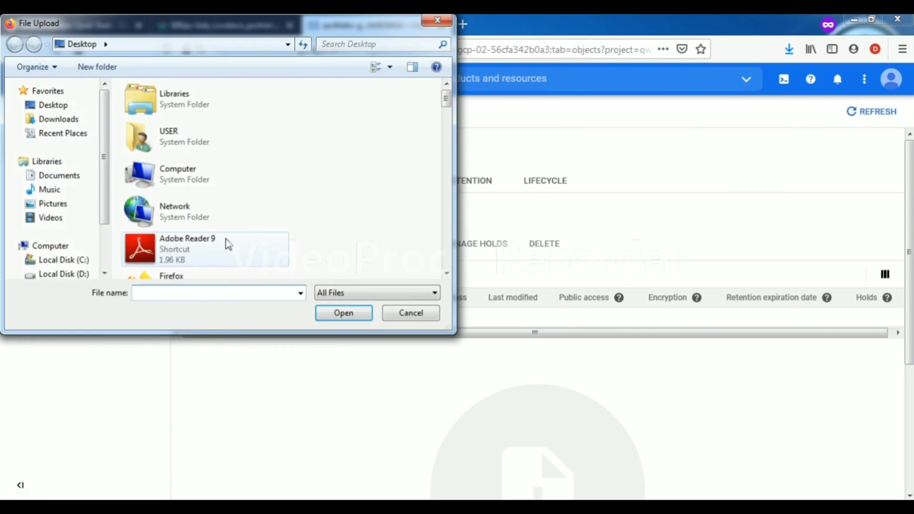
pyautogui.click(225, 243)
pyautogui.press('Down')
pyautogui.press('Down')
pyautogui.press('Down')
pyautogui.press('Down')
pyautogui.press('Down')
pyautogui.press('Down')
pyautogui.press('Down')
pyautogui.press('Down')
pyautogui.press('Down')
pyautogui.press('Down')
pyautogui.press('Down')
pyautogui.press('Down')
pyautogui.press('Down')
pyautogui.press('Down')
pyautogui.press('Down')
pyautogui.press('Down')
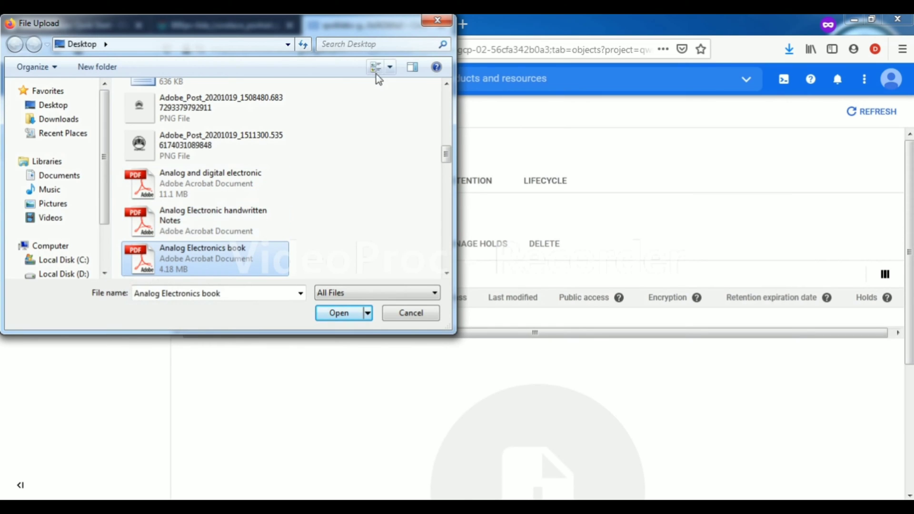
pyautogui.click(406, 317)
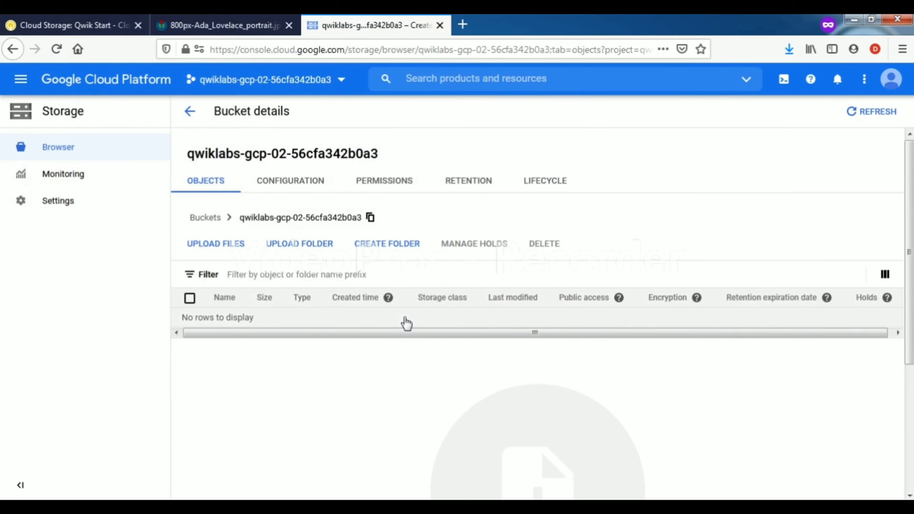
# Upload the downloaded 800px-Ada_Lovelace_portrait.jpg into the bucket from the browser's downloads and dismiss the file chooser
pyautogui.click(789, 49)
pyautogui.moveTo(610, 83); pyautogui.dragTo(623, 364)
pyautogui.scroll(-4, 623, 364)
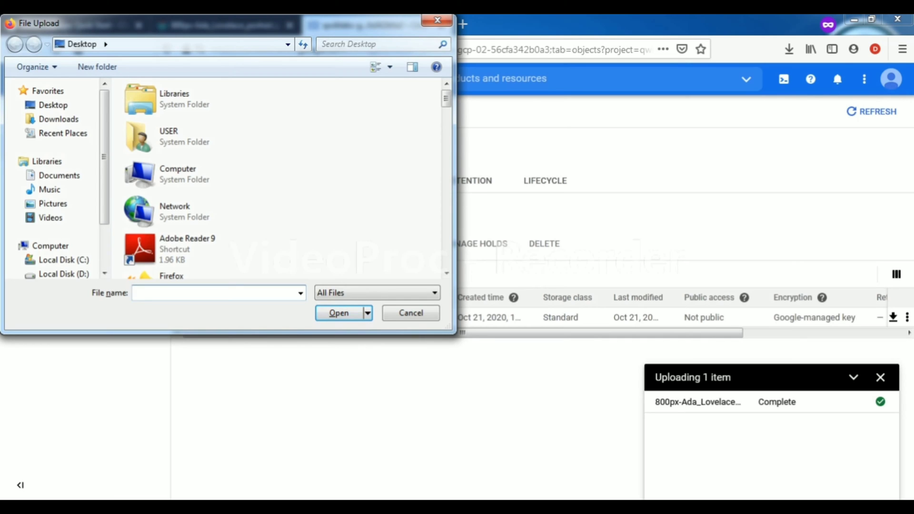
pyautogui.click(419, 315)
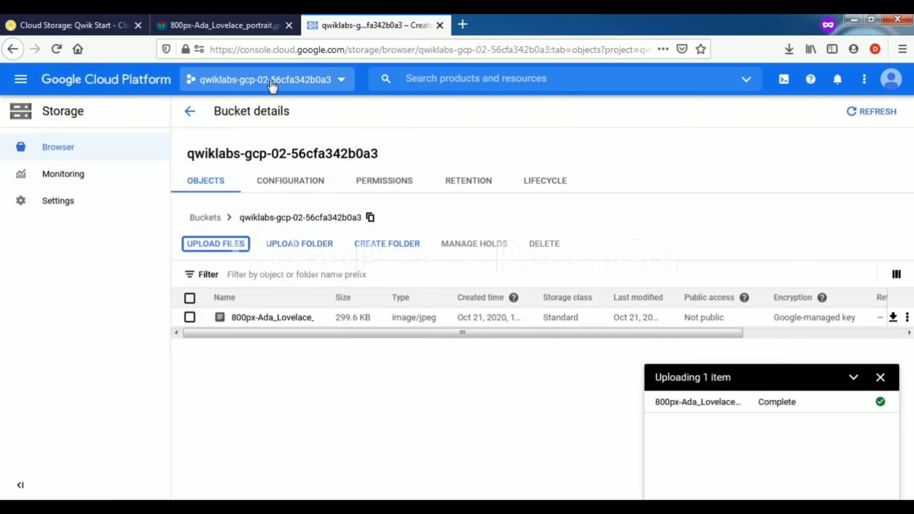
# Read the lab's instructions for deleting, re-uploading and renaming the image in the bucket
pyautogui.click(74, 22)
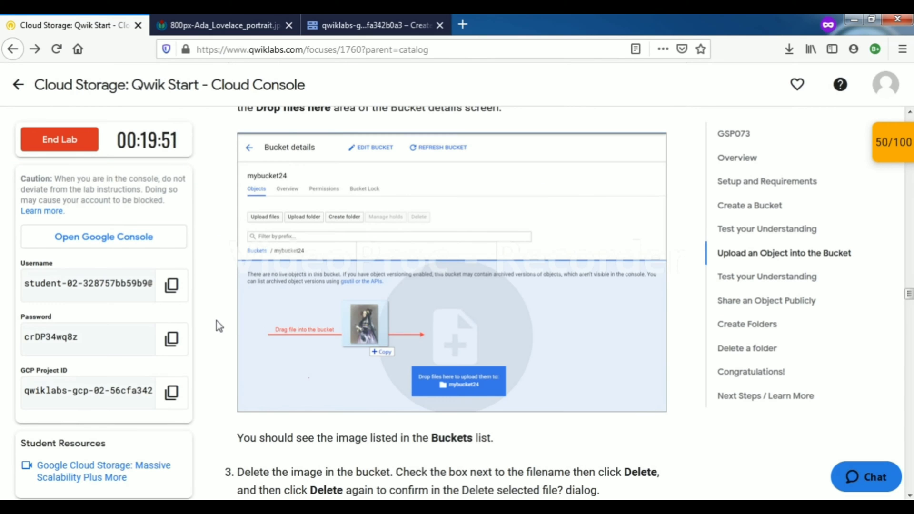
pyautogui.scroll(-2, 217, 321)
pyautogui.scroll(-4, 217, 321)
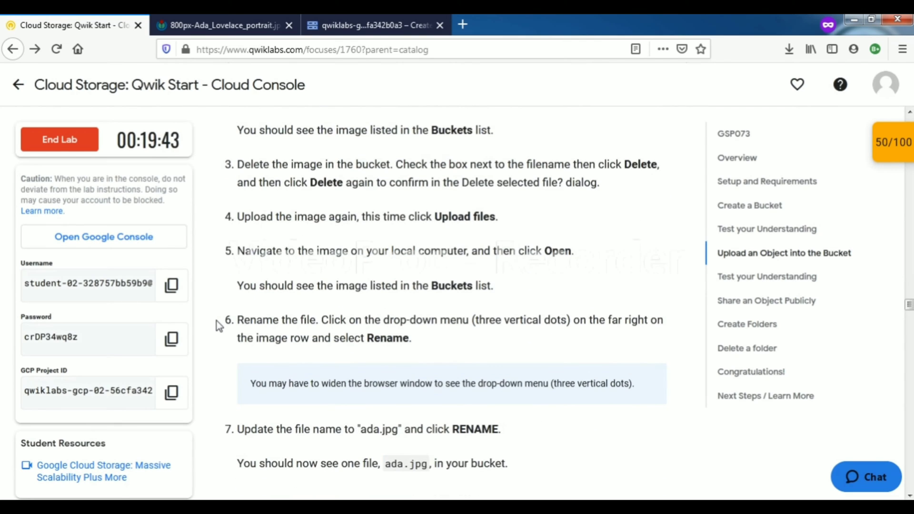
pyautogui.scroll(-1, 216, 321)
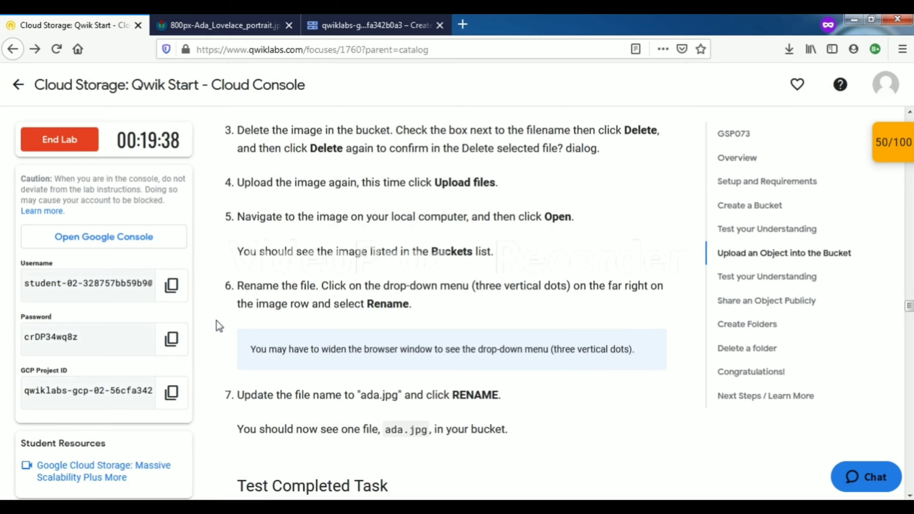
pyautogui.scroll(-3, 216, 321)
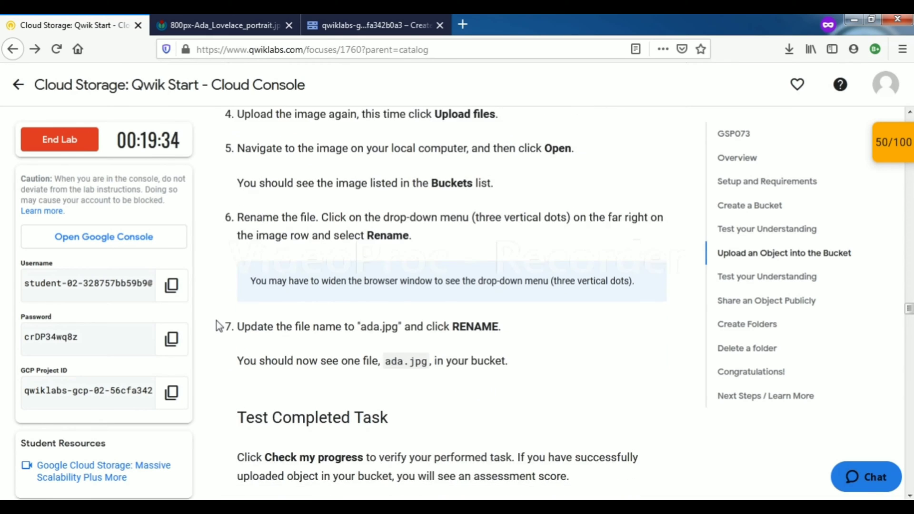
pyautogui.scroll(6, 216, 321)
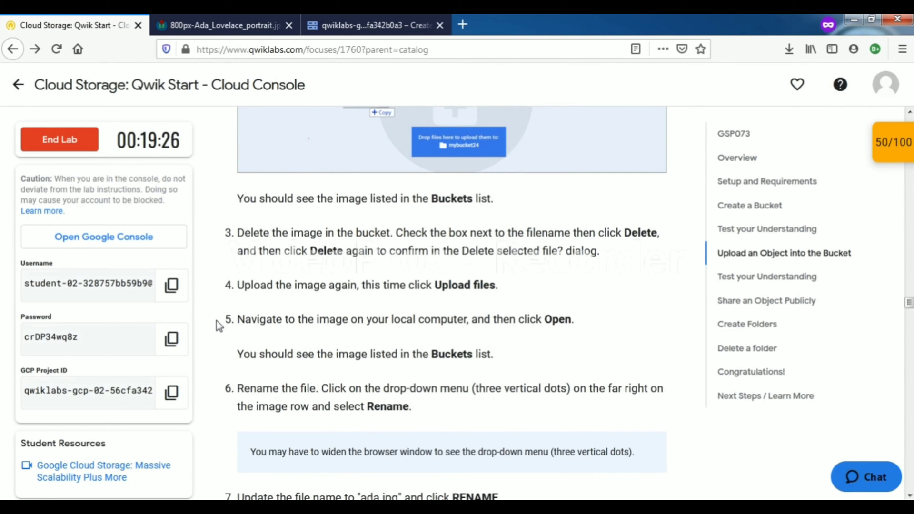
pyautogui.scroll(15, 268, 260)
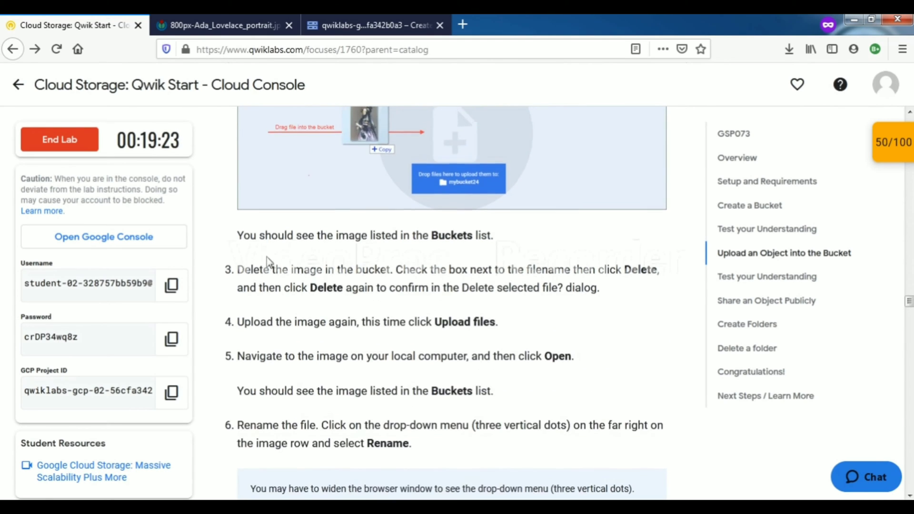
pyautogui.scroll(-4, 268, 259)
pyautogui.scroll(-8, 268, 262)
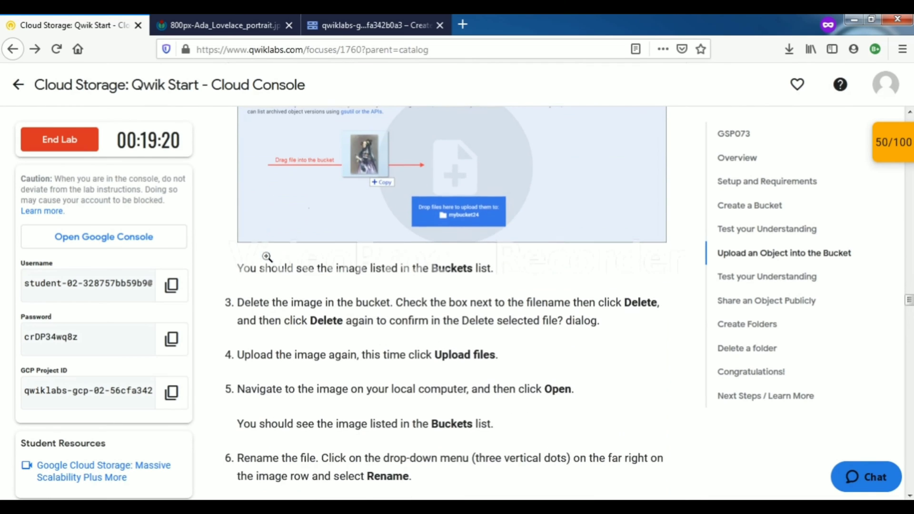
pyautogui.scroll(-1, 268, 262)
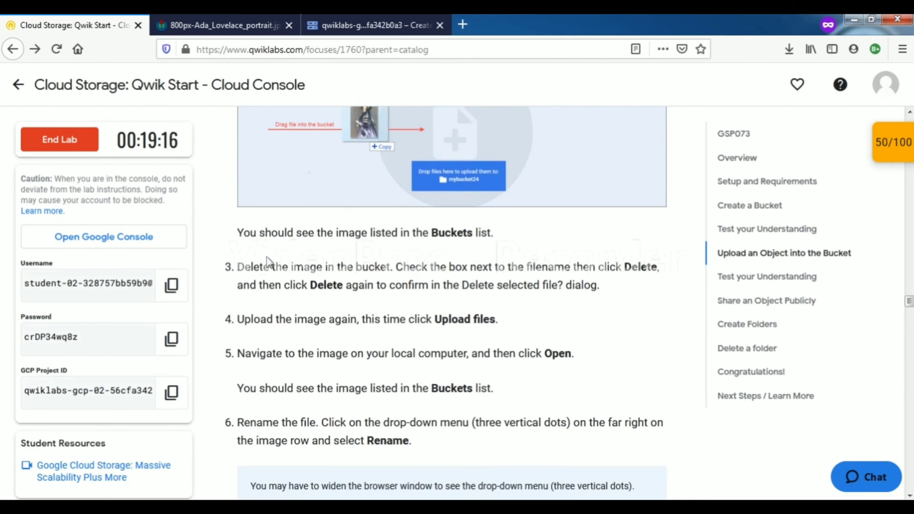
pyautogui.scroll(-1, 268, 260)
pyautogui.moveTo(233, 214); pyautogui.dragTo(317, 252)
# Close the portrait page and permanently delete 800px-Ada_Lovelace_portrait.jpg from the bucket
pyautogui.click(274, 24)
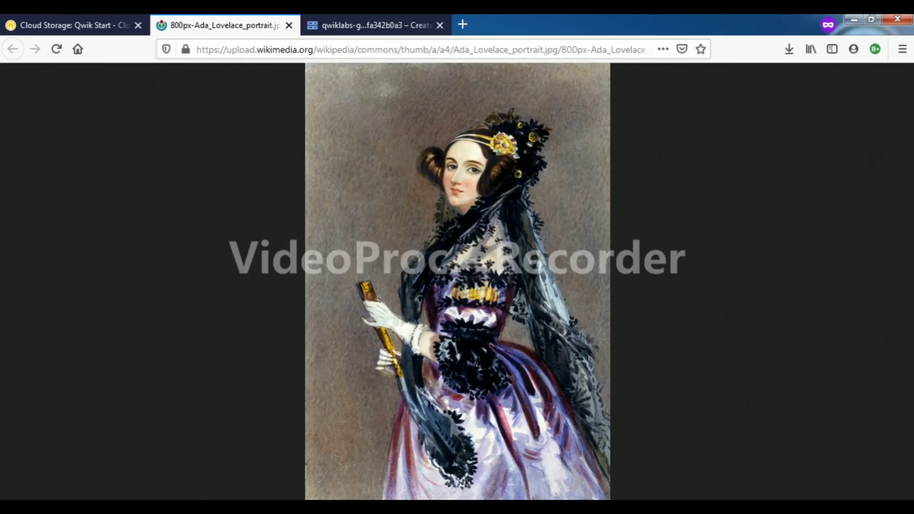
pyautogui.click(309, 25)
pyautogui.click(289, 25)
pyautogui.click(189, 317)
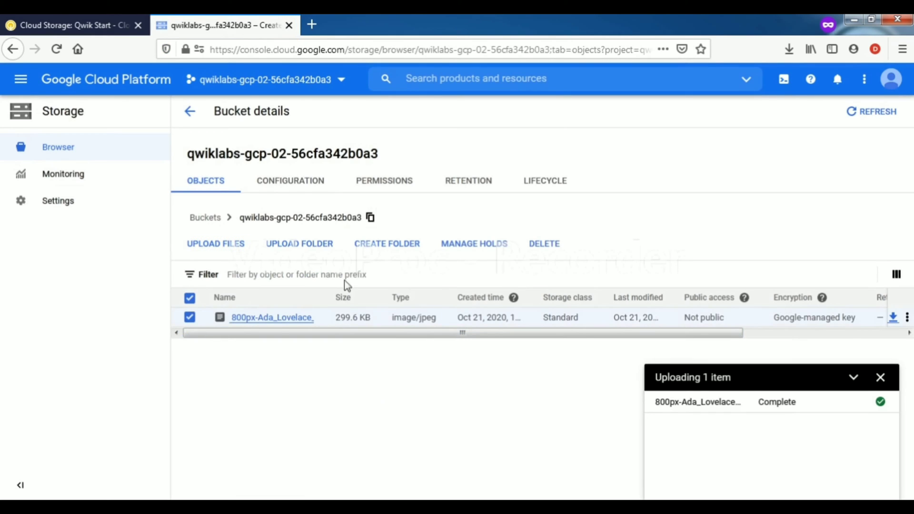
pyautogui.click(534, 248)
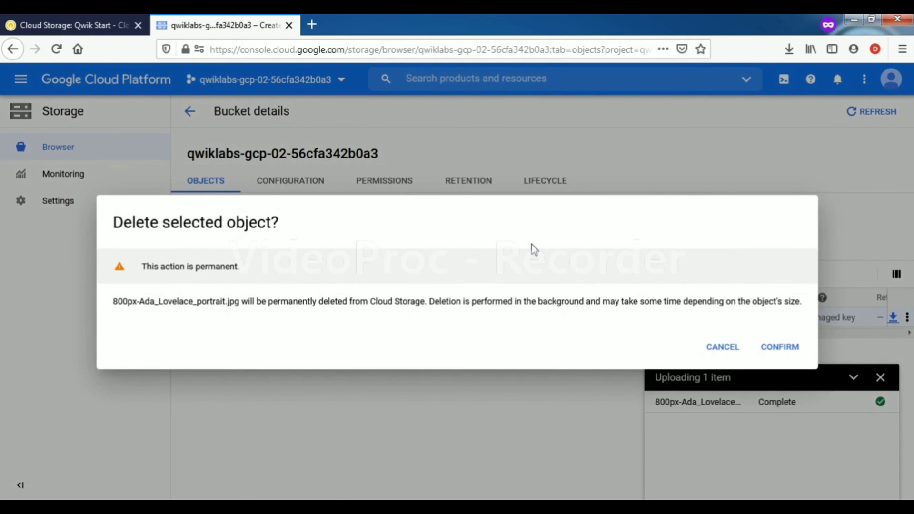
pyautogui.click(771, 350)
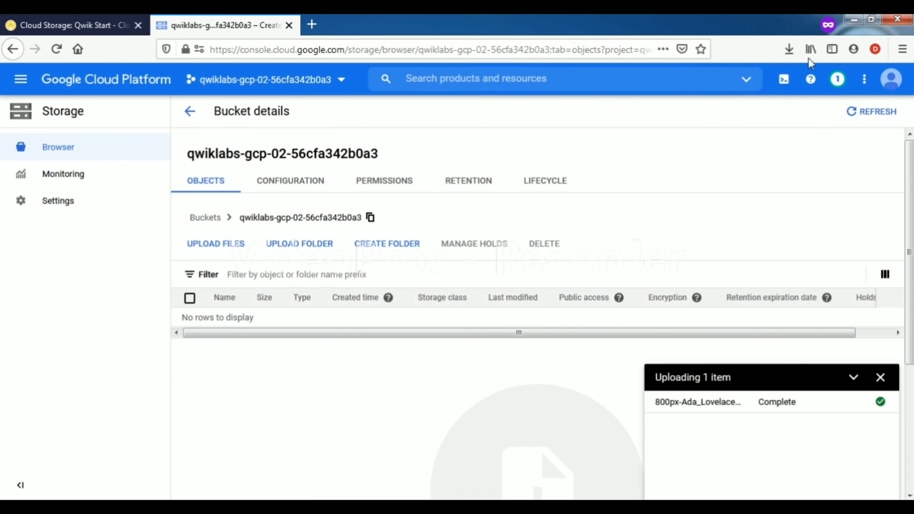
# Upload 800px-Ada_Lovelace_portrait.jpg to the bucket again and review the lab's re-upload instructions
pyautogui.click(789, 49)
pyautogui.moveTo(749, 92); pyautogui.dragTo(545, 389)
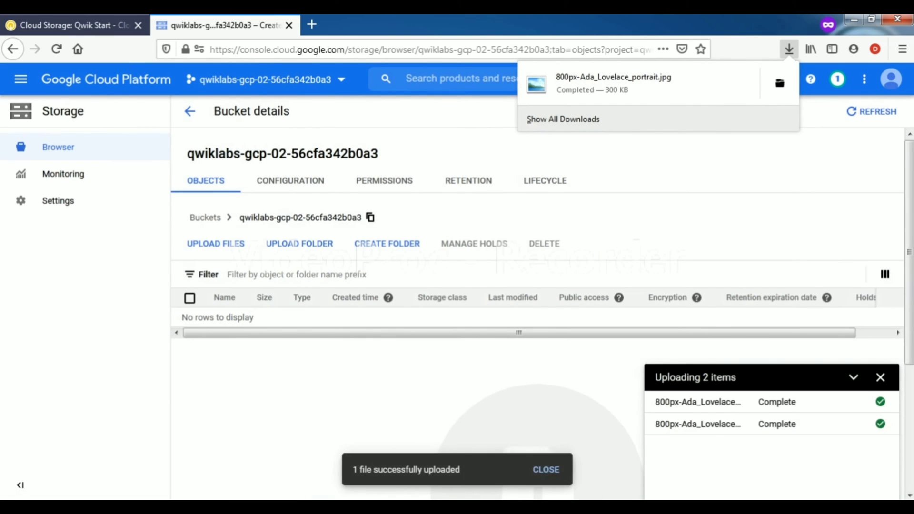
pyautogui.click(76, 25)
pyautogui.click(275, 307)
pyautogui.moveTo(242, 284); pyautogui.dragTo(498, 286)
pyautogui.moveTo(266, 319); pyautogui.dragTo(552, 319)
pyautogui.moveTo(286, 354); pyautogui.dragTo(389, 352)
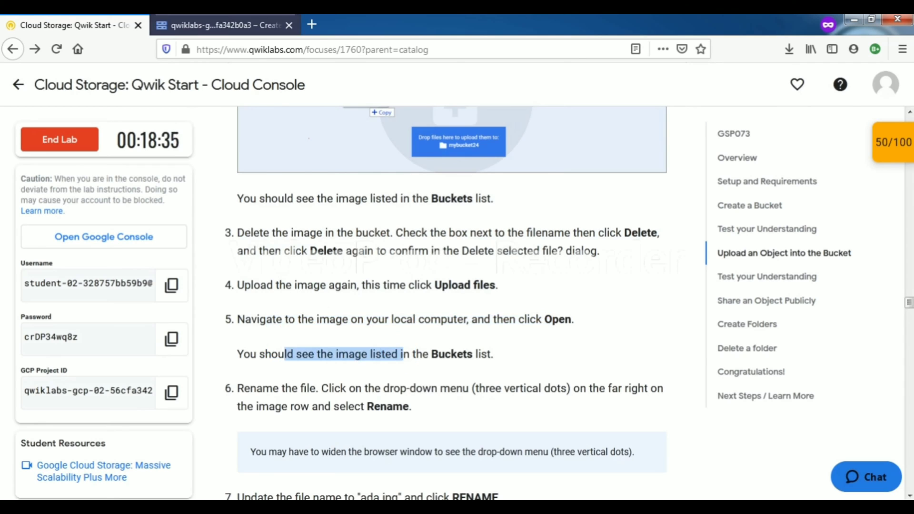
# Start renaming 800px-Ada_Lovelace_portrait.jpg in the bucket and copy the name ada.jpg from the lab instructions
pyautogui.click(224, 24)
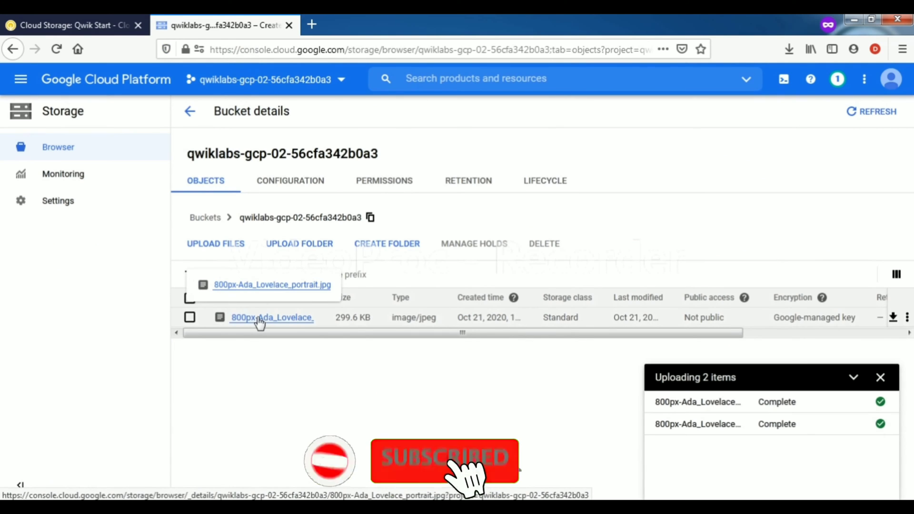
pyautogui.click(907, 317)
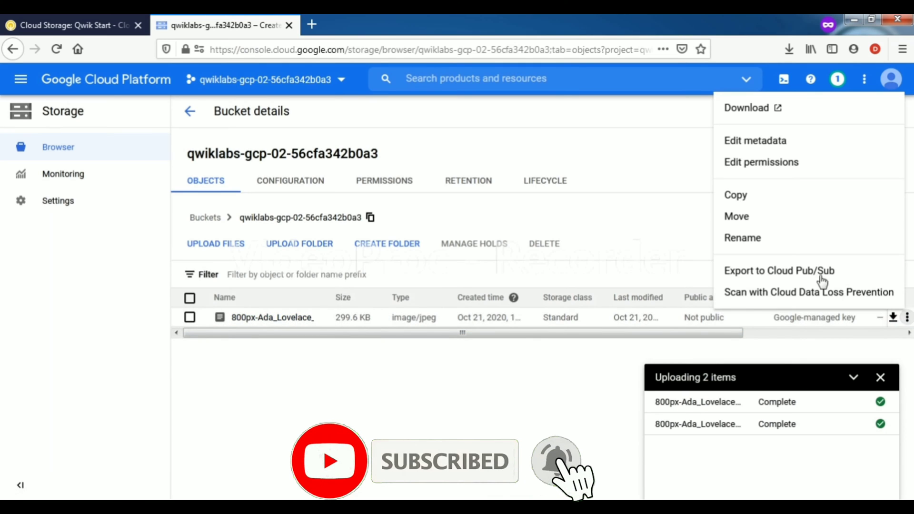
pyautogui.click(776, 237)
pyautogui.click(72, 25)
pyautogui.click(390, 328)
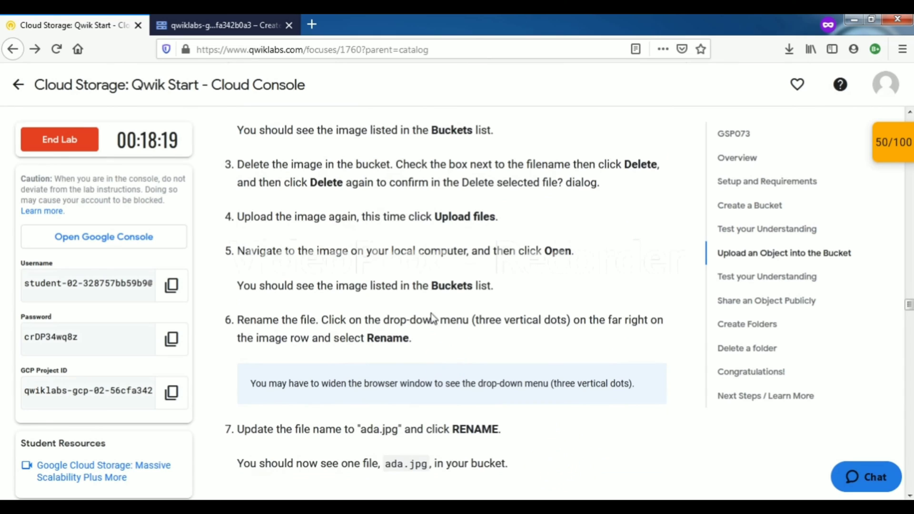
pyautogui.moveTo(361, 431); pyautogui.dragTo(399, 436)
pyautogui.hotkey('ctrl', 'c')
# Replace the object's name with ada.jpg and apply the rename
pyautogui.hotkey('ctrl', 'Tab')
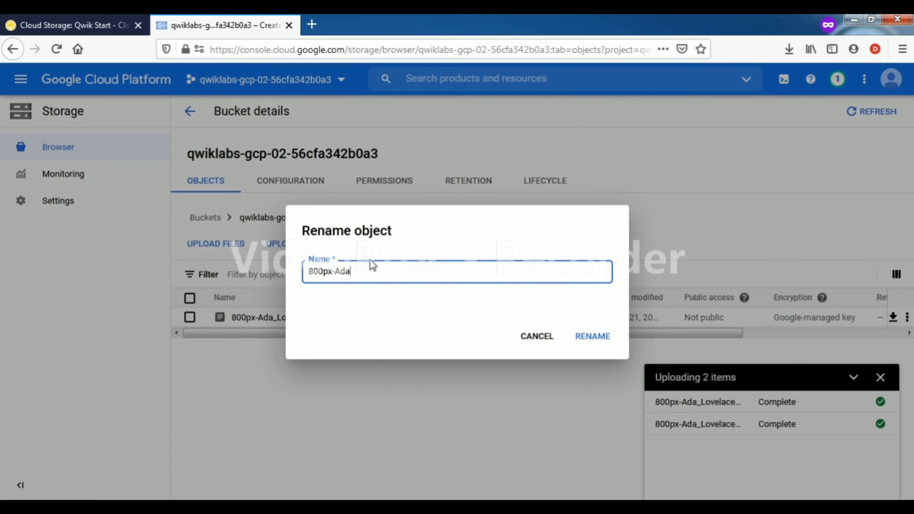
pyautogui.press('BackSpace')
pyautogui.press('BackSpace')
pyautogui.press('BackSpace')
pyautogui.press('BackSpace')
pyautogui.press('BackSpace')
pyautogui.press('BackSpace')
pyautogui.press('BackSpace')
pyautogui.press('BackSpace')
pyautogui.press('BackSpace')
pyautogui.hotkey('ctrl', 'v')
pyautogui.click(588, 336)
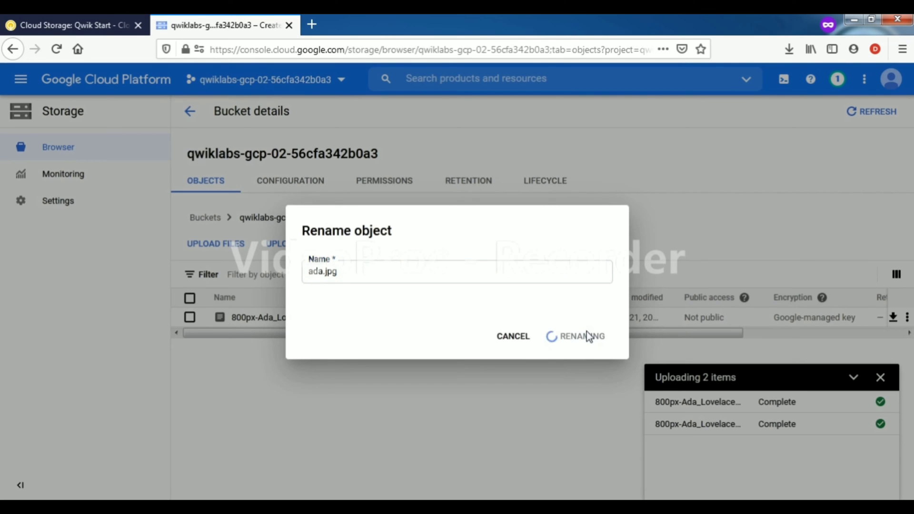
# Check the lab progress for the task of uploading an object into the bucket (ada.jpg)
pyautogui.hotkey('ctrl', 'Tab')
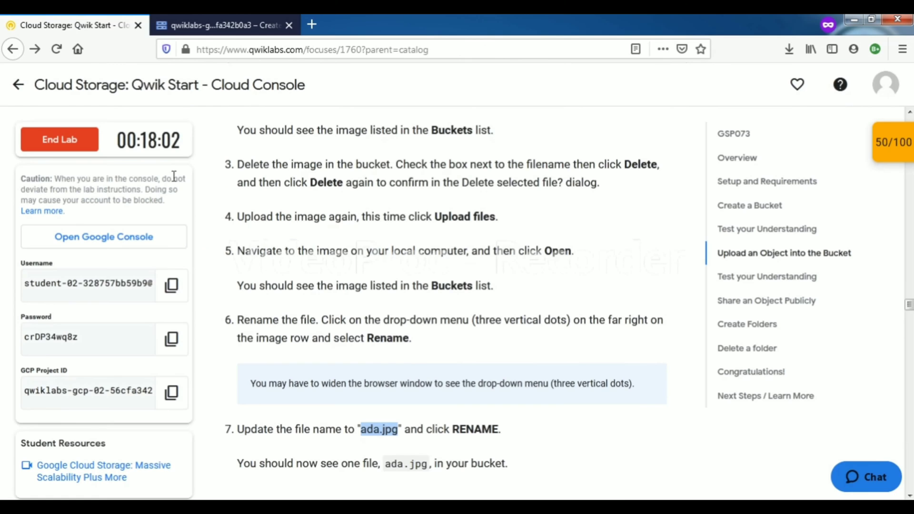
pyautogui.scroll(-7, 236, 341)
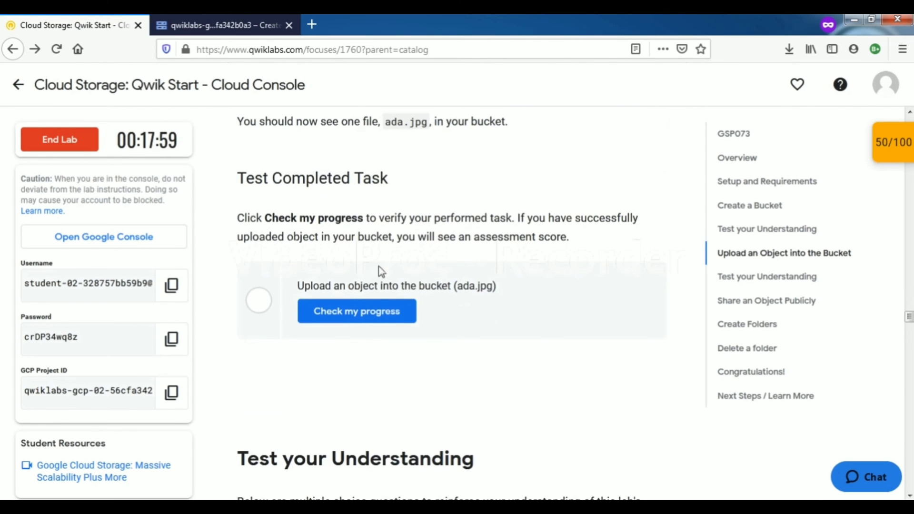
pyautogui.click(375, 310)
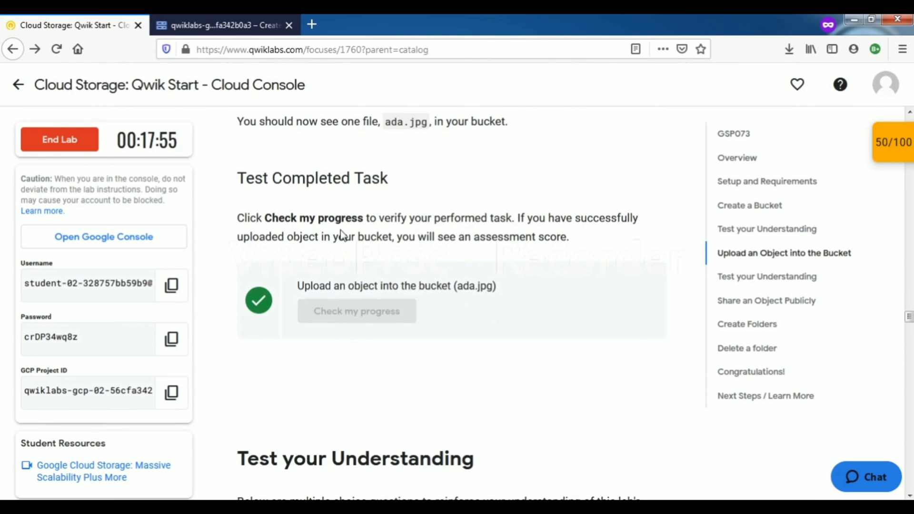
# Read the lab's Share an Object Publicly instructions on editing permissions and adding an entry
pyautogui.scroll(-15, 341, 230)
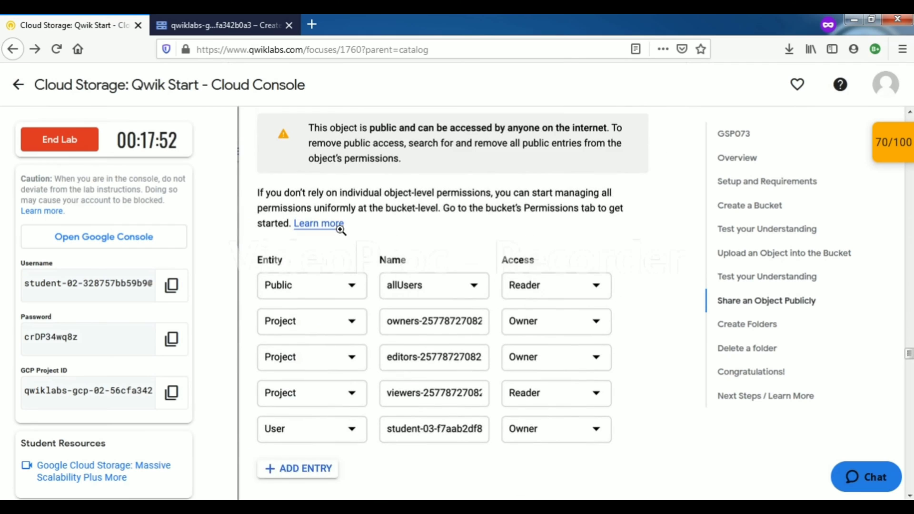
pyautogui.scroll(9, 341, 230)
pyautogui.scroll(-3, 341, 230)
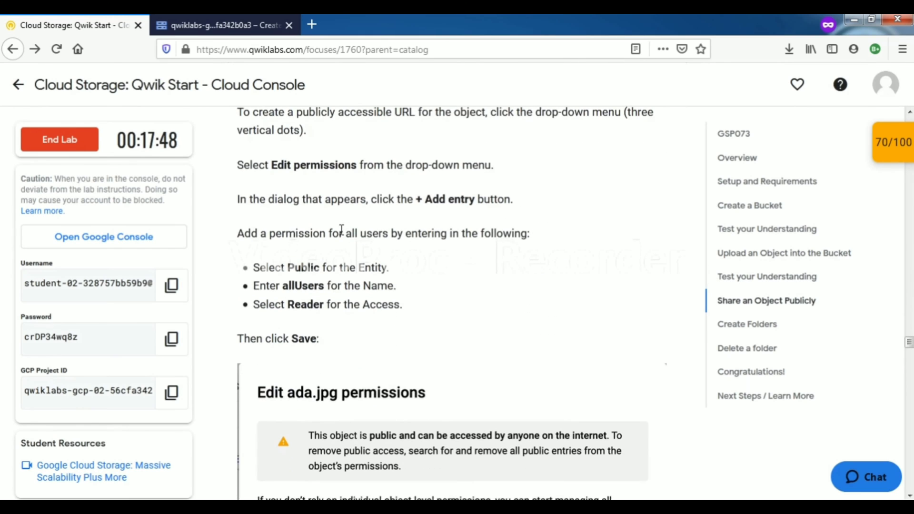
pyautogui.scroll(-1, 341, 230)
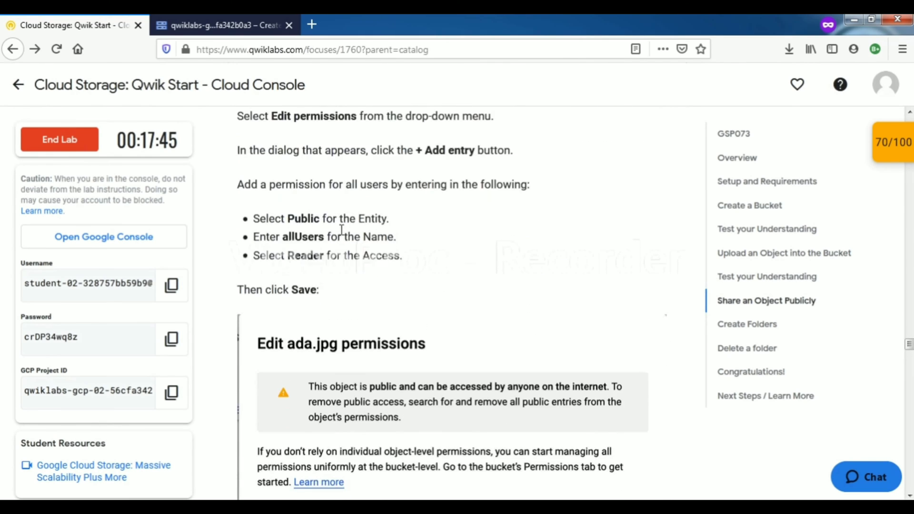
pyautogui.scroll(4, 341, 230)
pyautogui.scroll(-2, 341, 230)
pyautogui.moveTo(294, 181); pyautogui.dragTo(359, 195)
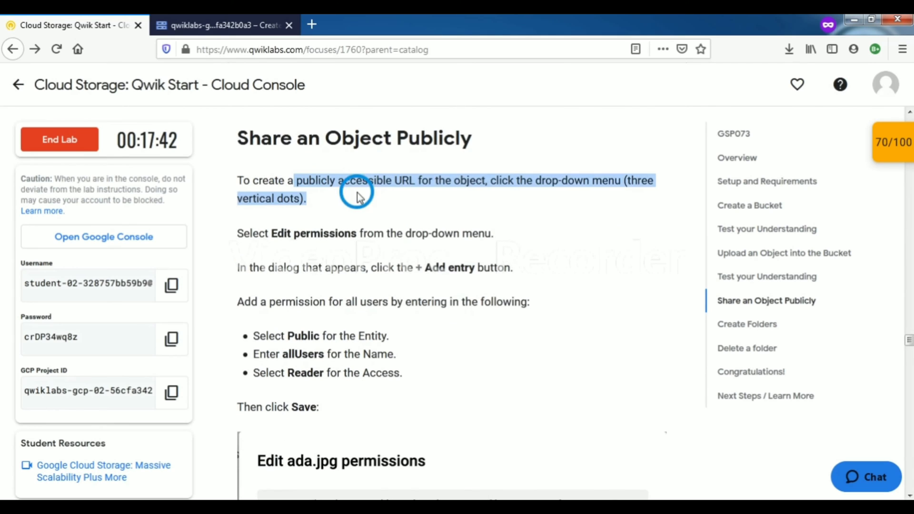
pyautogui.moveTo(237, 234); pyautogui.dragTo(442, 242)
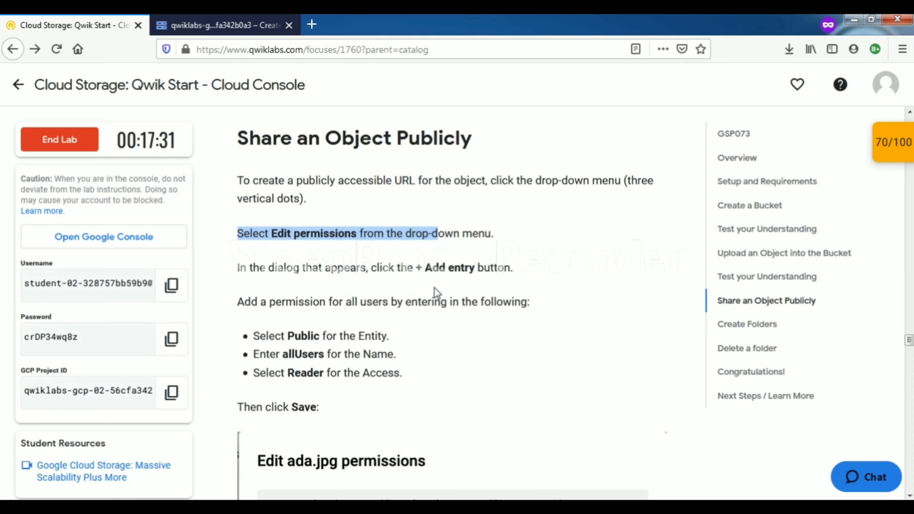
# Open the permissions of ada.jpg for editing and review the lab's values for the public entry
pyautogui.click(257, 25)
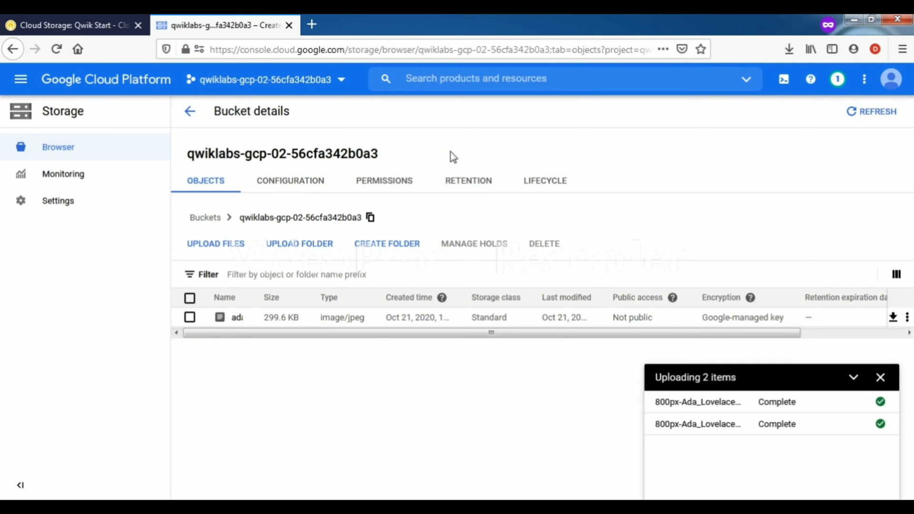
pyautogui.click(907, 318)
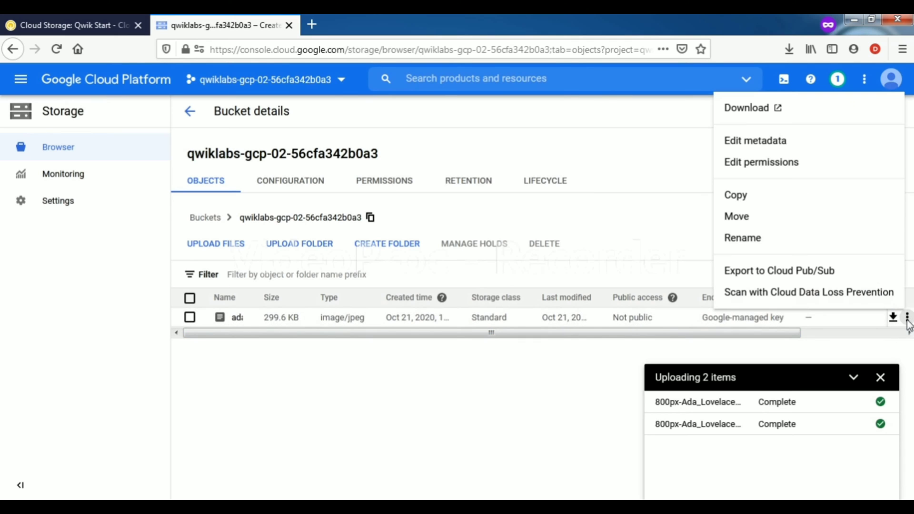
pyautogui.click(746, 160)
pyautogui.click(529, 396)
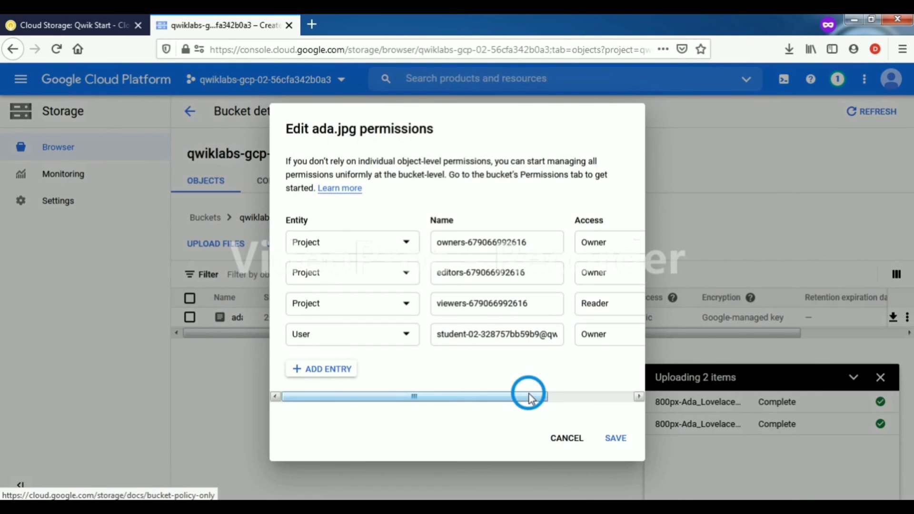
pyautogui.moveTo(528, 393); pyautogui.dragTo(472, 412)
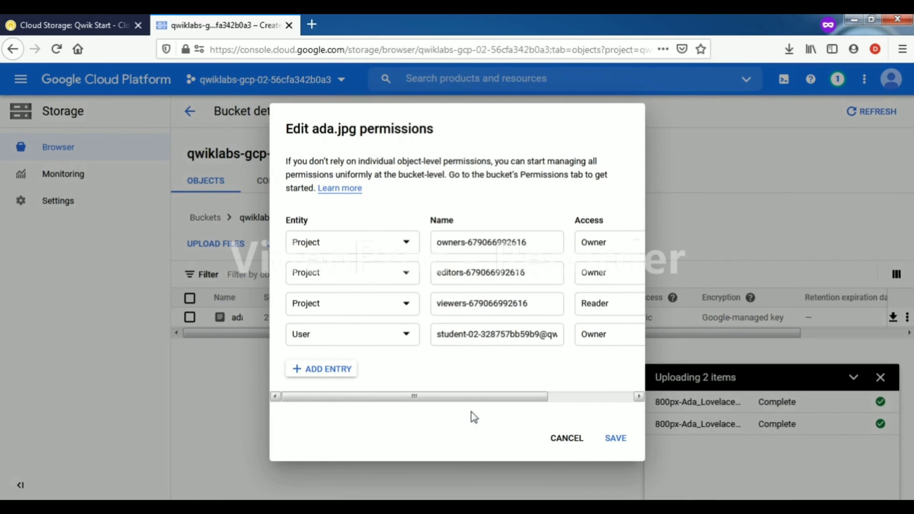
pyautogui.click(71, 25)
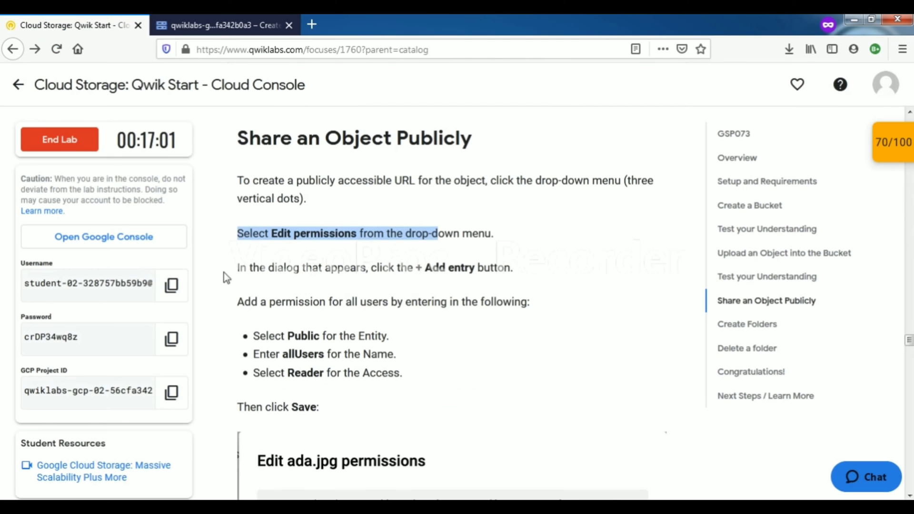
pyautogui.moveTo(249, 333); pyautogui.dragTo(390, 336)
pyautogui.hotkey('ctrl', 'Tab')
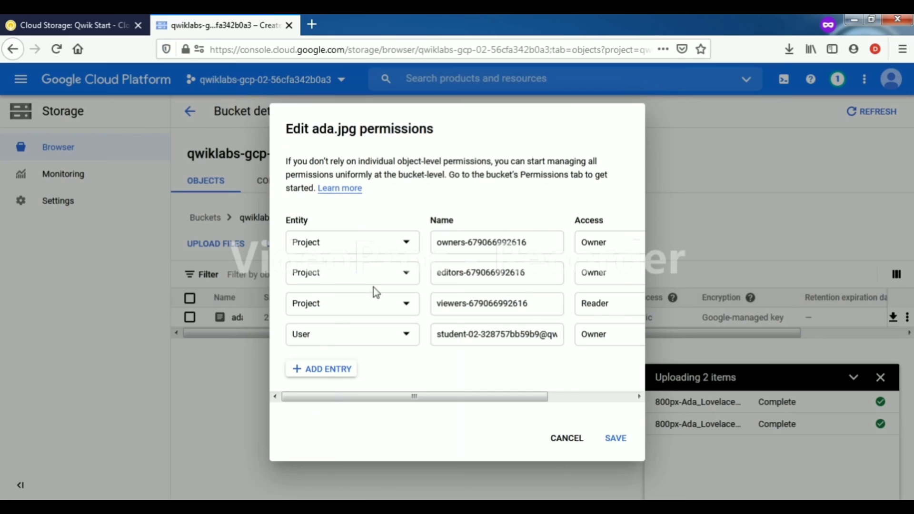
# Change the first permission entry of ada.jpg to the Public entity with the name allUsers
pyautogui.click(597, 248)
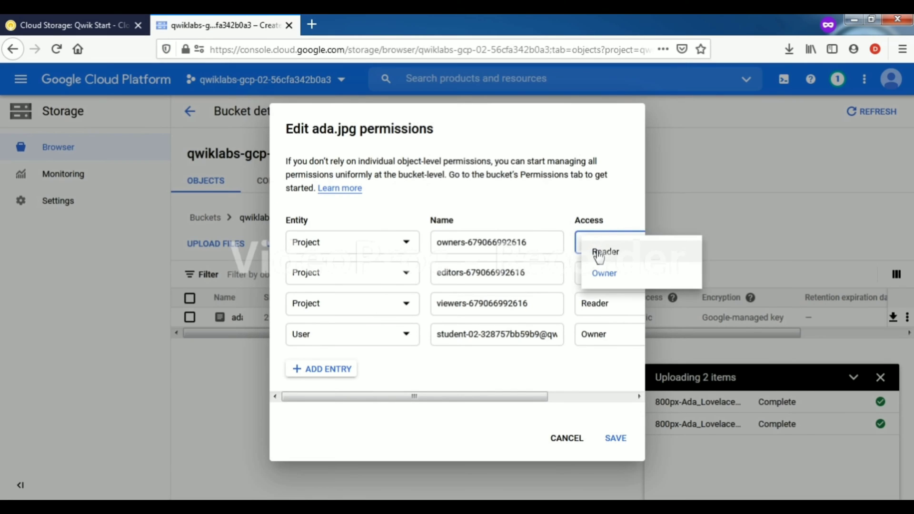
pyautogui.click(604, 274)
pyautogui.tripleClick(478, 397)
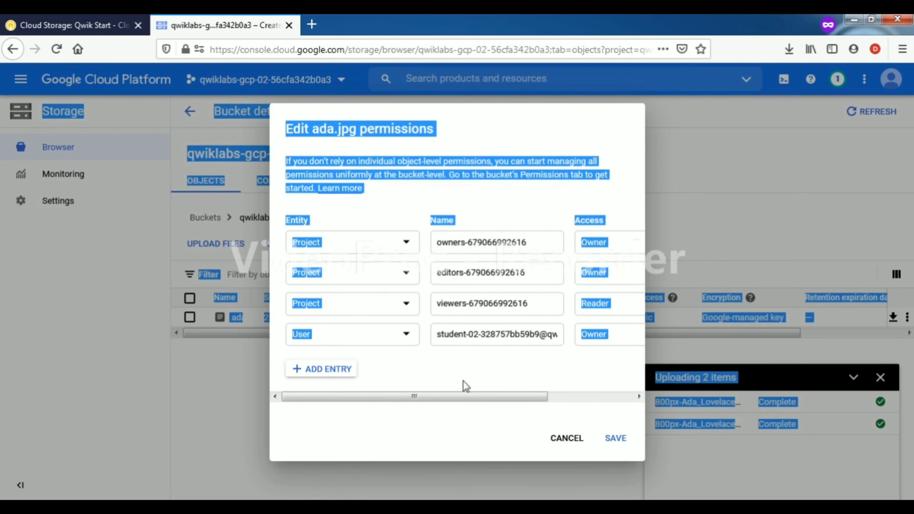
pyautogui.moveTo(467, 397); pyautogui.dragTo(479, 397)
pyautogui.click(378, 254)
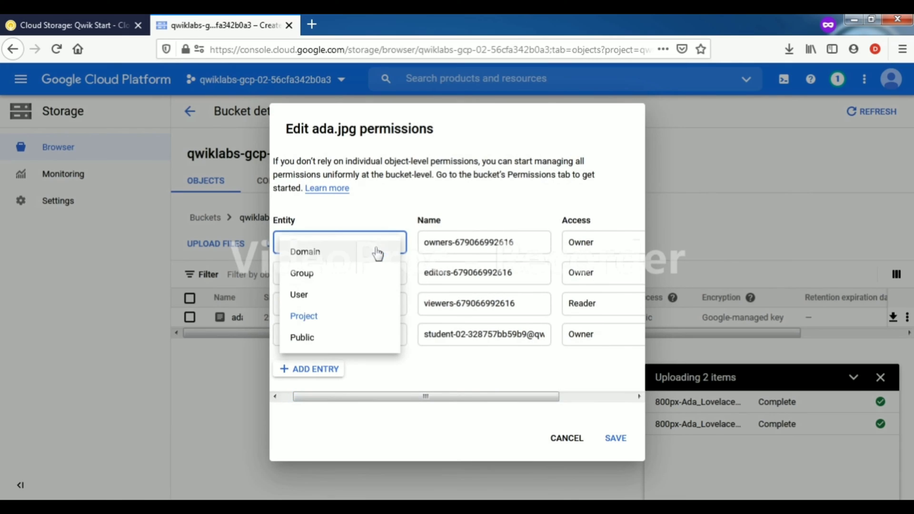
pyautogui.click(304, 337)
pyautogui.click(581, 281)
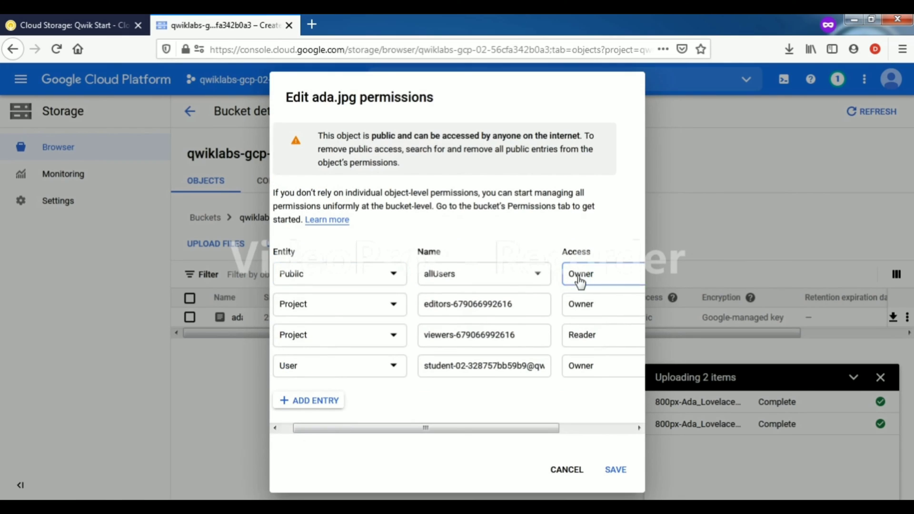
pyautogui.click(508, 267)
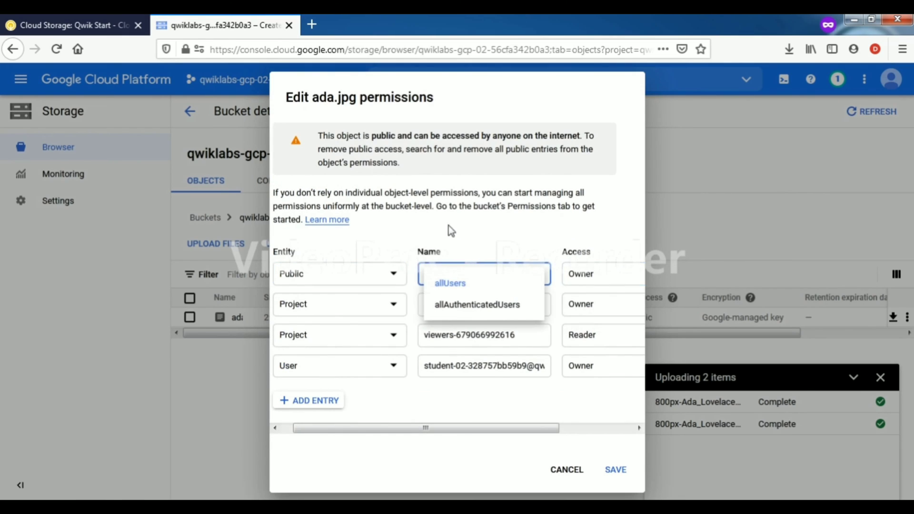
pyautogui.click(448, 226)
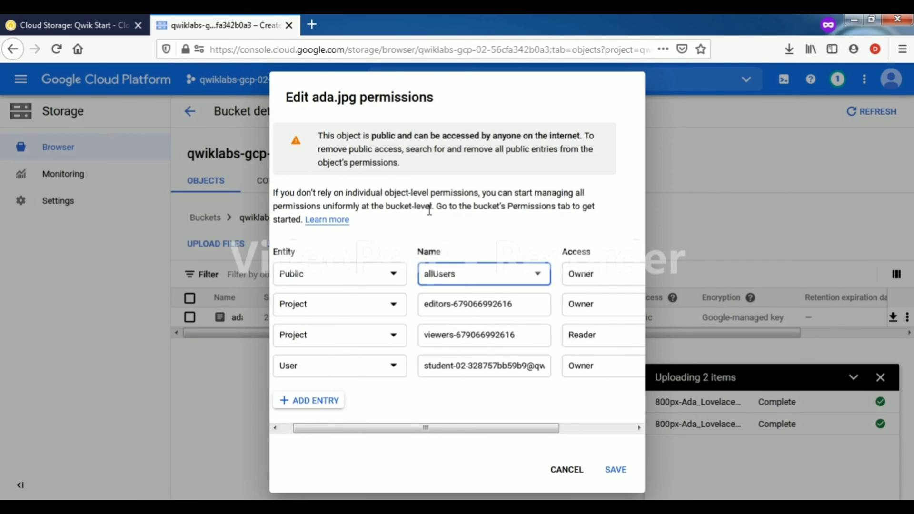
pyautogui.click(361, 306)
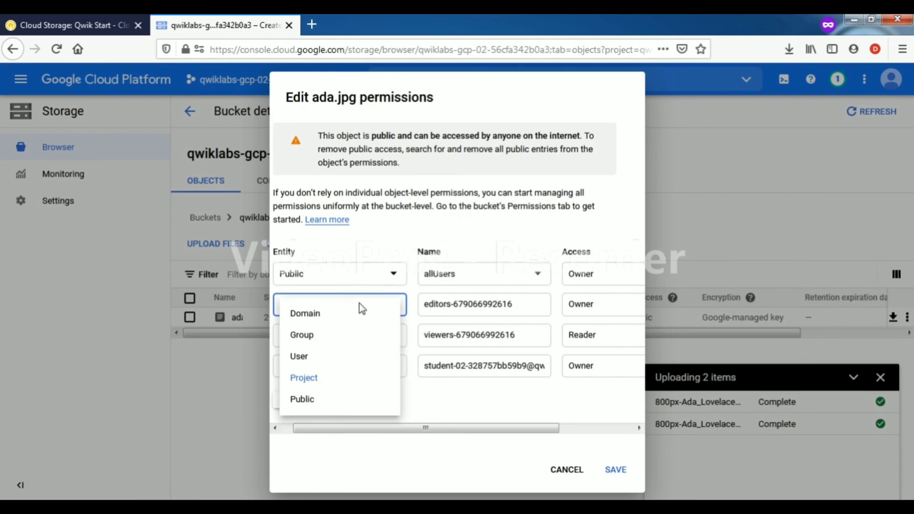
pyautogui.click(355, 294)
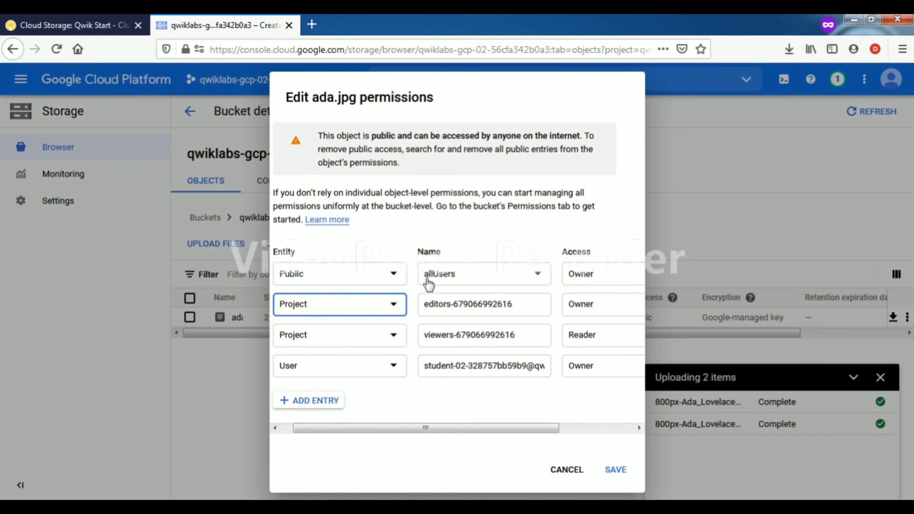
# Recheck the name required by the lab and set the allUsers entry's access to Reader
pyautogui.click(72, 25)
pyautogui.doubleClick(312, 352)
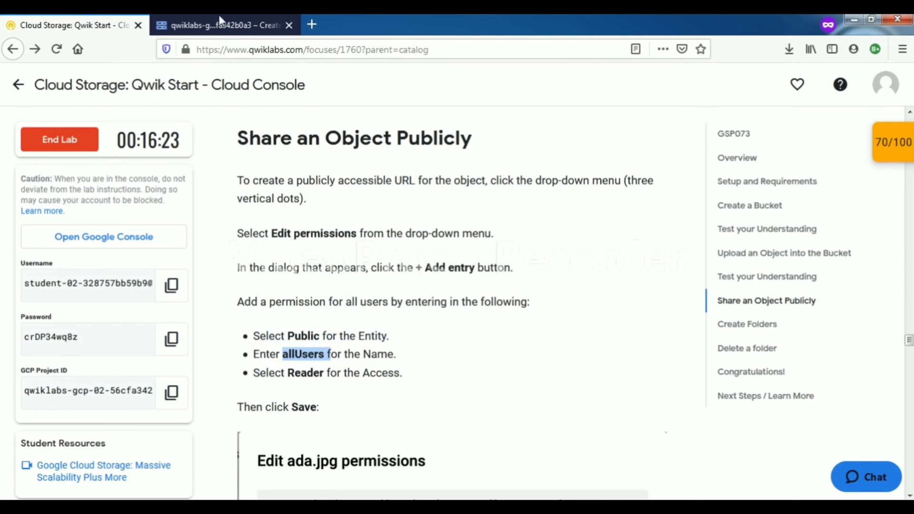
pyautogui.click(220, 22)
pyautogui.click(581, 275)
pyautogui.click(580, 285)
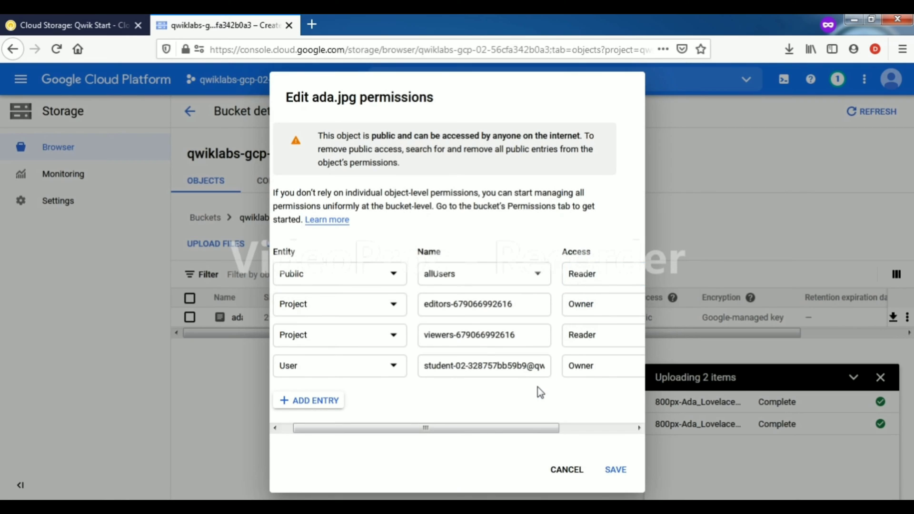
# Revert the first permission entry's entity to Project and its access to Owner
pyautogui.click(365, 277)
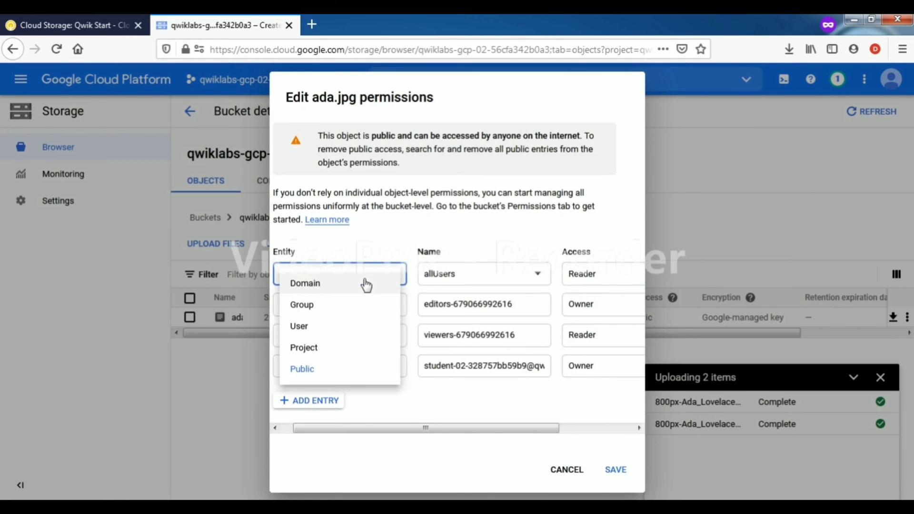
pyautogui.click(86, 25)
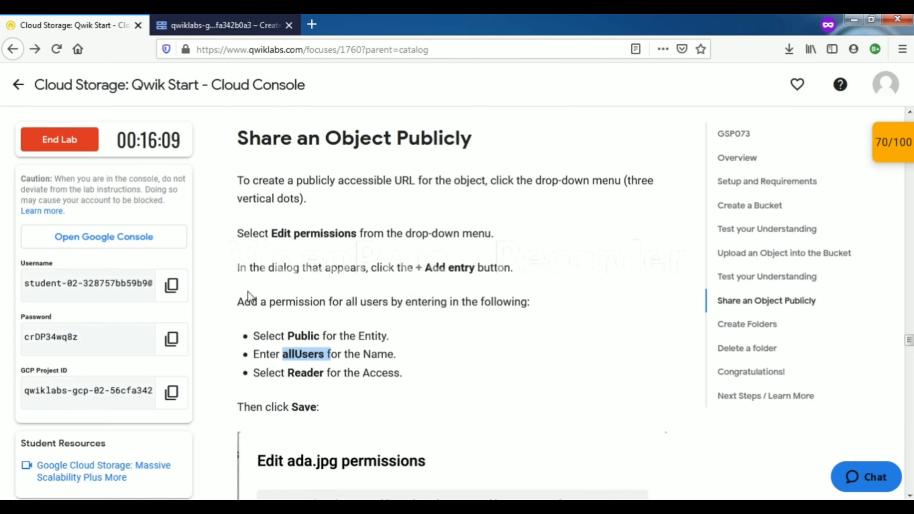
pyautogui.click(225, 25)
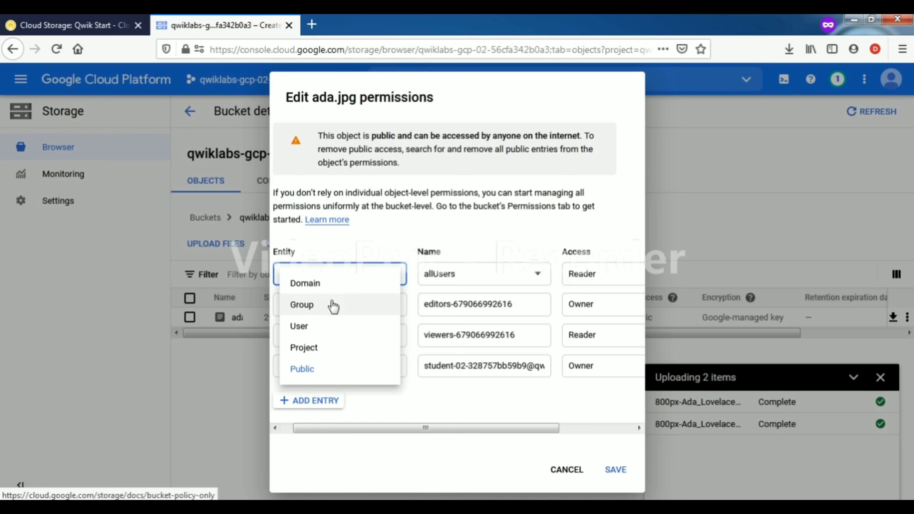
pyautogui.click(328, 349)
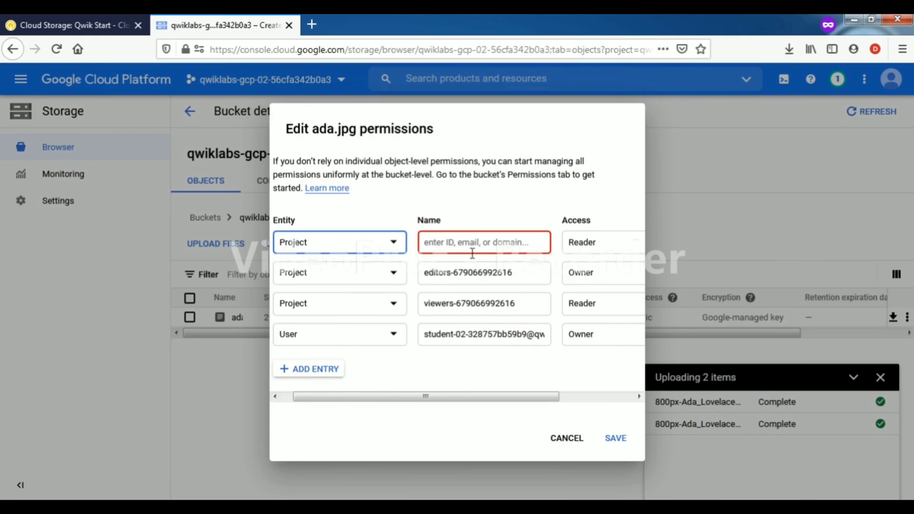
pyautogui.click(578, 249)
pyautogui.click(582, 275)
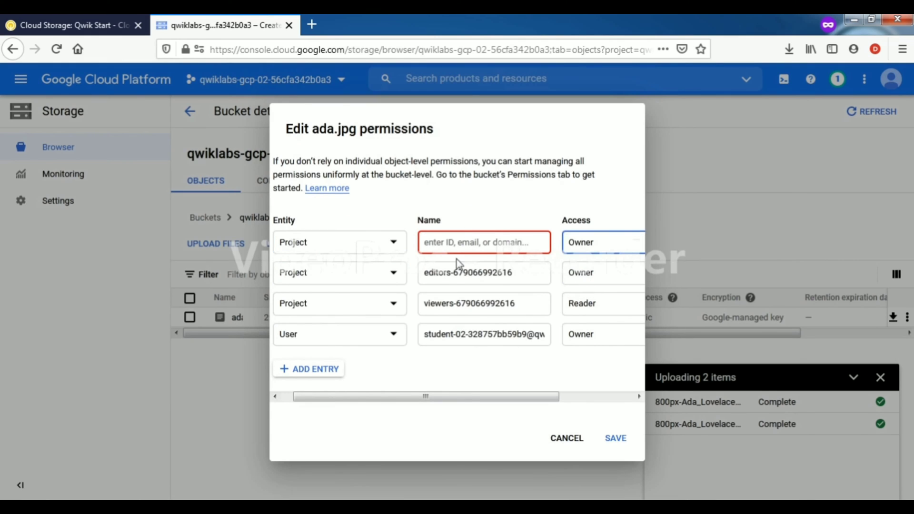
pyautogui.click(372, 248)
pyautogui.click(338, 315)
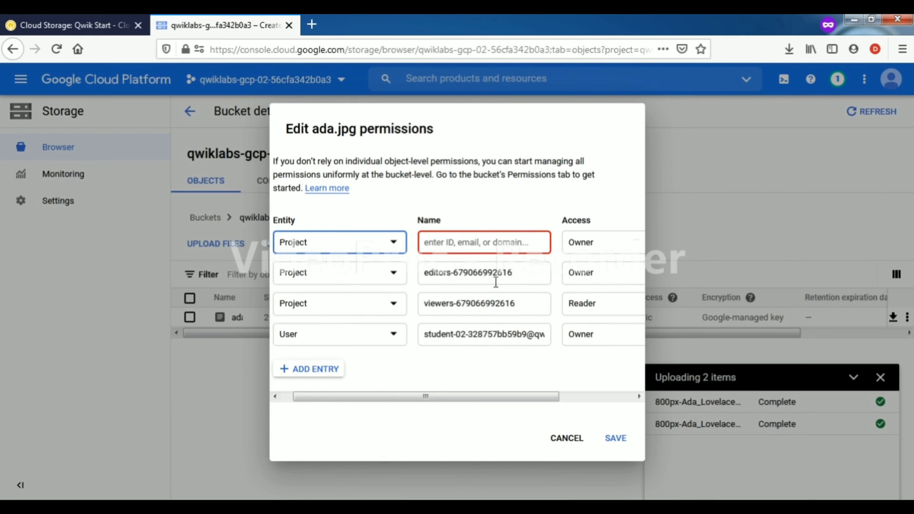
# Fill the empty name of the first Project permission entry with the editors name copied from the second entry
pyautogui.moveTo(517, 272); pyautogui.dragTo(419, 272)
pyautogui.hotkey('ctrl', 'c')
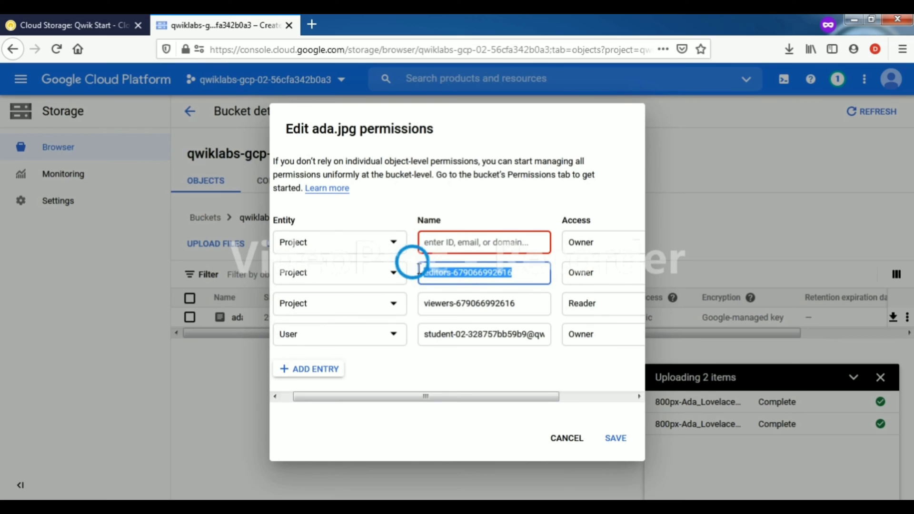
pyautogui.click(441, 246)
pyautogui.hotkey('ctrl', 'v')
# Add a Public permission entry for allUsers with Reader access to ada.jpg and save the permissions
pyautogui.click(314, 371)
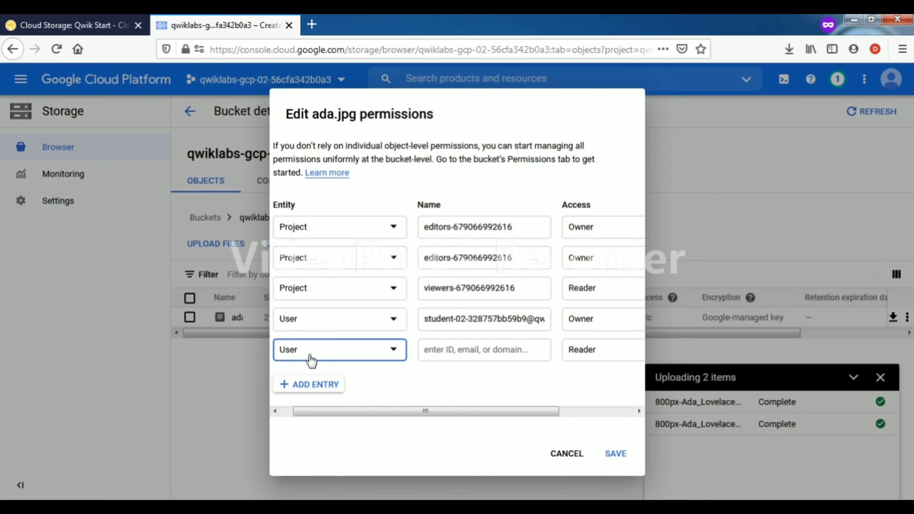
pyautogui.click(312, 361)
pyautogui.click(302, 443)
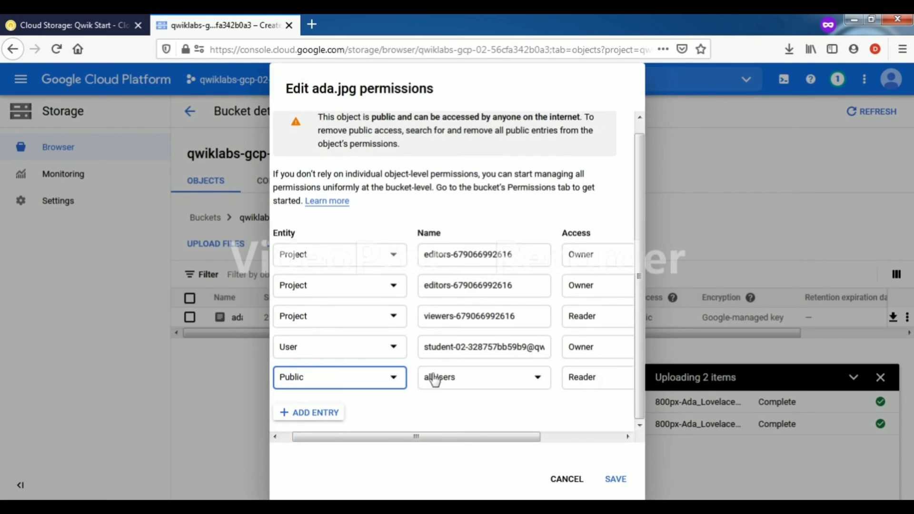
pyautogui.click(577, 381)
pyautogui.click(576, 382)
pyautogui.click(616, 484)
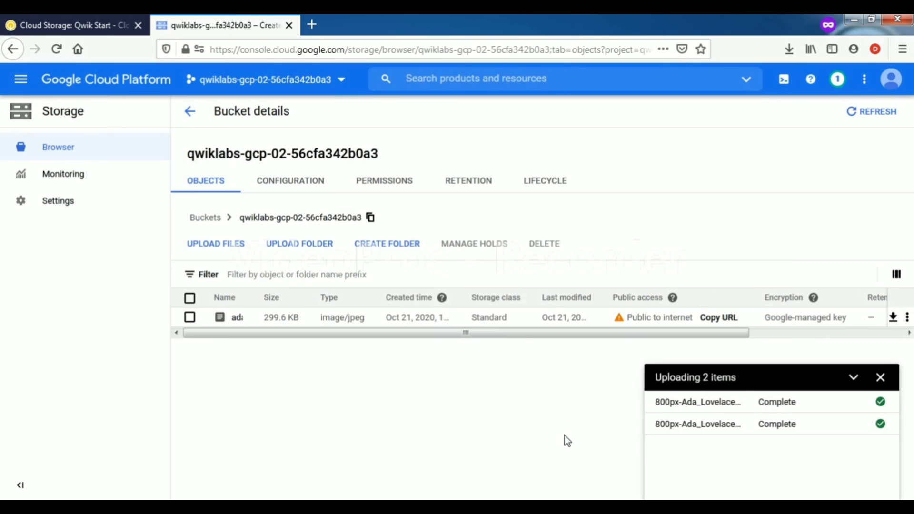
# Go back to the lab instructions and check the progress of the task of sharing ada.jpg publicly
pyautogui.click(95, 26)
pyautogui.click(209, 286)
pyautogui.scroll(-10, 209, 286)
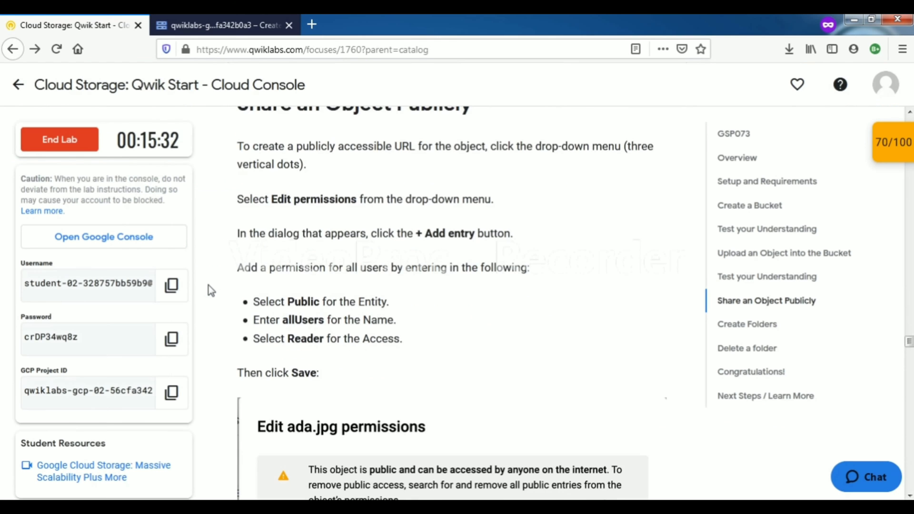
pyautogui.scroll(-2, 212, 288)
pyautogui.click(355, 383)
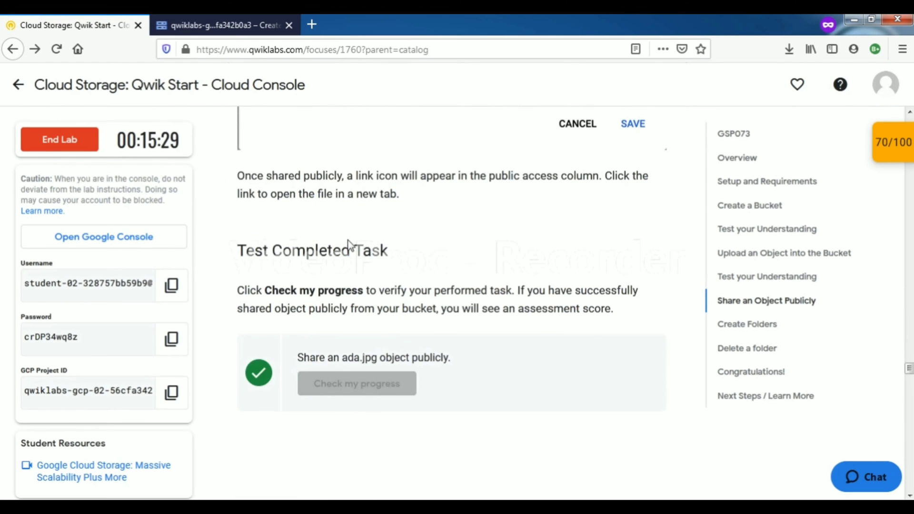
# Consult the lab's Create Folders section and create a folder named folder1 in the bucket
pyautogui.scroll(-4, 351, 246)
pyautogui.scroll(-10, 351, 246)
pyautogui.scroll(3, 349, 245)
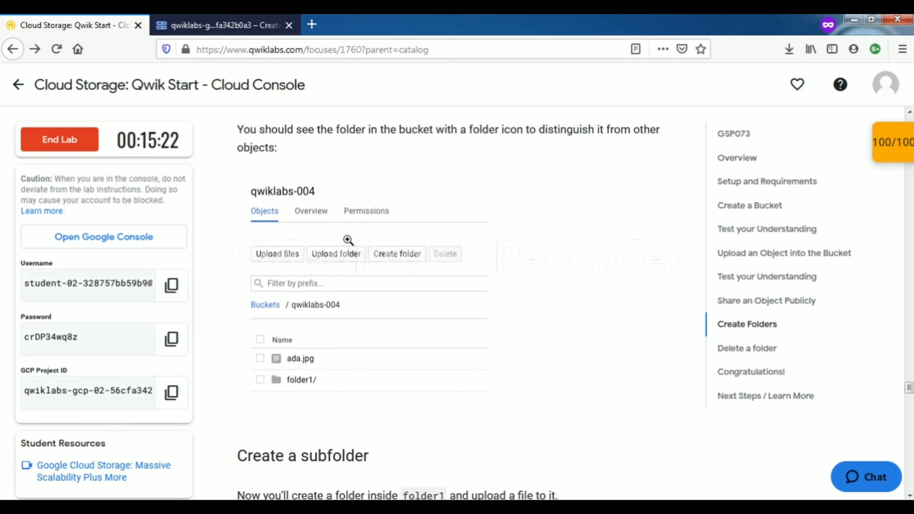
pyautogui.scroll(3, 348, 241)
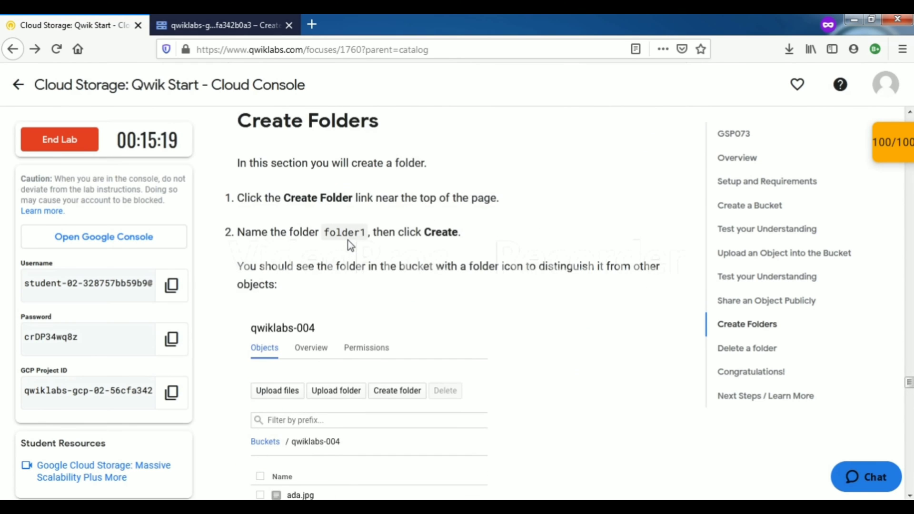
pyautogui.scroll(-2, 351, 246)
pyautogui.scroll(2, 351, 245)
pyautogui.hotkey('ctrl', 'Tab')
pyautogui.click(407, 245)
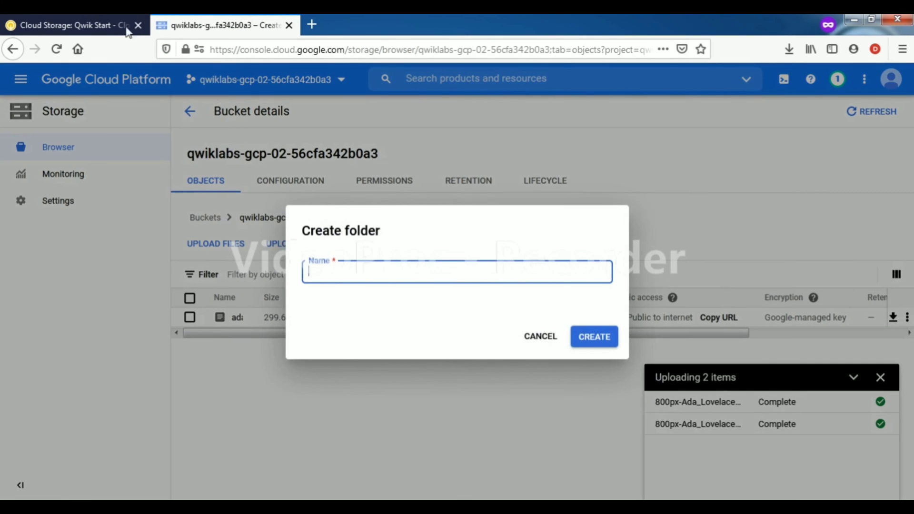
pyautogui.click(124, 27)
pyautogui.doubleClick(365, 232)
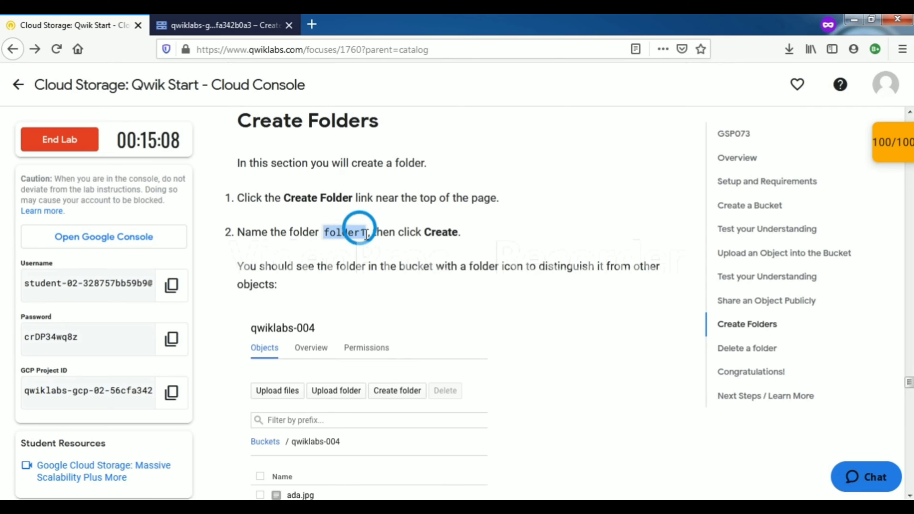
pyautogui.hotkey('ctrl', 'c')
pyautogui.hotkey('ctrl', 'Tab')
pyautogui.hotkey('ctrl', 'v')
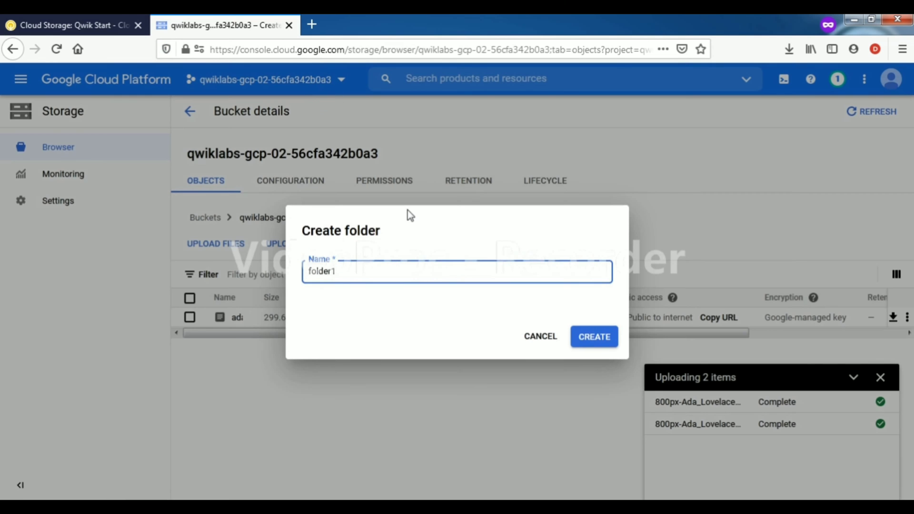
pyautogui.click(596, 342)
# Check the lab's subfolder instructions and open folder1 in the bucket
pyautogui.hotkey('ctrl', 'Tab')
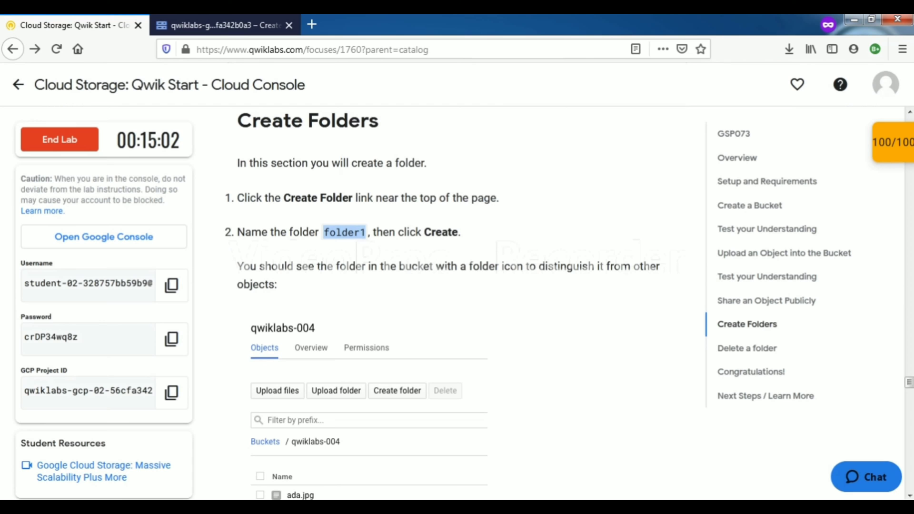
pyautogui.scroll(-8, 382, 242)
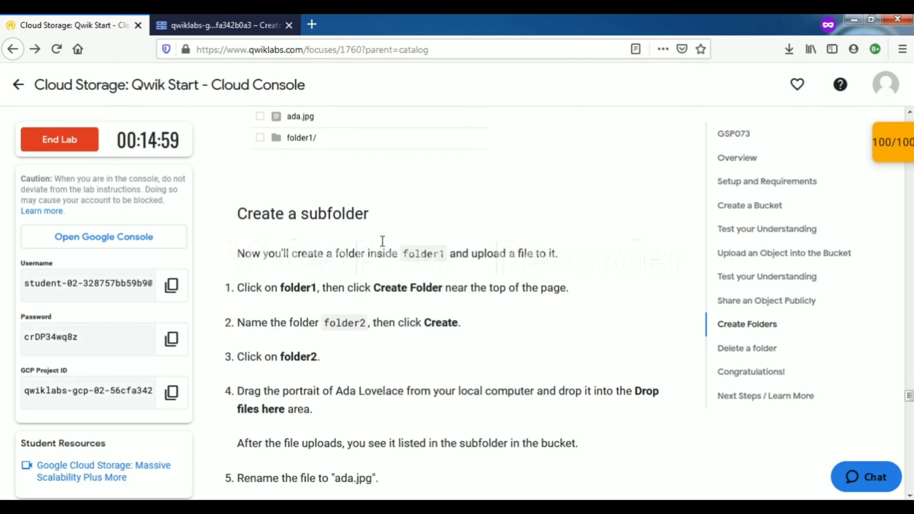
pyautogui.scroll(-1, 385, 247)
pyautogui.hotkey('ctrl', 'Tab')
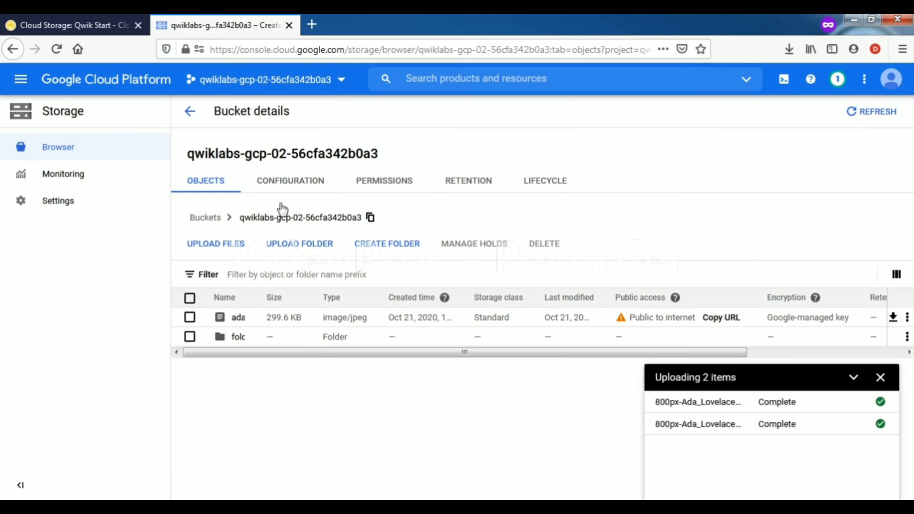
pyautogui.click(234, 337)
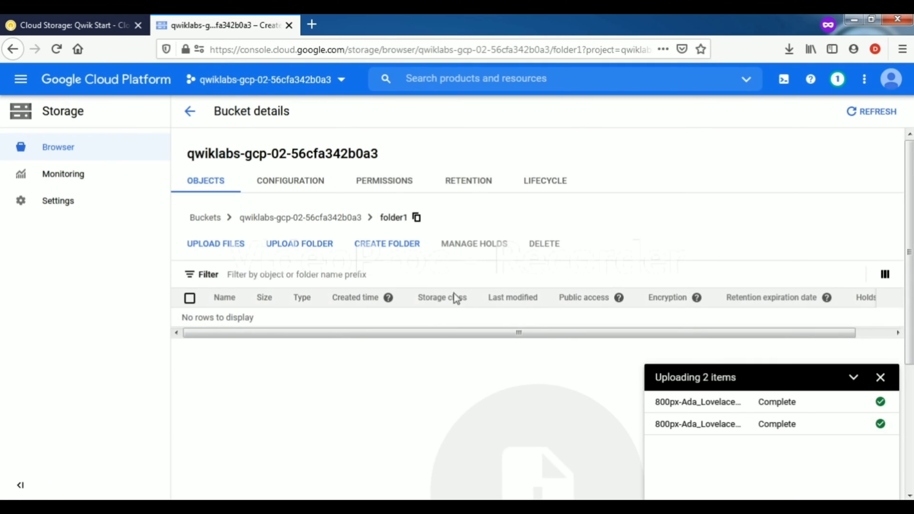
# Create a subfolder inside folder1 with the name folder2 copied from the lab instructions
pyautogui.click(403, 243)
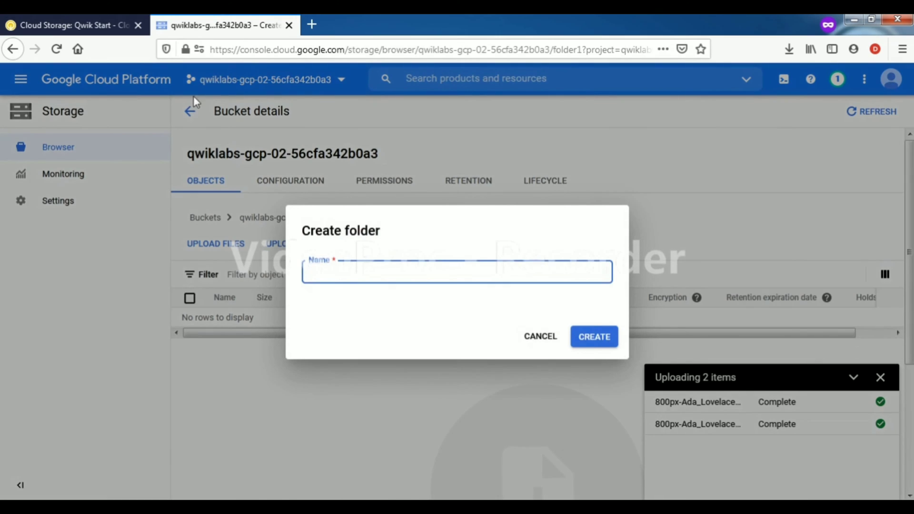
pyautogui.hotkey('ctrl', 'Tab')
pyautogui.moveTo(323, 260); pyautogui.dragTo(358, 257)
pyautogui.hotkey('ctrl', 'c')
pyautogui.hotkey('ctrl', 'Tab')
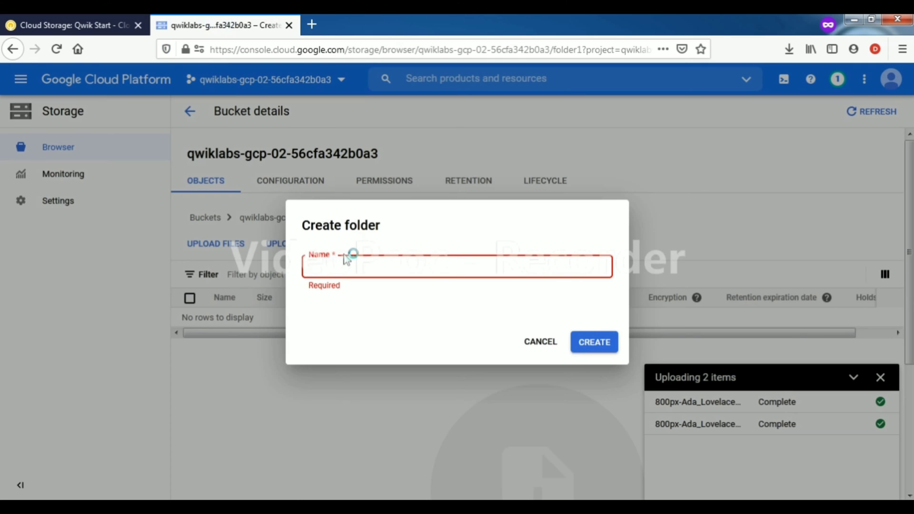
pyautogui.hotkey('ctrl', 'v')
pyautogui.click(586, 336)
# Read the lab's next subfolder instructions and open folder2 inside folder1
pyautogui.hotkey('ctrl', 'Tab')
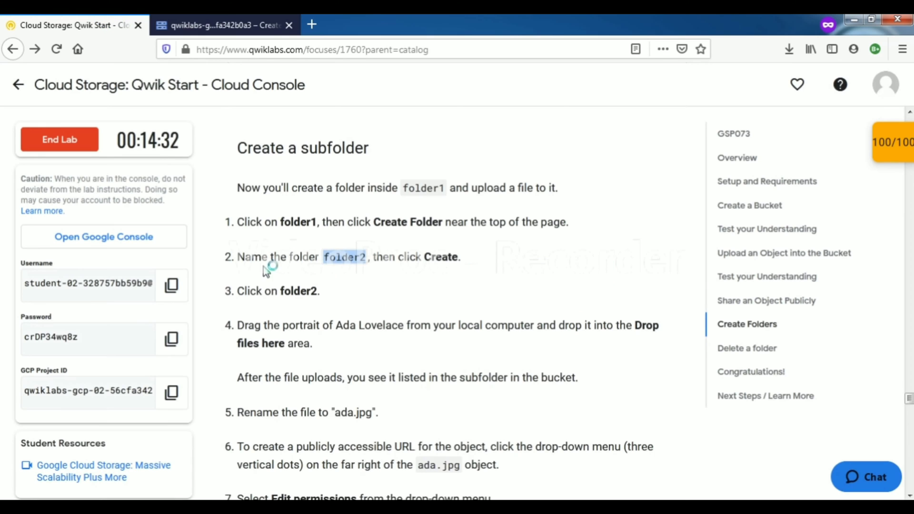
pyautogui.click(259, 281)
pyautogui.scroll(-2, 254, 281)
pyautogui.scroll(-1, 254, 281)
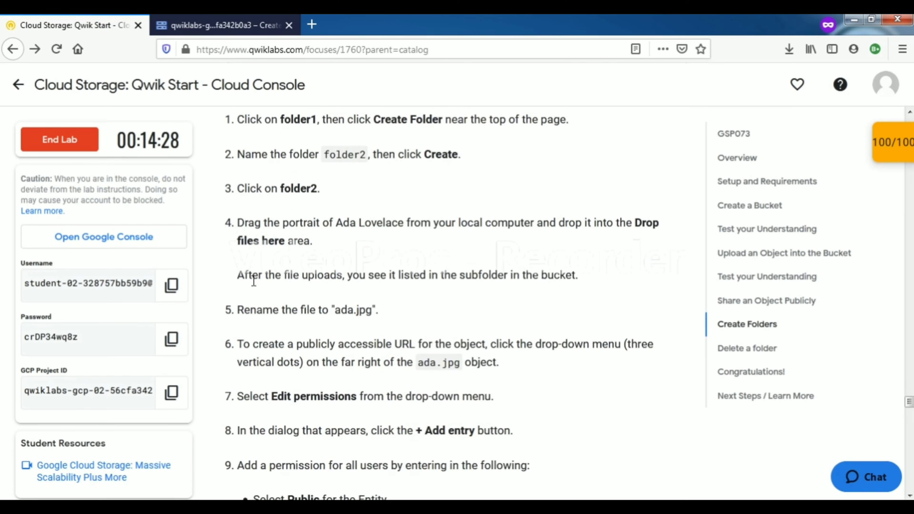
pyautogui.click(224, 24)
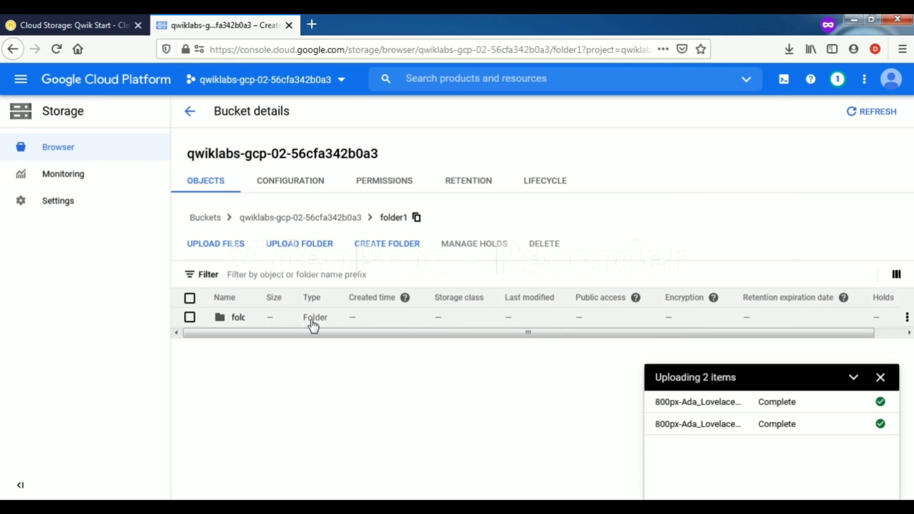
pyautogui.click(233, 317)
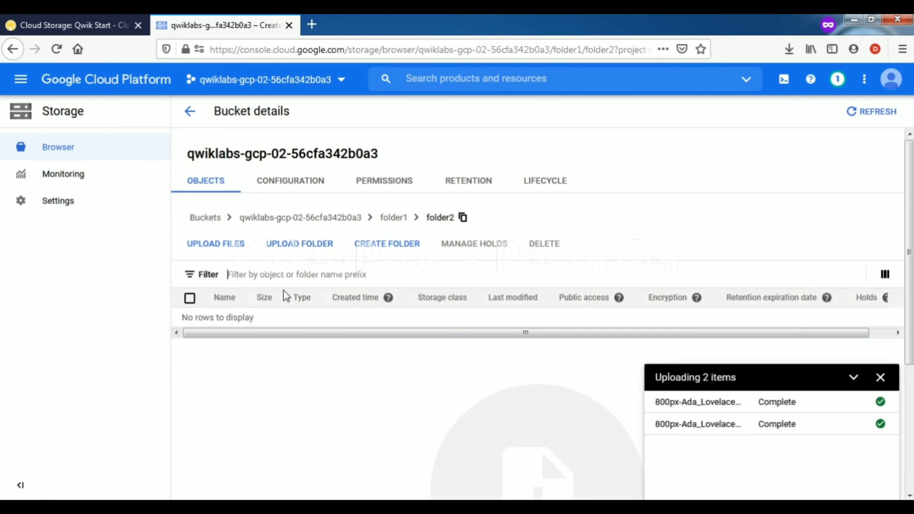
# Upload the downloaded 800px-Ada_Lovelace_portrait.jpg into folder2
pyautogui.hotkey('ctrl', 'Tab')
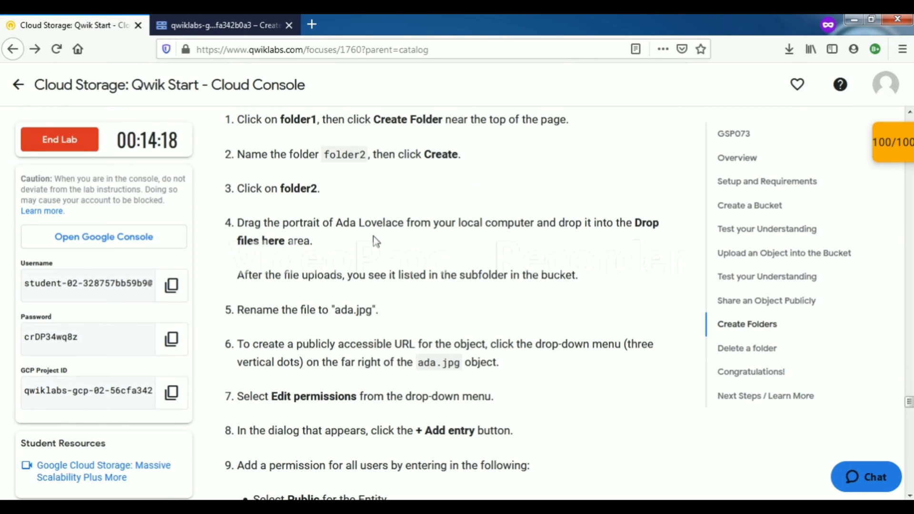
pyautogui.hotkey('ctrl', 'Tab')
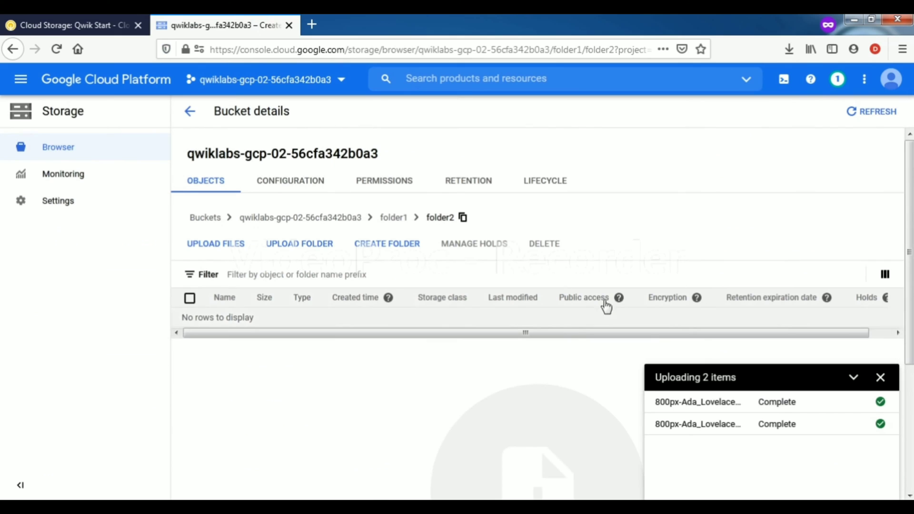
pyautogui.click(789, 49)
pyautogui.moveTo(615, 83); pyautogui.dragTo(556, 447)
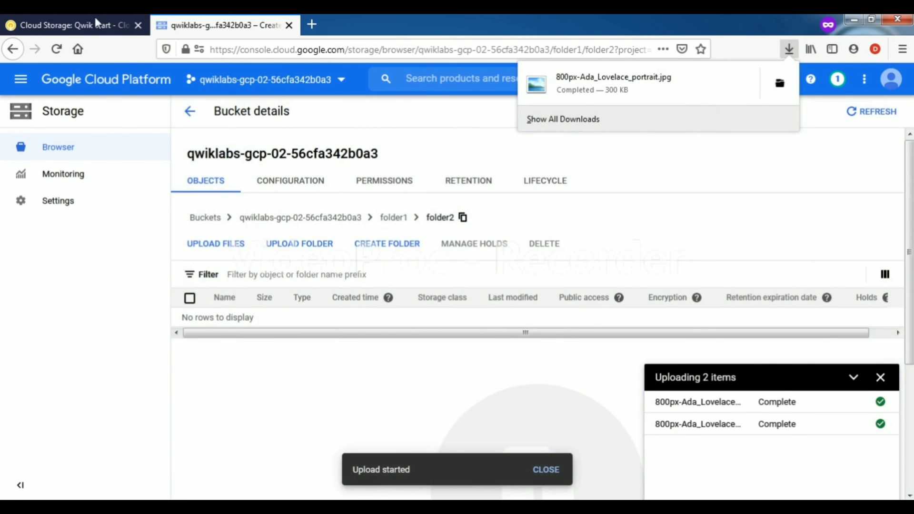
# Rename the uploaded portrait in folder2 to ada.jpg, using the name copied from the lab instructions
pyautogui.click(96, 20)
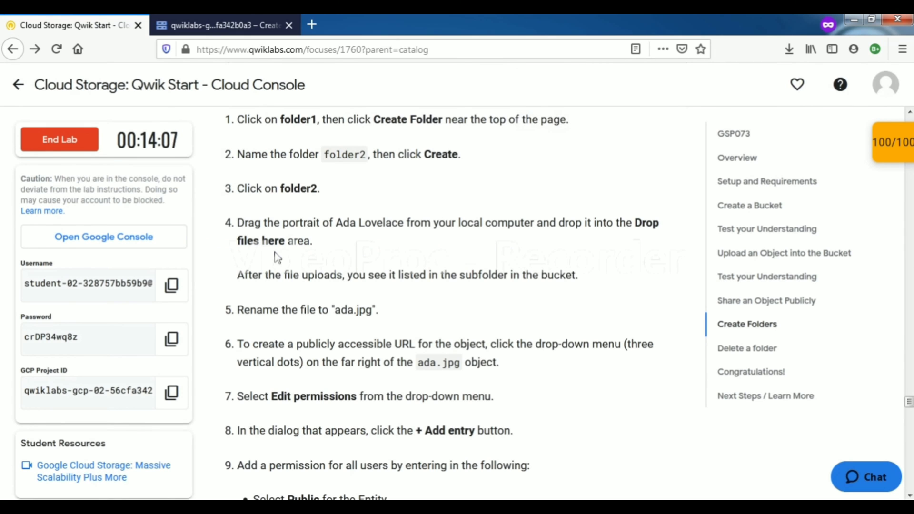
pyautogui.scroll(-3, 279, 258)
pyautogui.moveTo(333, 241); pyautogui.dragTo(375, 242)
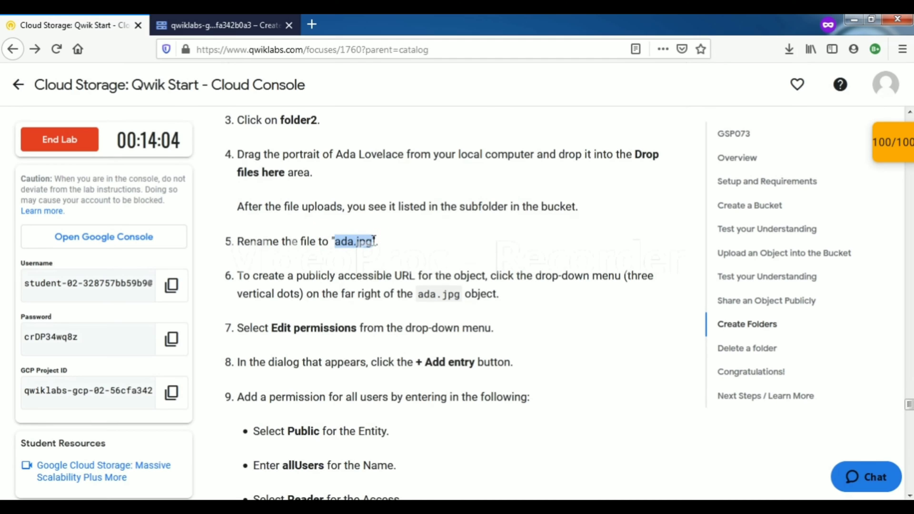
pyautogui.click(224, 25)
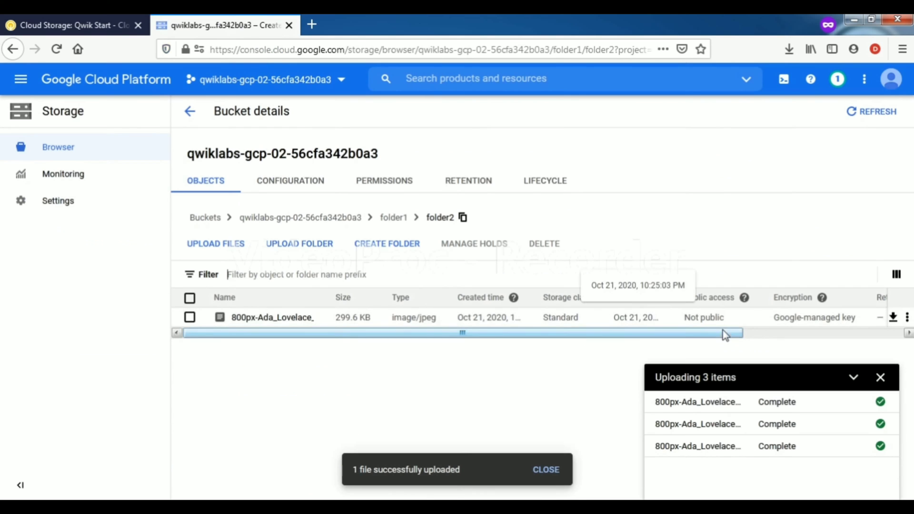
pyautogui.click(908, 319)
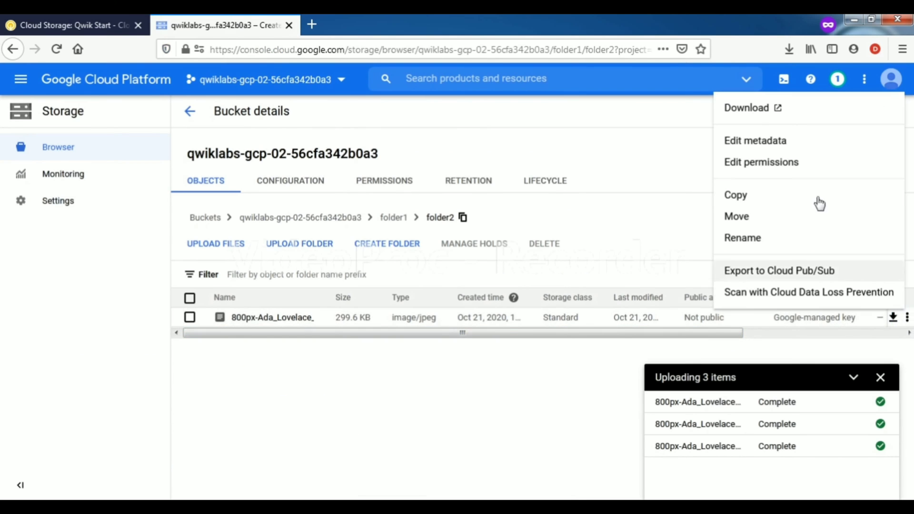
pyautogui.click(750, 239)
pyautogui.click(527, 267)
pyautogui.hotkey('ctrl', 'a')
pyautogui.hotkey('ctrl', 'v')
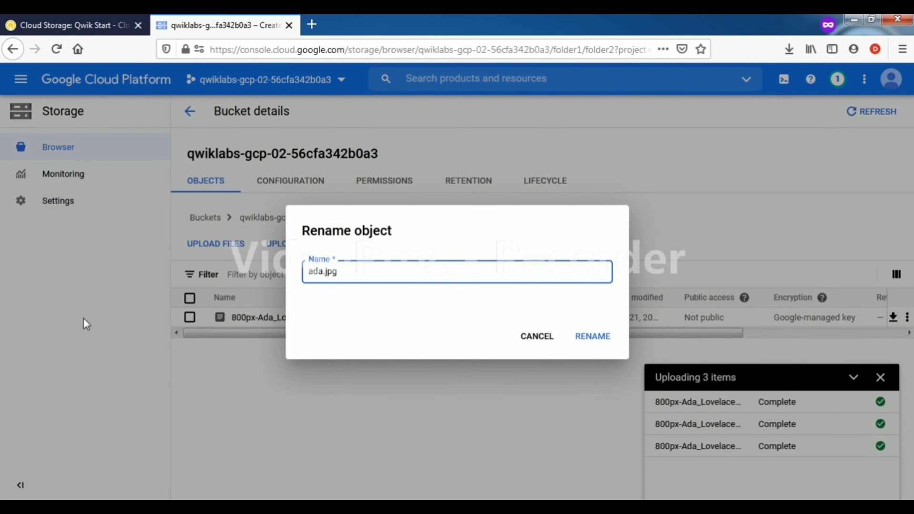
pyautogui.click(587, 336)
# Follow the lab's sharing instructions to open the permissions of ada.jpg in folder2 and add a new entry
pyautogui.click(73, 25)
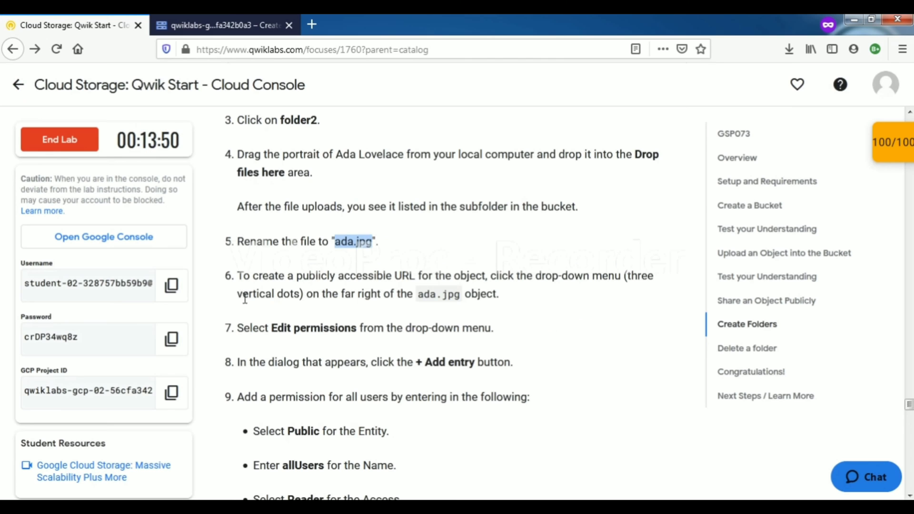
pyautogui.moveTo(240, 286); pyautogui.dragTo(245, 326)
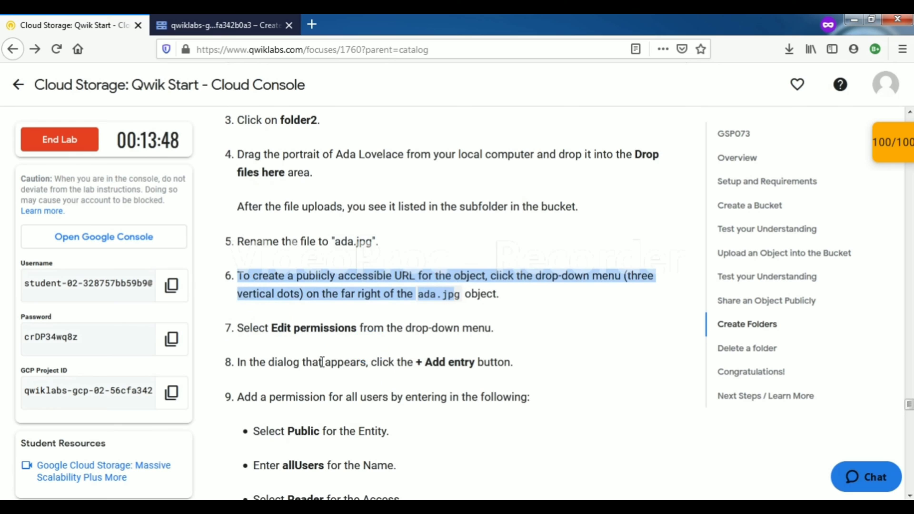
pyautogui.moveTo(260, 362); pyautogui.dragTo(440, 376)
pyautogui.click(224, 26)
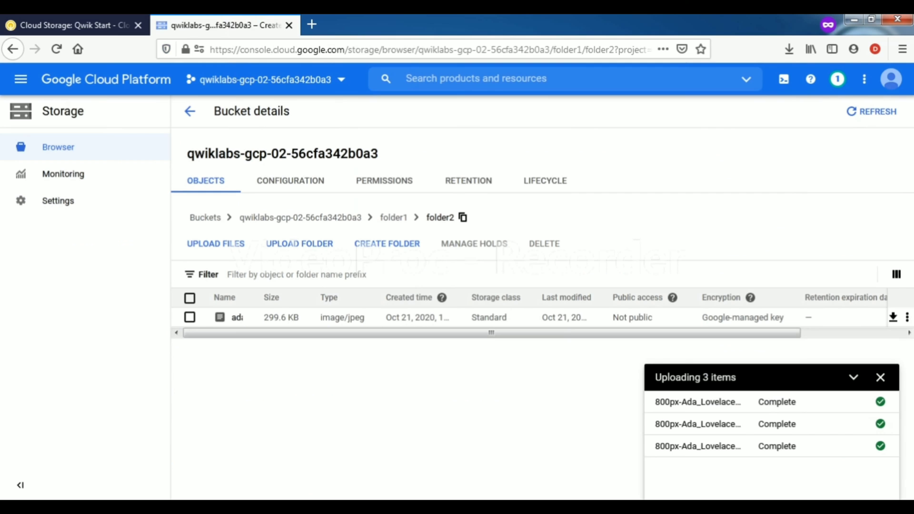
pyautogui.click(908, 317)
pyautogui.click(796, 160)
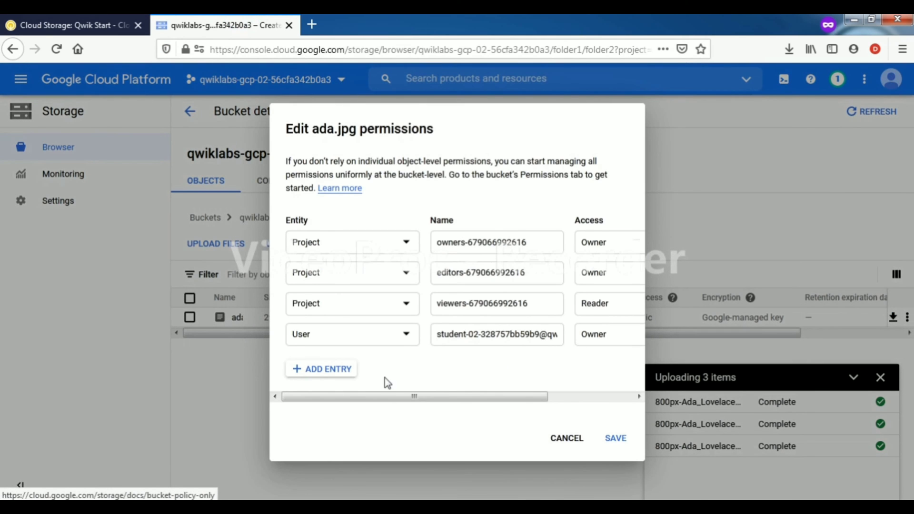
pyautogui.click(324, 369)
# Consult the lab's sharing instructions and add a Public entity entry for allUsers with Reader access to the ada.jpg permissions
pyautogui.click(80, 25)
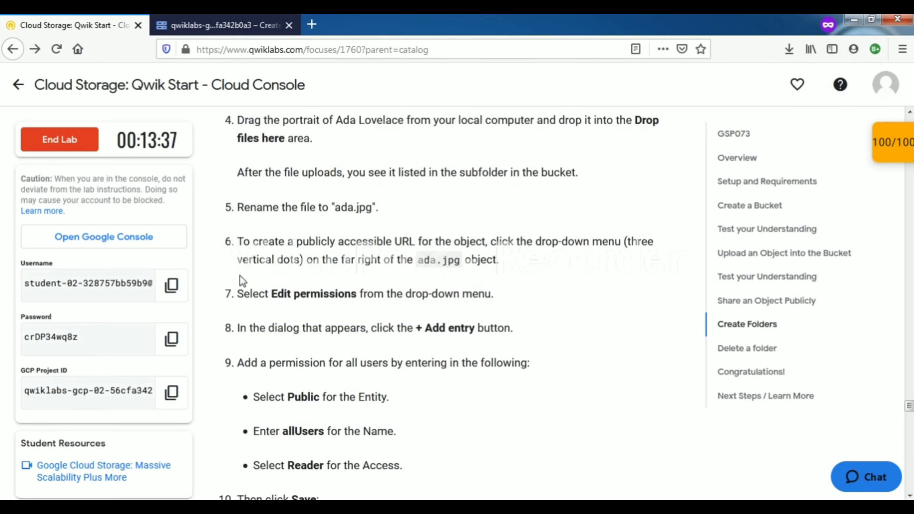
pyautogui.scroll(-5, 240, 279)
pyautogui.scroll(-5, 210, 261)
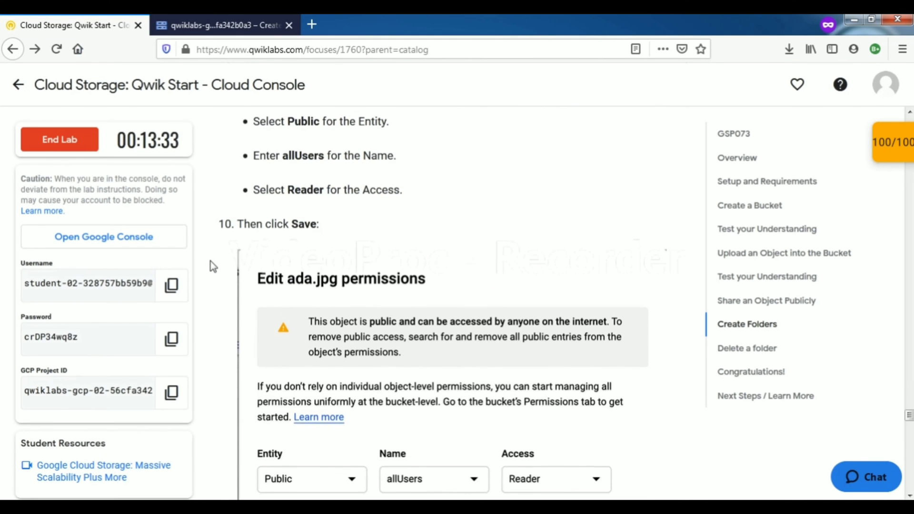
pyautogui.scroll(-10, 210, 261)
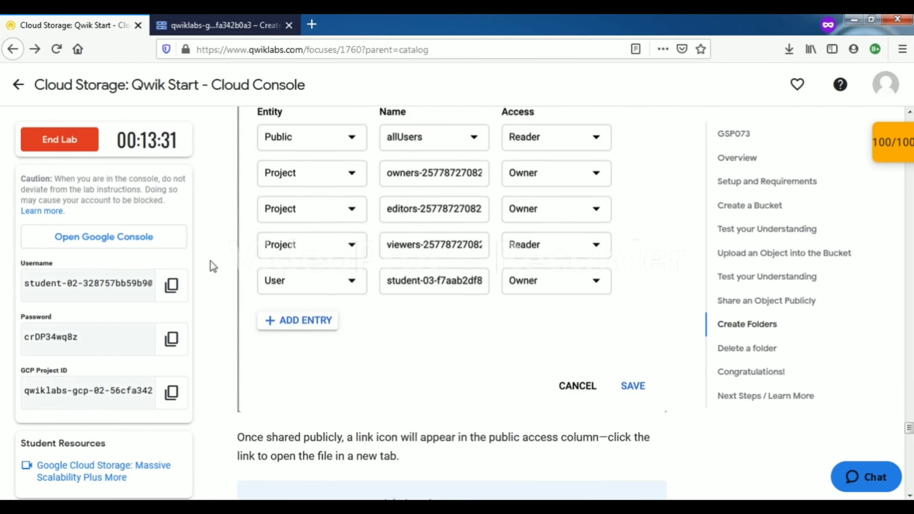
pyautogui.click(224, 25)
pyautogui.click(329, 384)
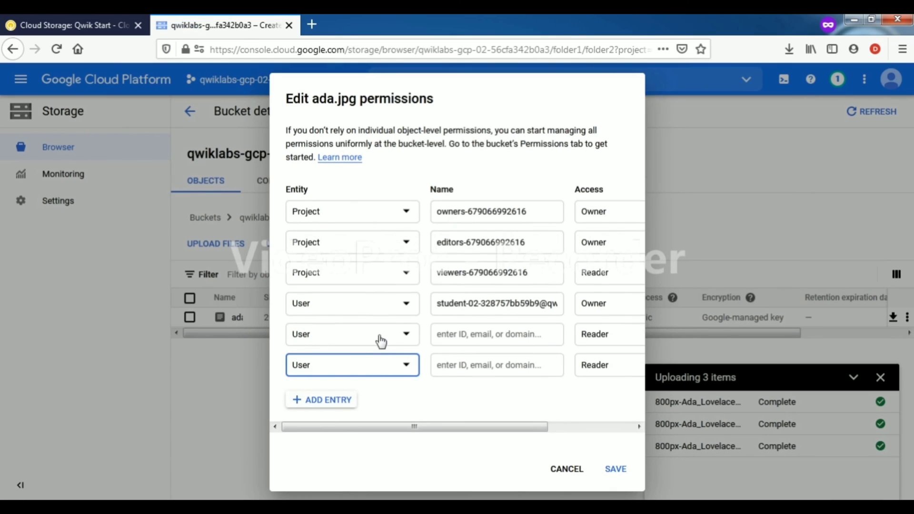
pyautogui.click(381, 364)
pyautogui.click(319, 471)
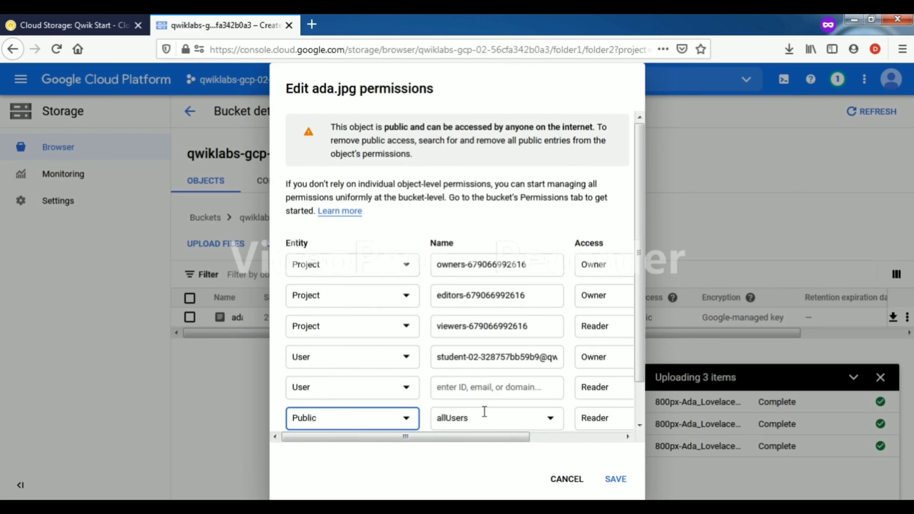
pyautogui.click(601, 420)
pyautogui.click(602, 429)
# Recheck the permission values in the lab instructions and save the edited permissions of ada.jpg in folder2
pyautogui.click(101, 26)
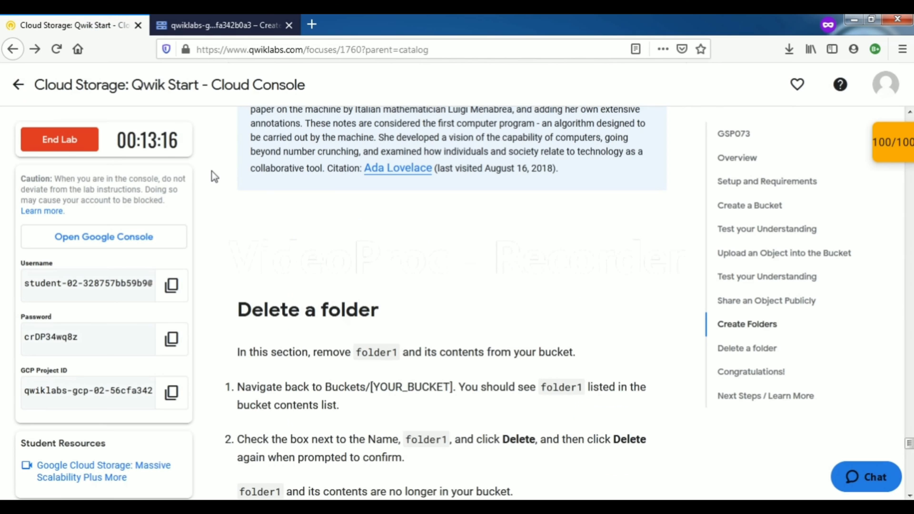
pyautogui.scroll(1, 214, 176)
pyautogui.scroll(8, 214, 176)
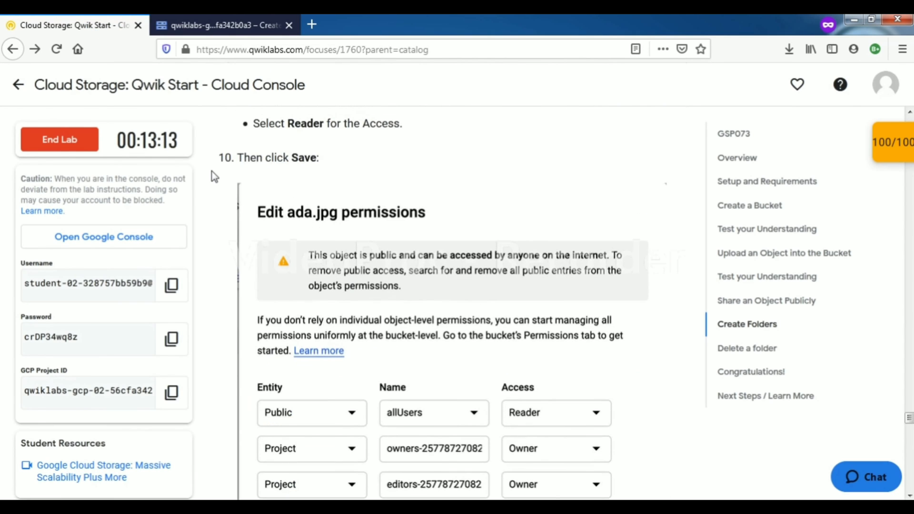
pyautogui.scroll(1, 213, 176)
pyautogui.scroll(-1, 214, 176)
pyautogui.scroll(5, 214, 177)
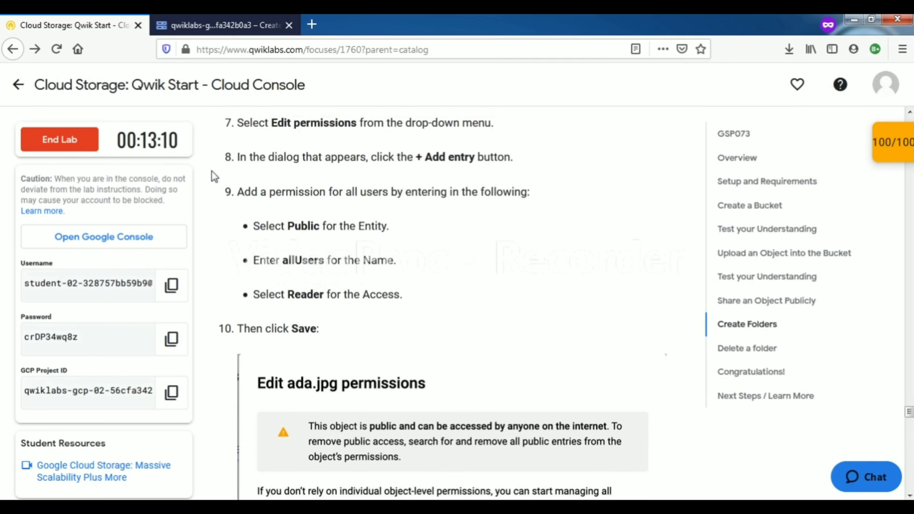
pyautogui.click(223, 26)
pyautogui.click(606, 480)
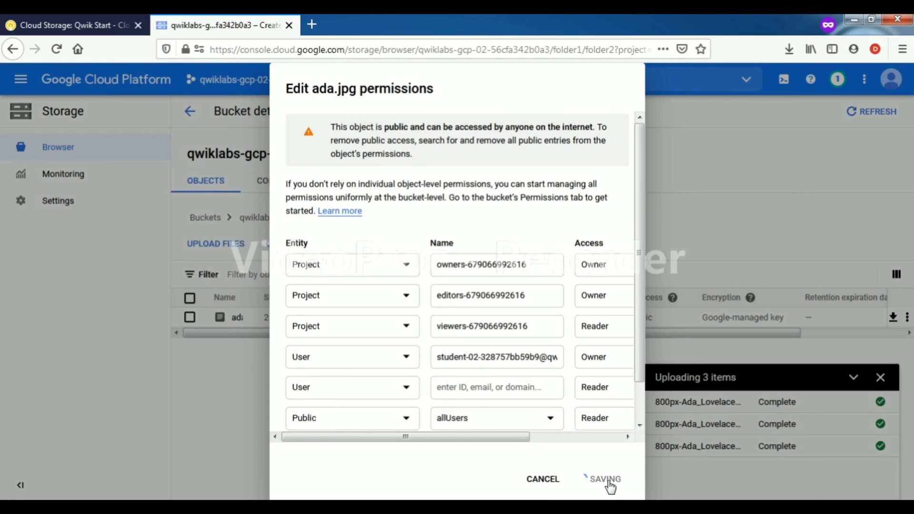
# Read the lab's "Delete a folder" instructions and return to the bucket's top-level object list
pyautogui.click(96, 19)
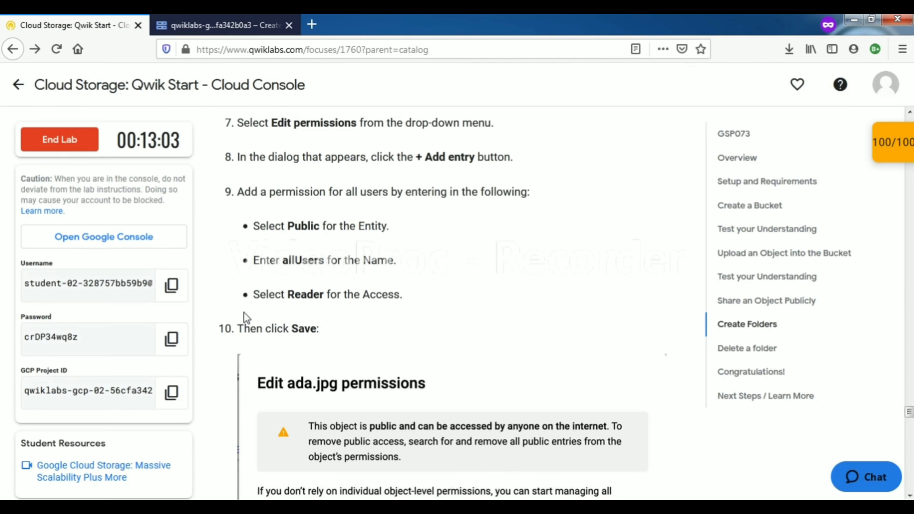
pyautogui.scroll(-12, 243, 312)
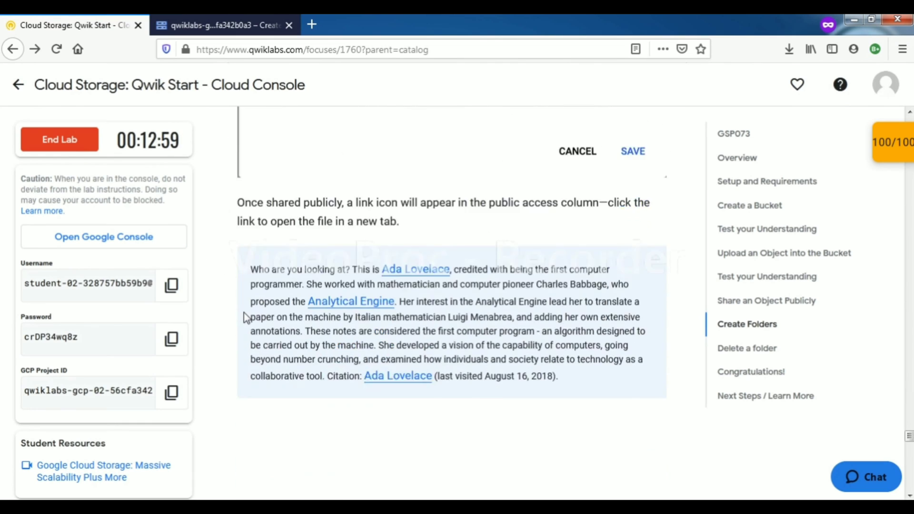
pyautogui.scroll(-5, 244, 314)
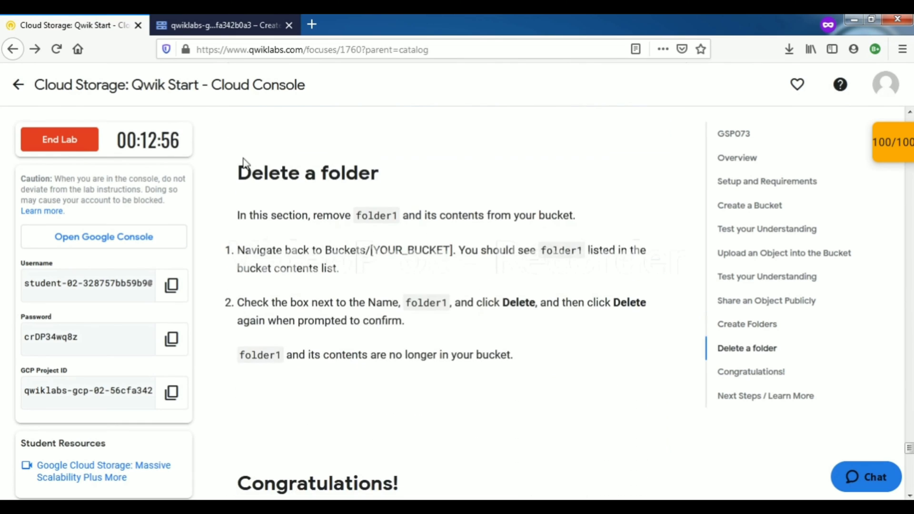
pyautogui.moveTo(240, 167); pyautogui.dragTo(390, 181)
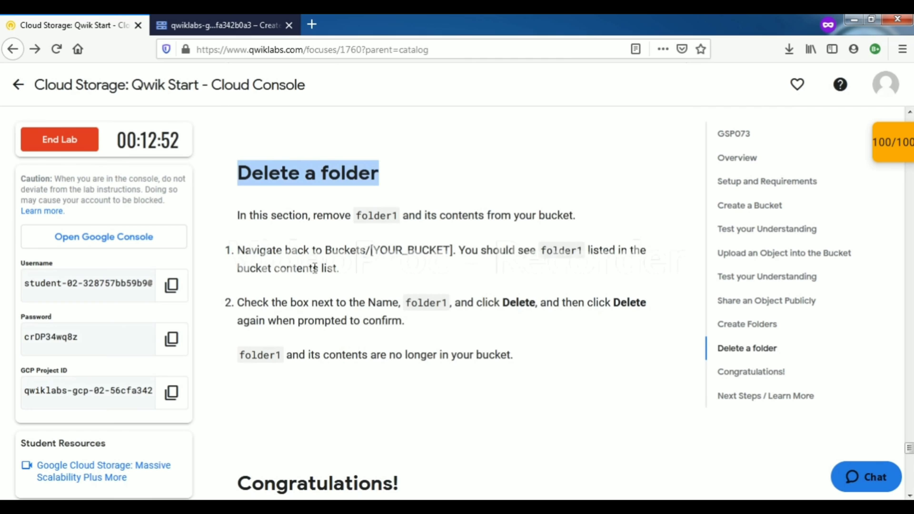
pyautogui.scroll(-3, 314, 268)
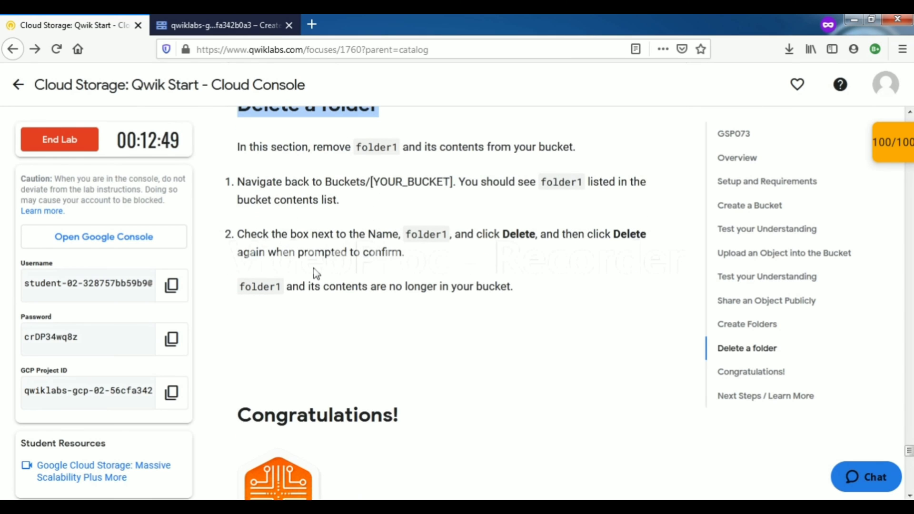
pyautogui.click(224, 25)
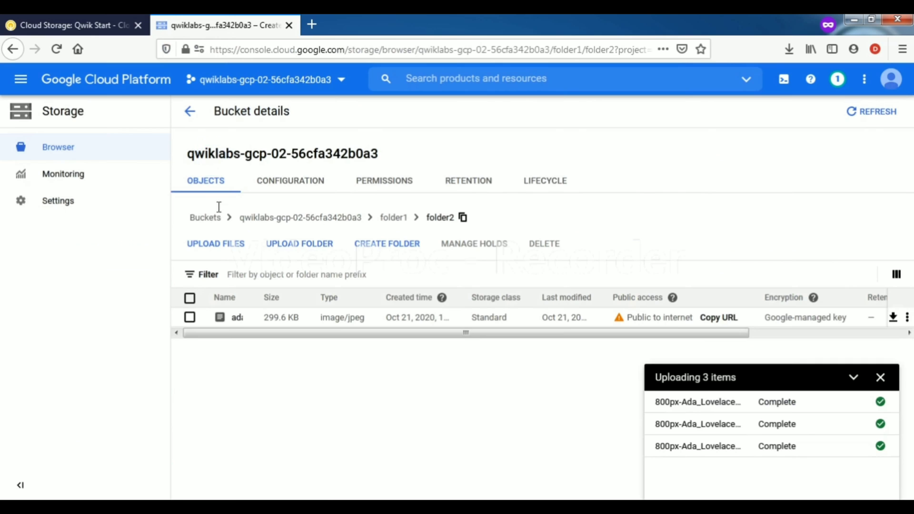
pyautogui.click(273, 220)
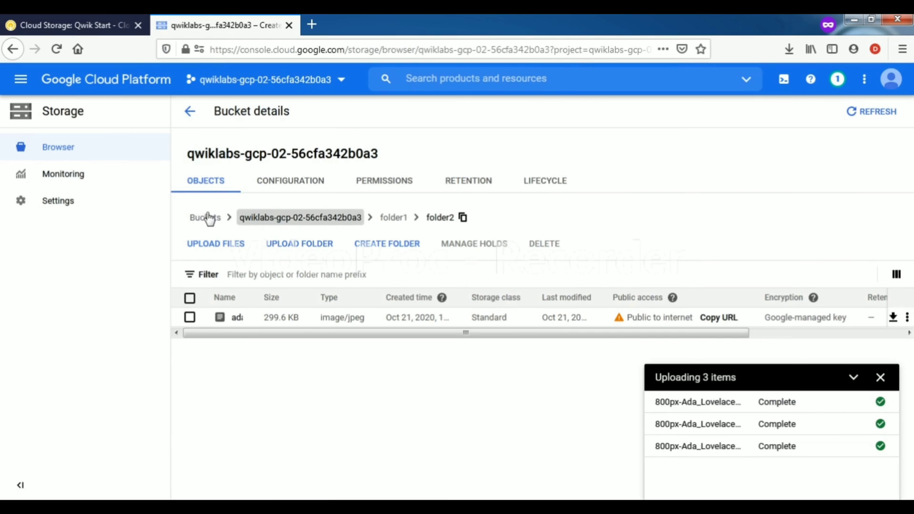
pyautogui.click(210, 220)
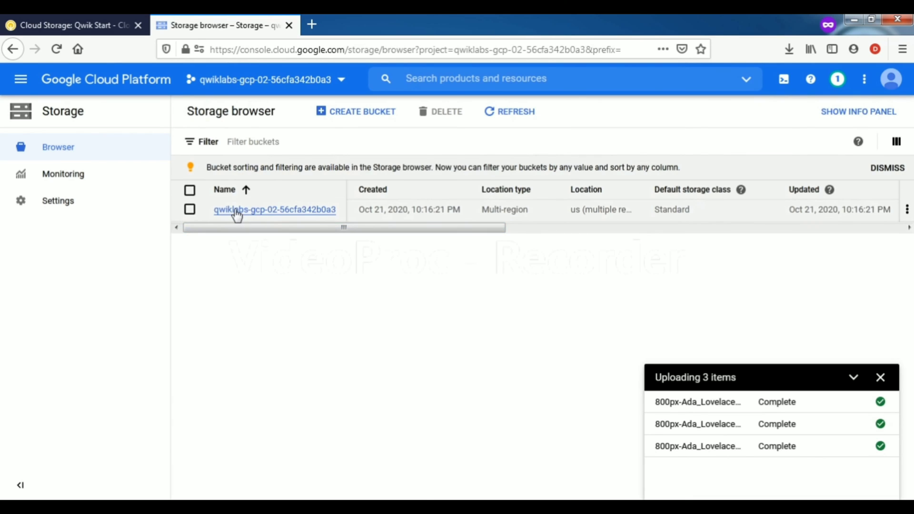
pyautogui.click(236, 209)
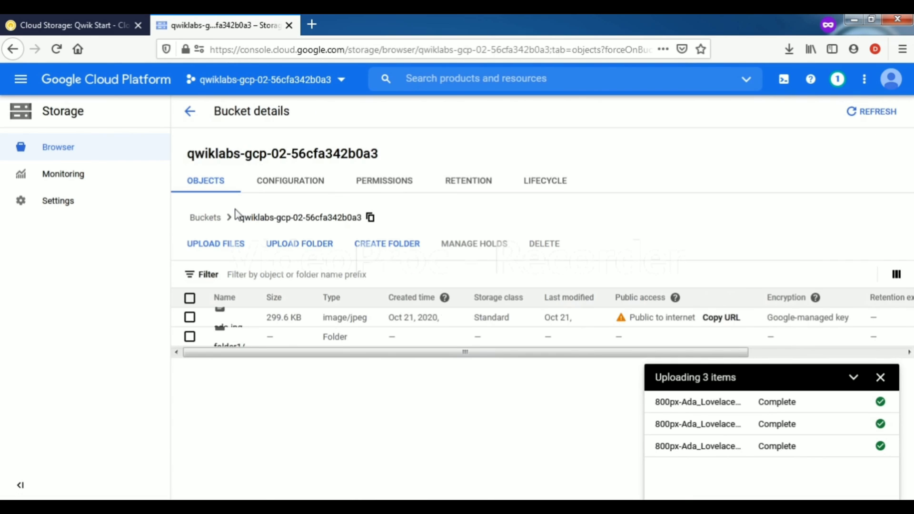
# Delete folder1 and its contents from the bucket, entering folder1/ as the confirmation name
pyautogui.click(190, 337)
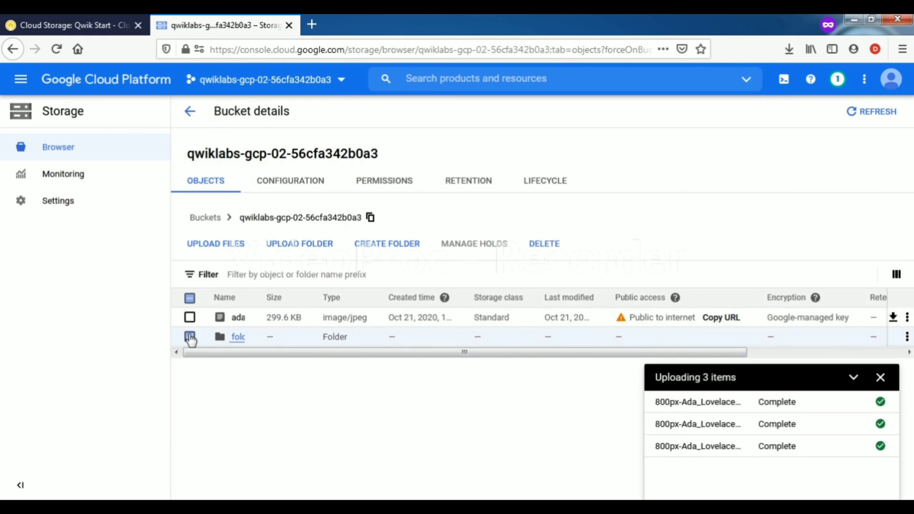
pyautogui.click(543, 245)
pyautogui.click(592, 389)
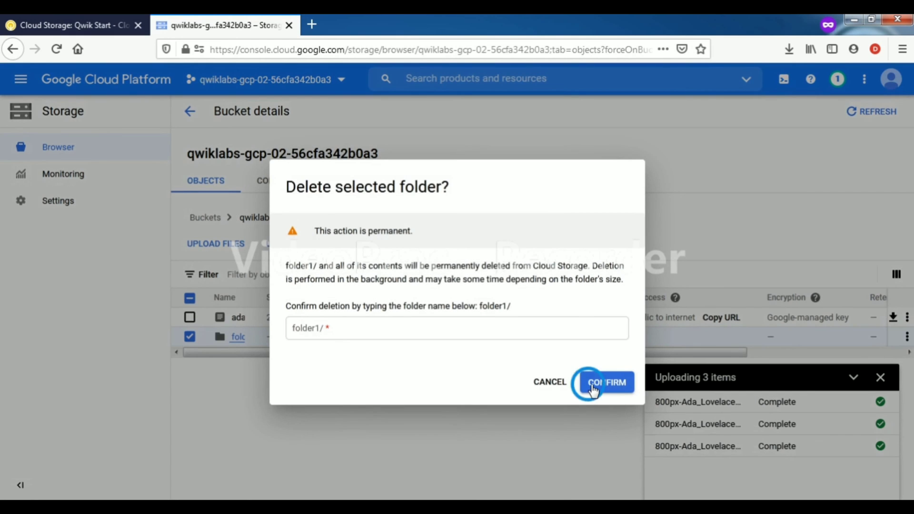
pyautogui.click(485, 317)
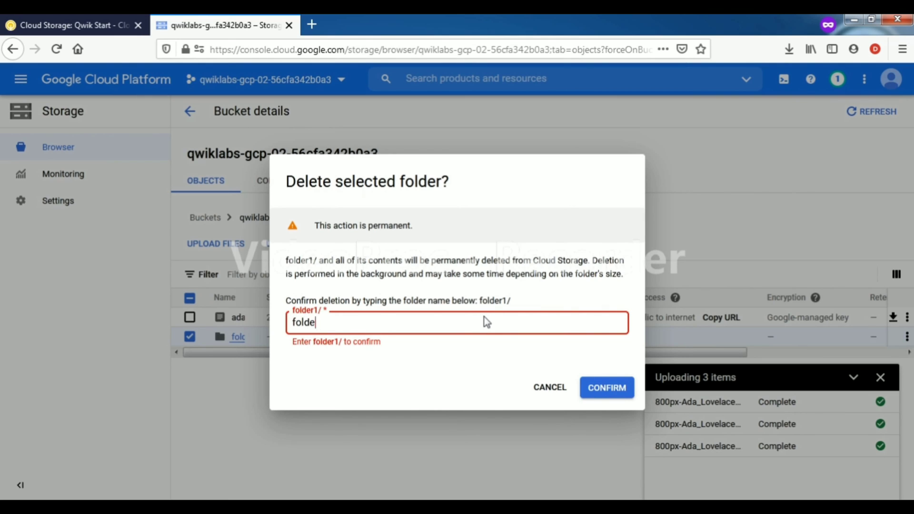
pyautogui.write('folder1/')
pyautogui.click(590, 387)
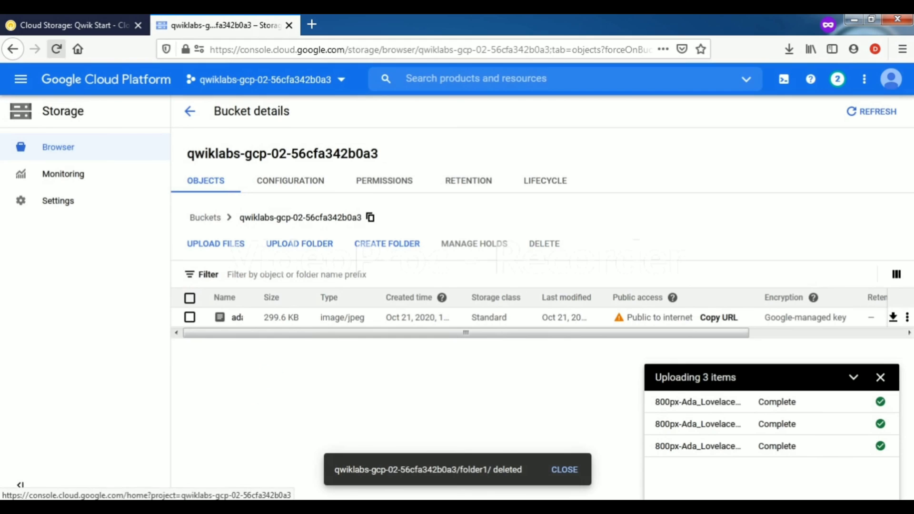
# Review the remaining lab instructions through the Congratulations section and end the lab
pyautogui.click(71, 25)
pyautogui.moveTo(237, 285); pyautogui.dragTo(524, 290)
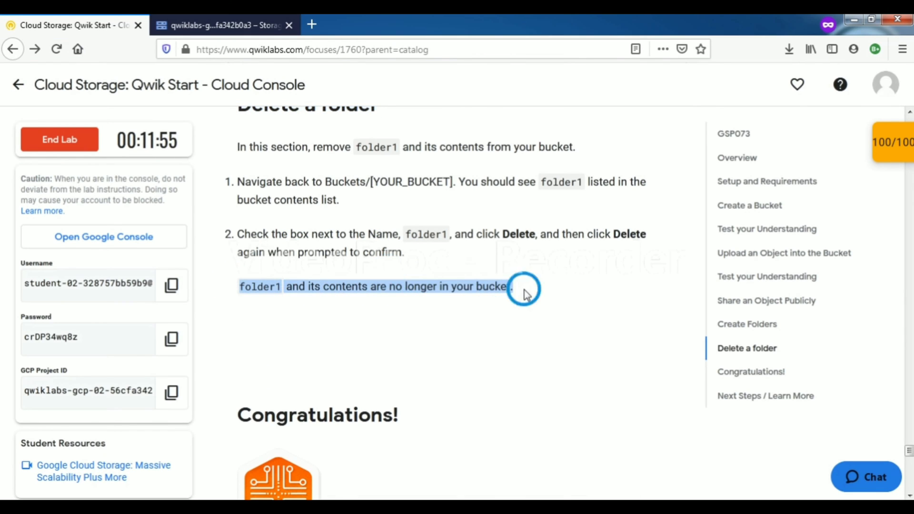
pyautogui.click(524, 290)
pyautogui.scroll(-5, 524, 290)
pyautogui.scroll(-2, 524, 290)
pyautogui.click(68, 139)
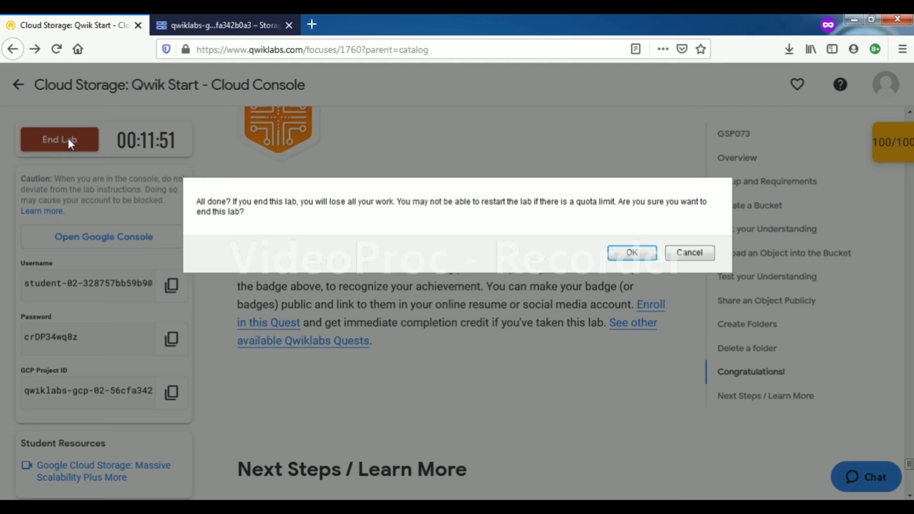
pyautogui.click(641, 251)
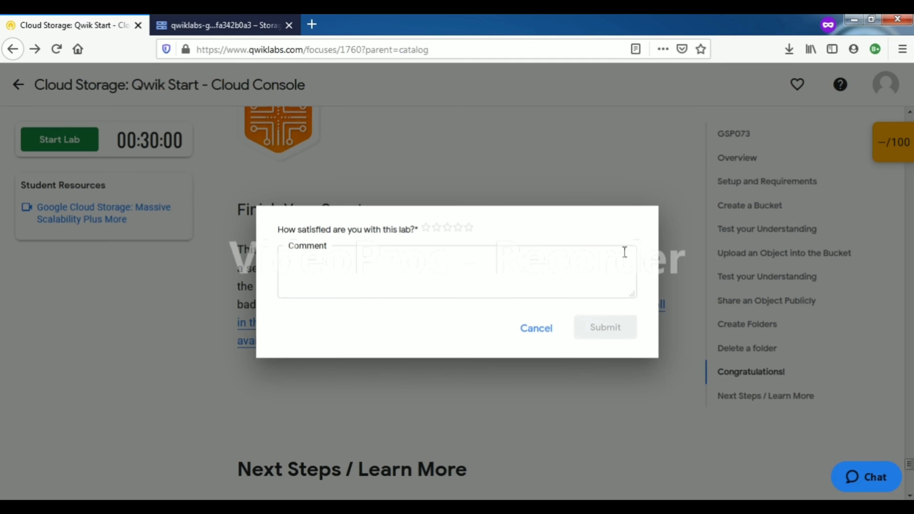
# Submit a five-star lab rating with the comment "Good"
pyautogui.click(625, 252)
pyautogui.click(469, 227)
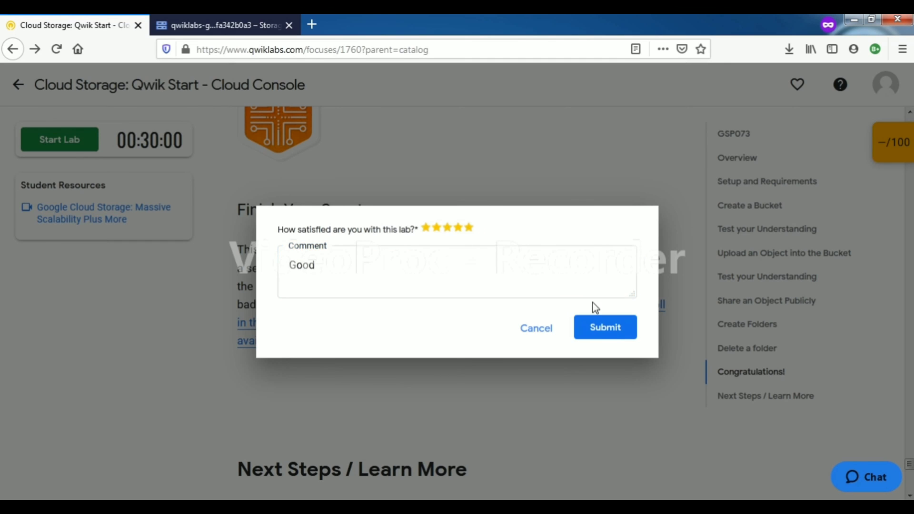
pyautogui.click(611, 332)
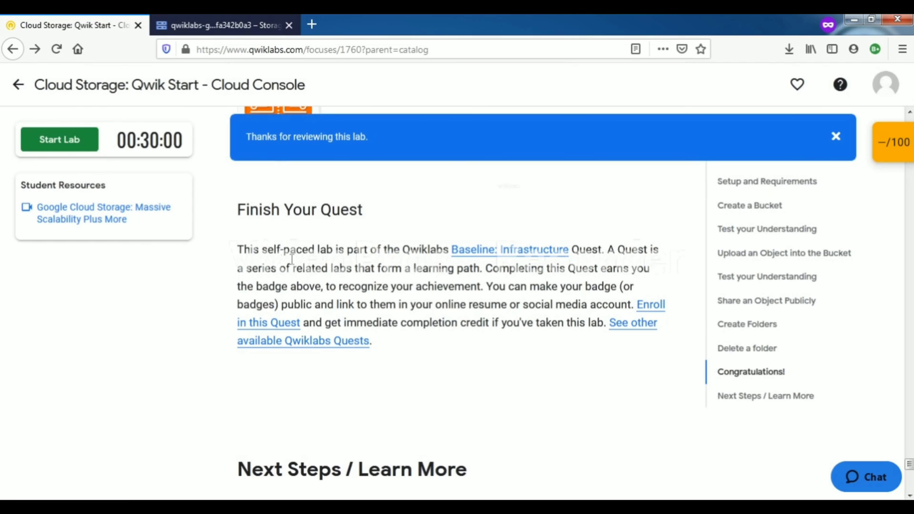
# Return to the quest page and check the completion status of Cloud Storage: Qwik Start - Cloud Console in the Quest Outline
pyautogui.click(18, 87)
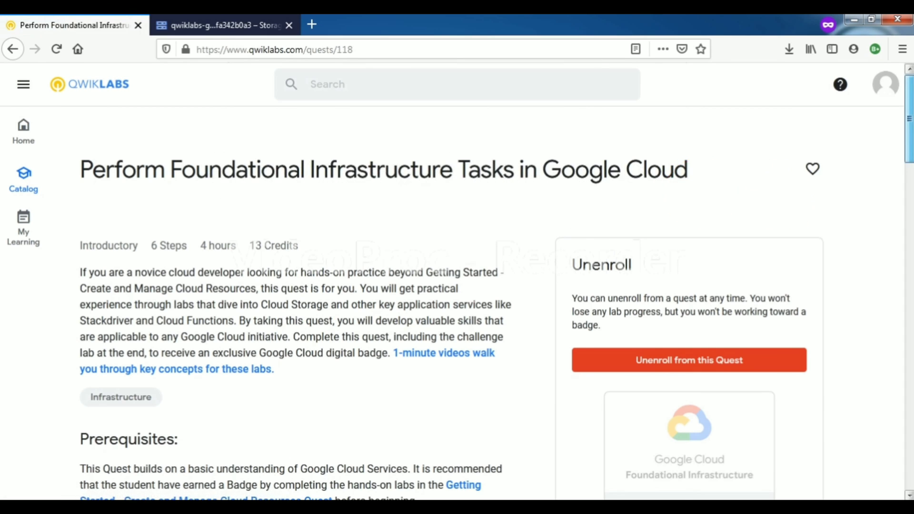
pyautogui.scroll(-5, 356, 286)
pyautogui.scroll(-4, 569, 300)
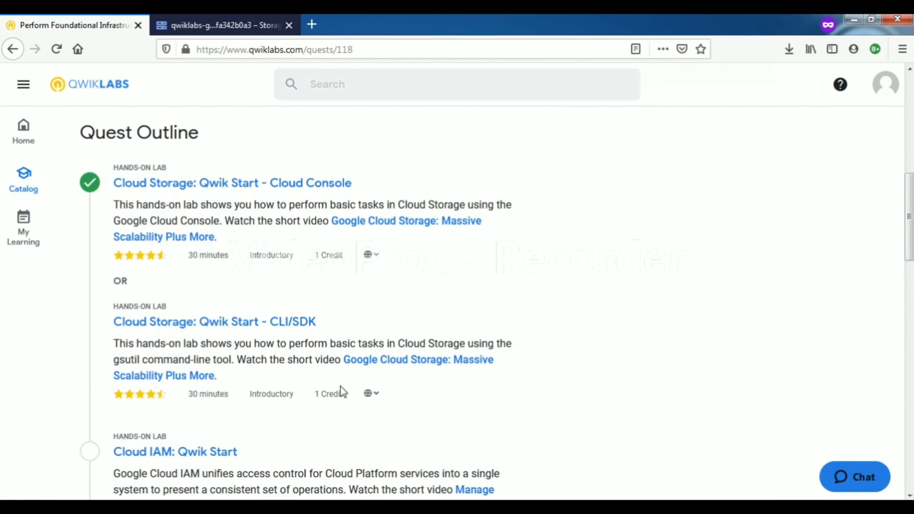
pyautogui.moveTo(353, 188); pyautogui.dragTo(92, 188)
pyautogui.click(175, 280)
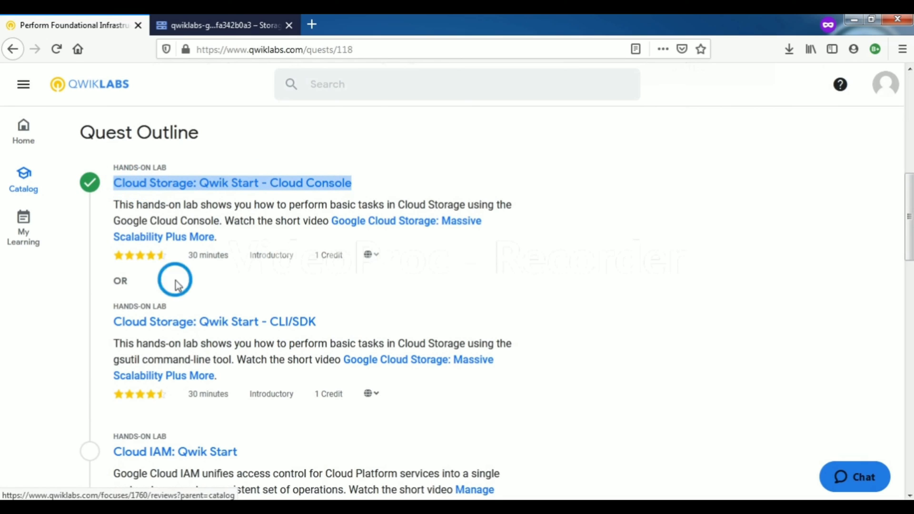